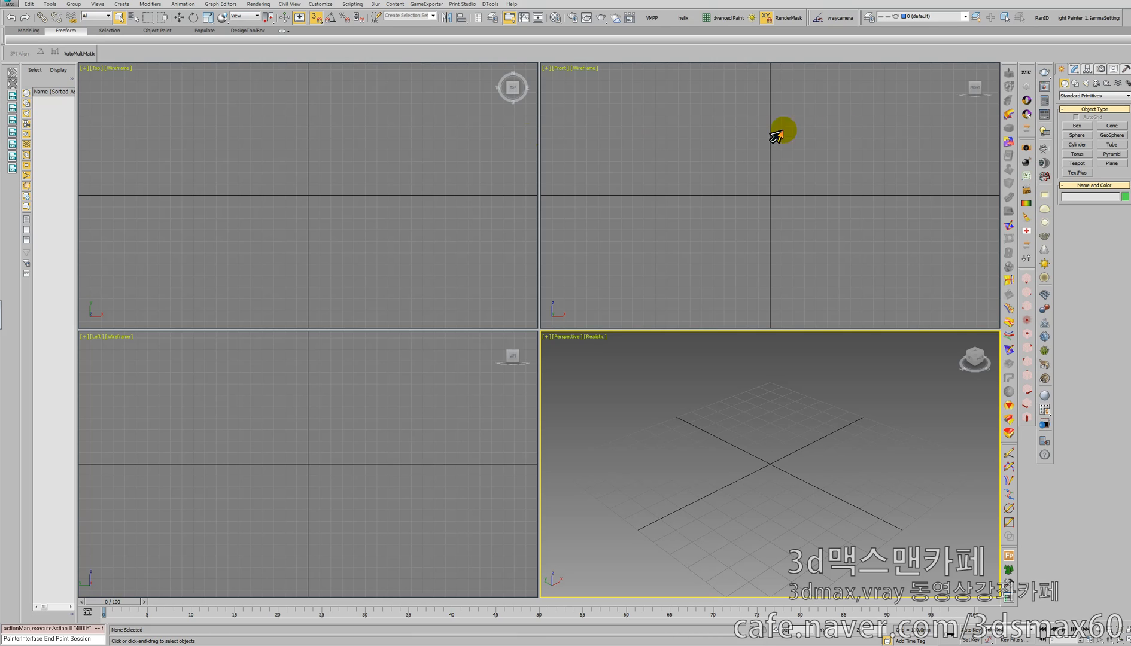
Draw a rectangle about 1420 mm long and 2154 mm wide around the origin in the Top view.
click(1076, 83)
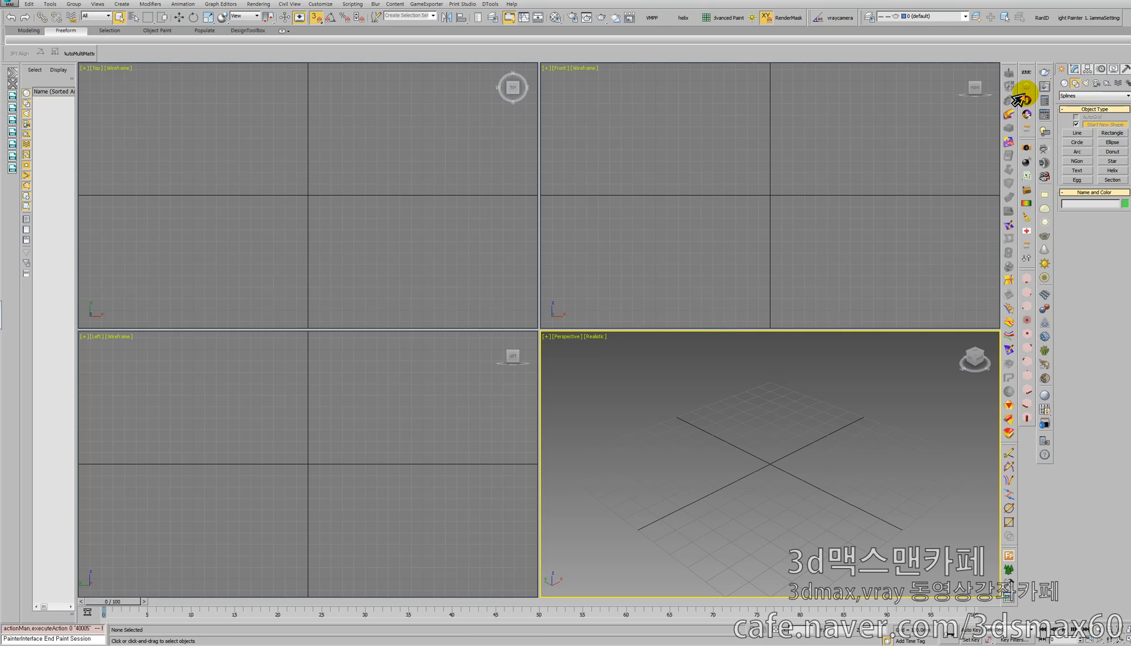
click(1111, 134)
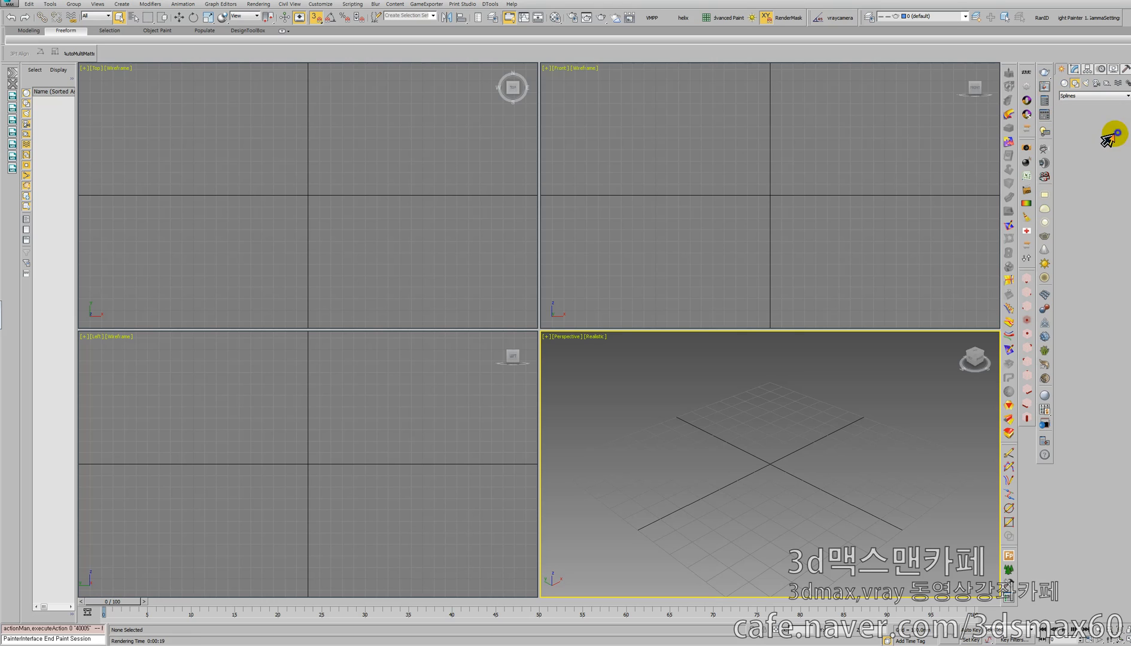
drag(171, 116, 418, 279)
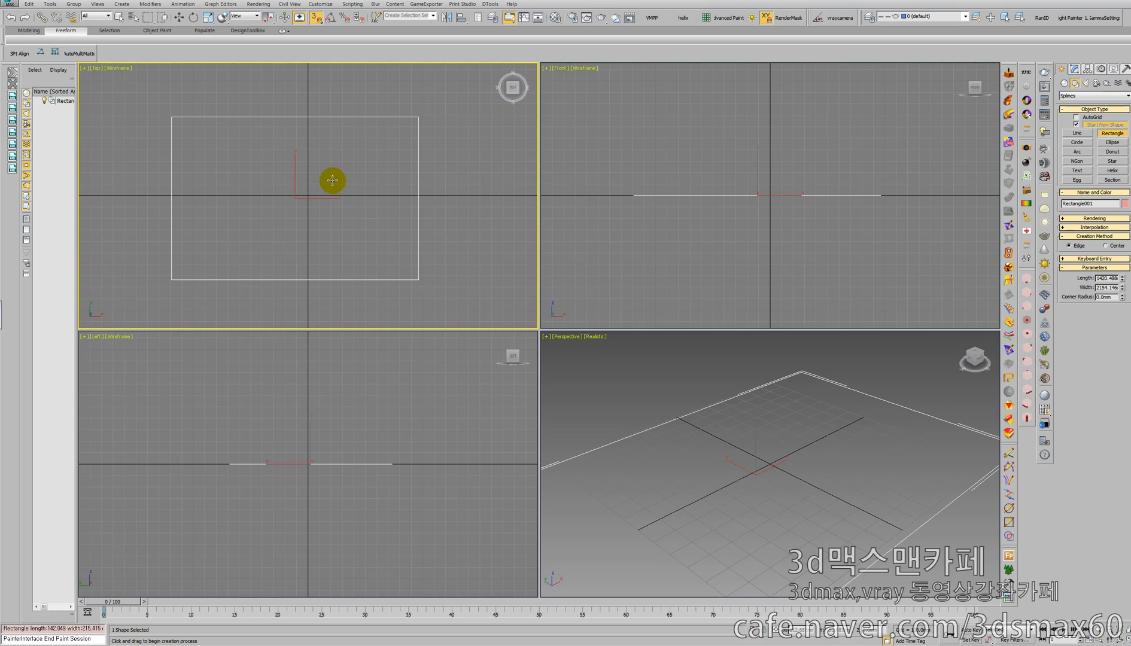
Clone the rectangle as an independent copy beside the original along the positive X axis.
scroll(309, 185, down, 5)
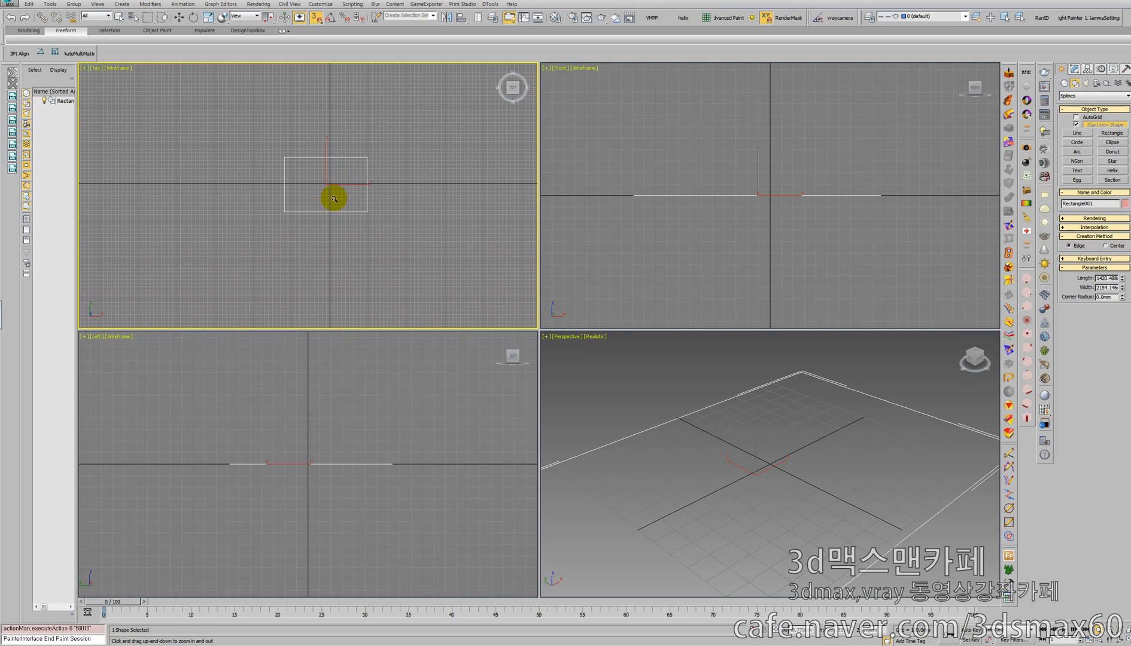
key(w)
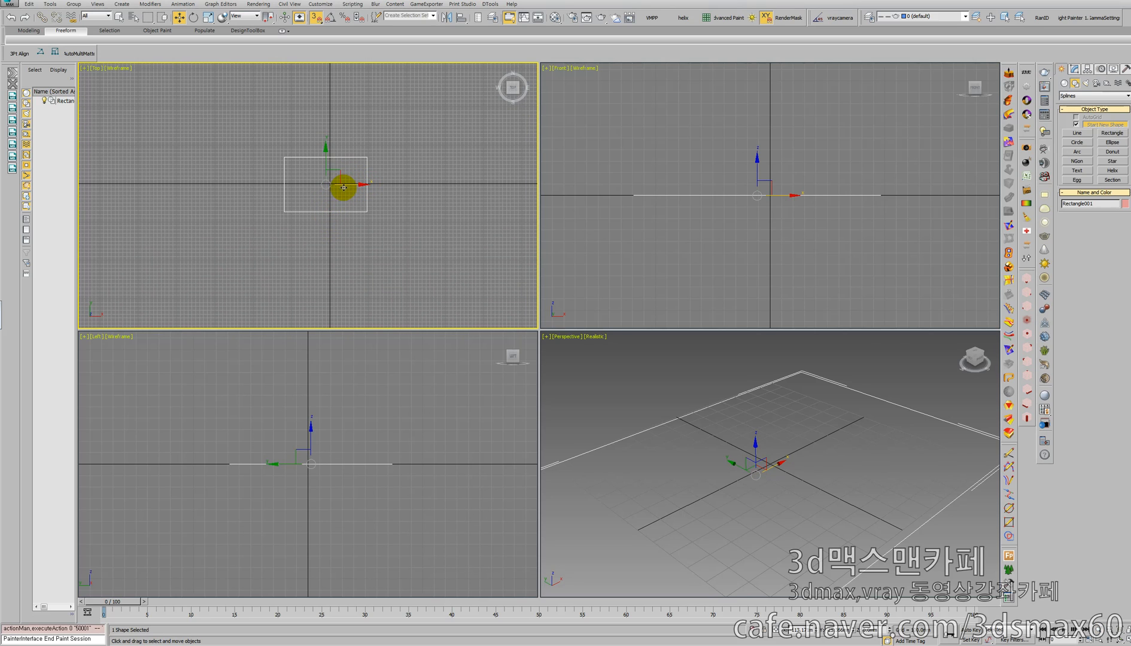
shift+drag(348, 185, 456, 186)
click(567, 359)
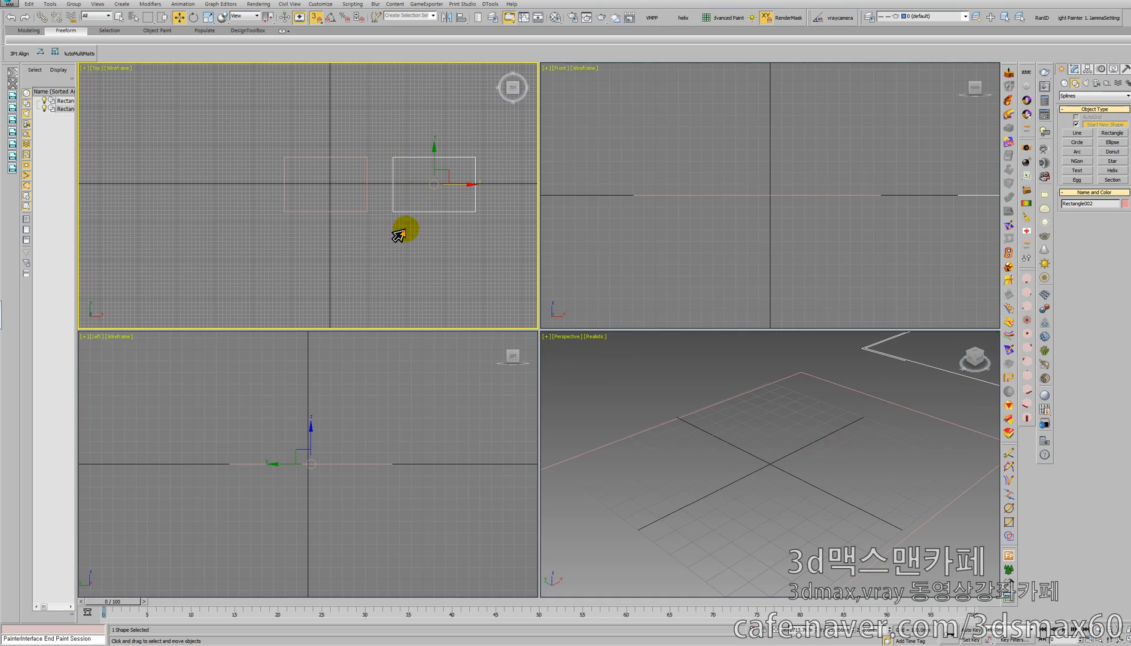
Clone the second rectangle as an independent copy farther along X, making a row of three.
mouse_move(371, 241)
mouse_down()
mouse_move(305, 197)
mouse_move(300, 167)
mouse_up()
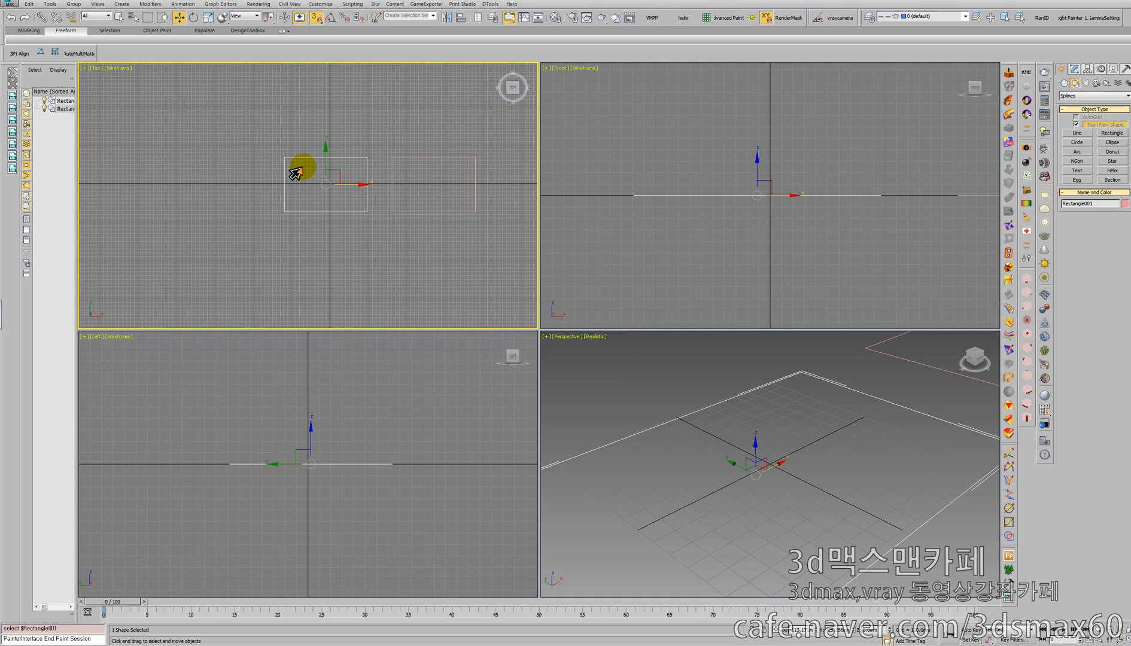
click(1074, 69)
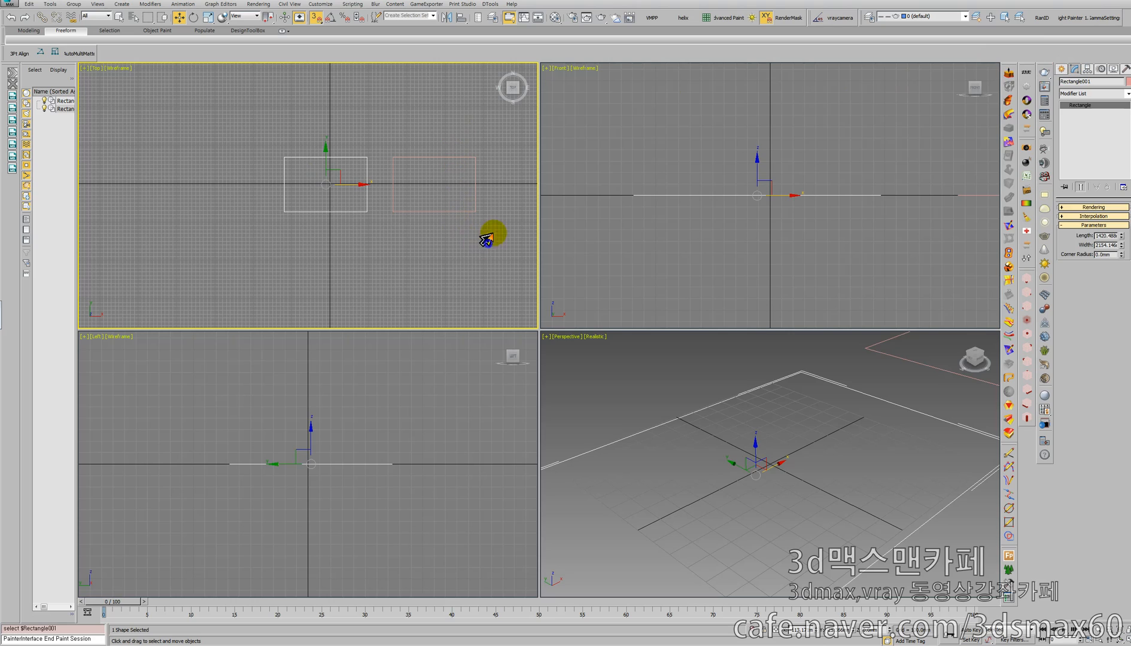
click(450, 195)
click(432, 207)
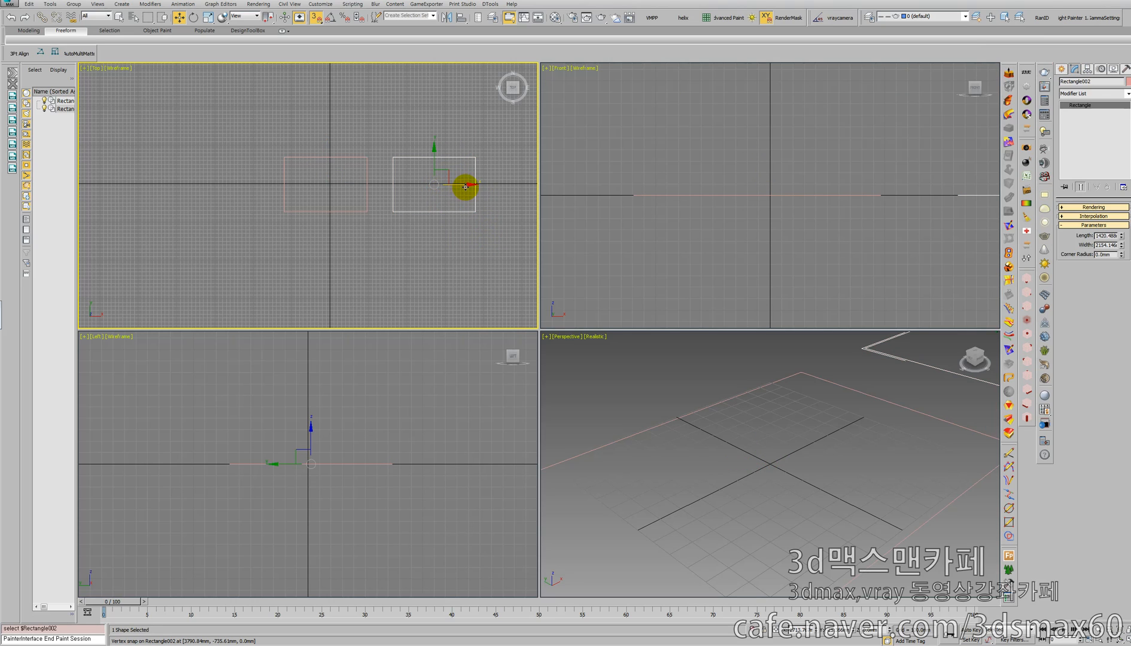
mouse_move(466, 188)
shift+mouse_down()
mouse_move(551, 187)
mouse_move(540, 187)
shift+mouse_up()
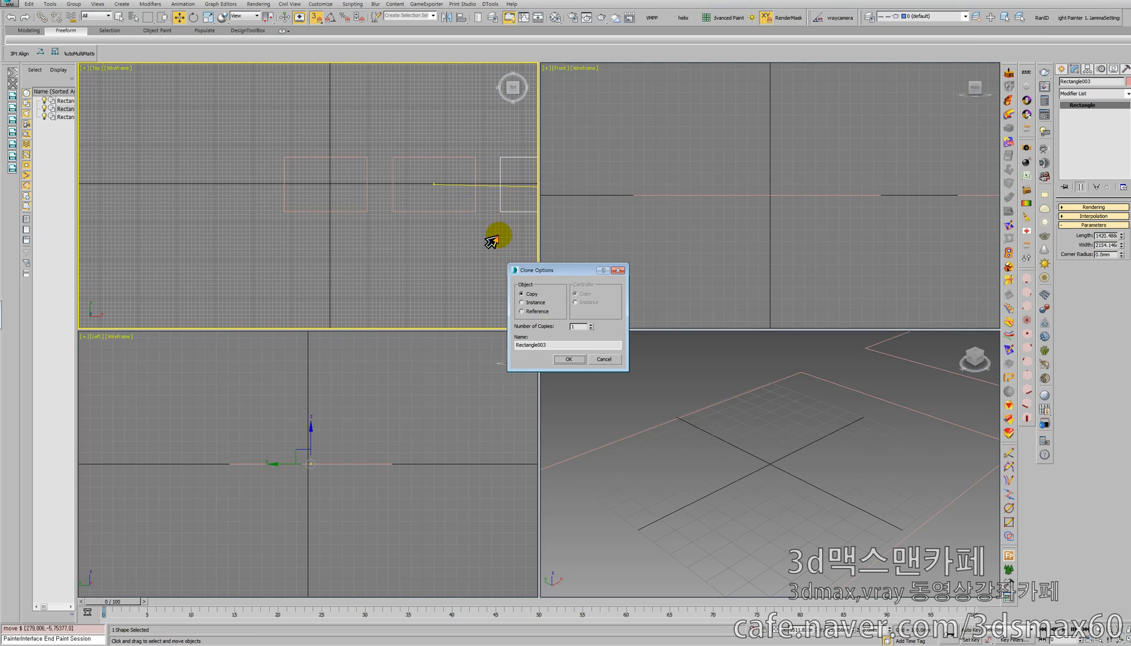
click(565, 357)
Set the first rectangle's corner radius to 500 mm.
key(ctrl+shift+z)
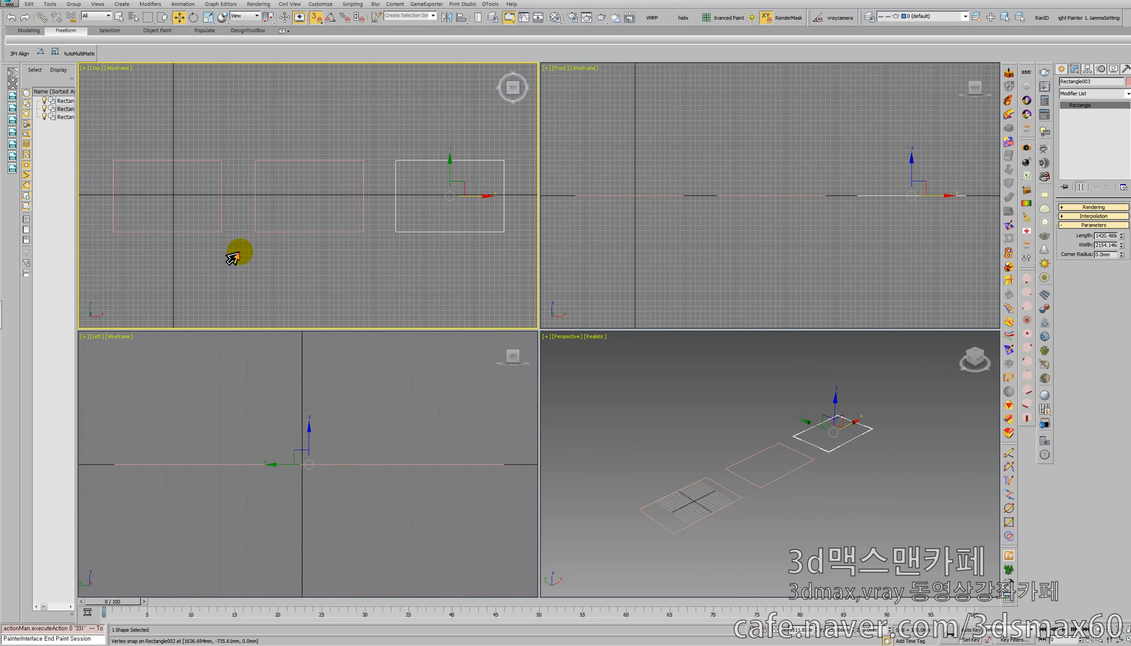
click(163, 186)
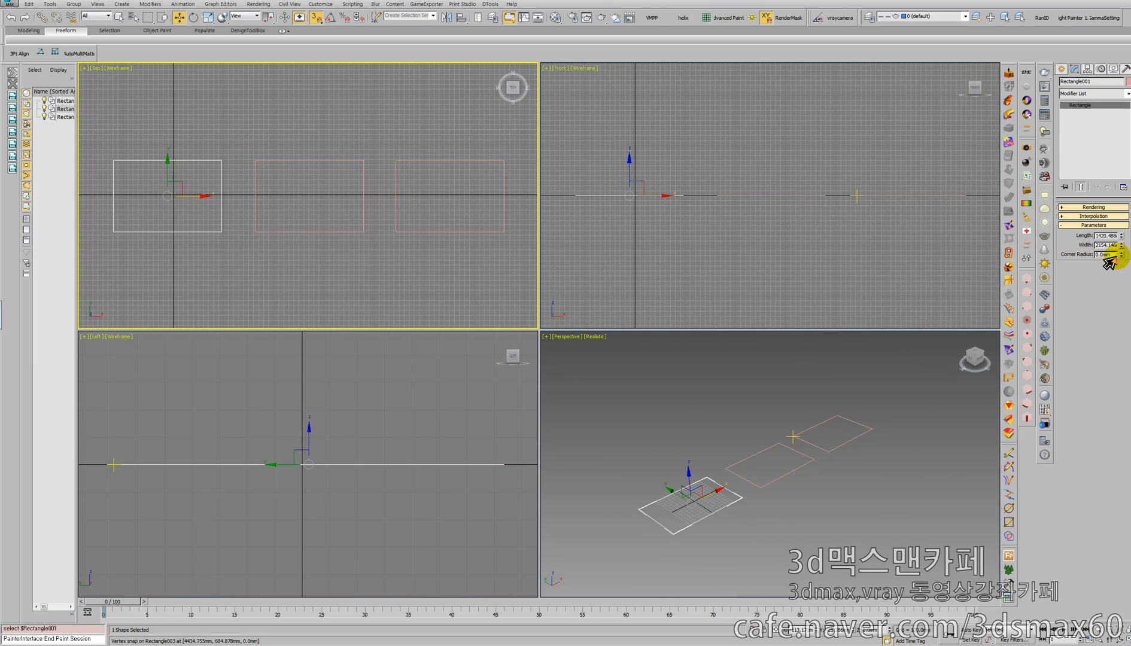
double_click(1106, 255)
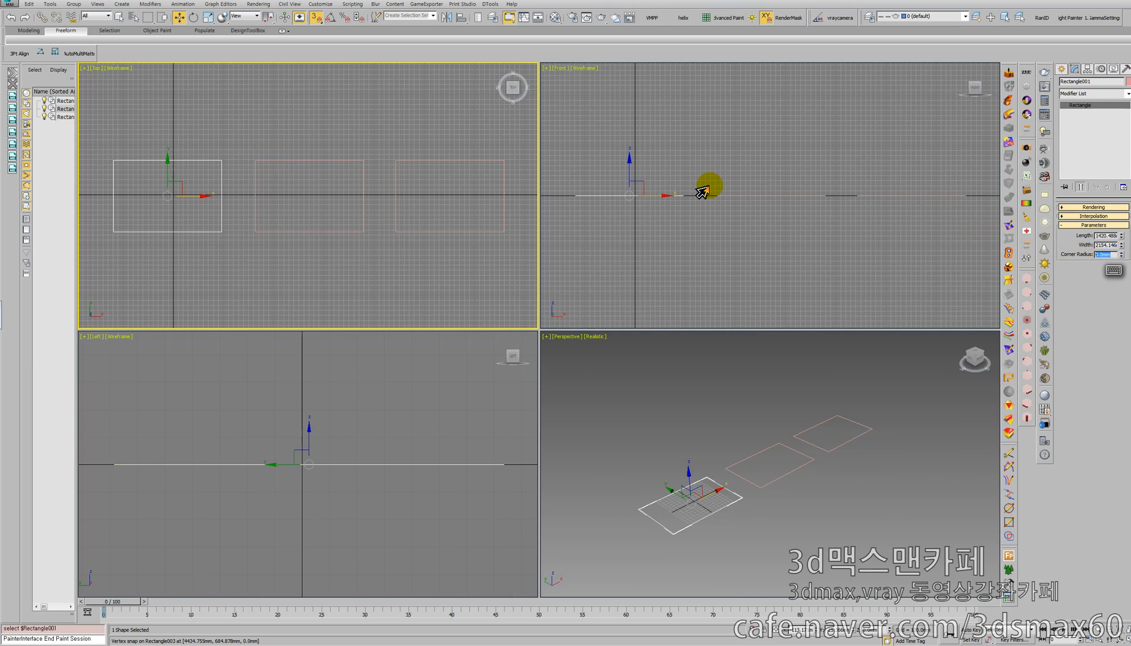
text(20)
key(Return)
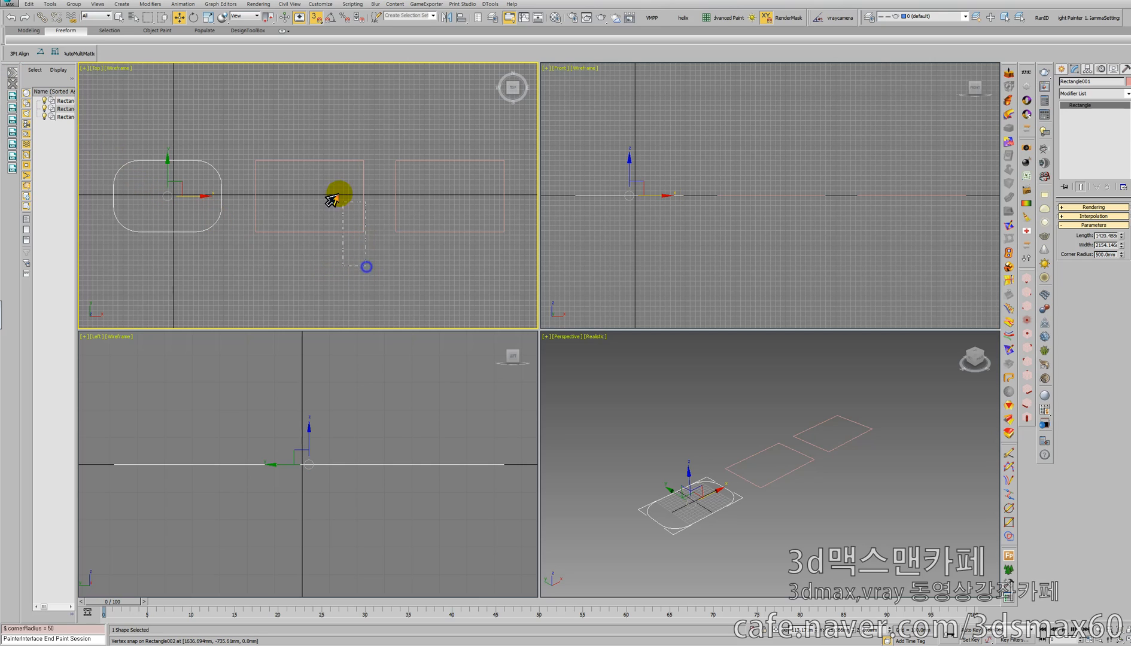
Convert the middle rectangle to an editable spline and enter vertex editing.
click(318, 210)
key(alt+s)
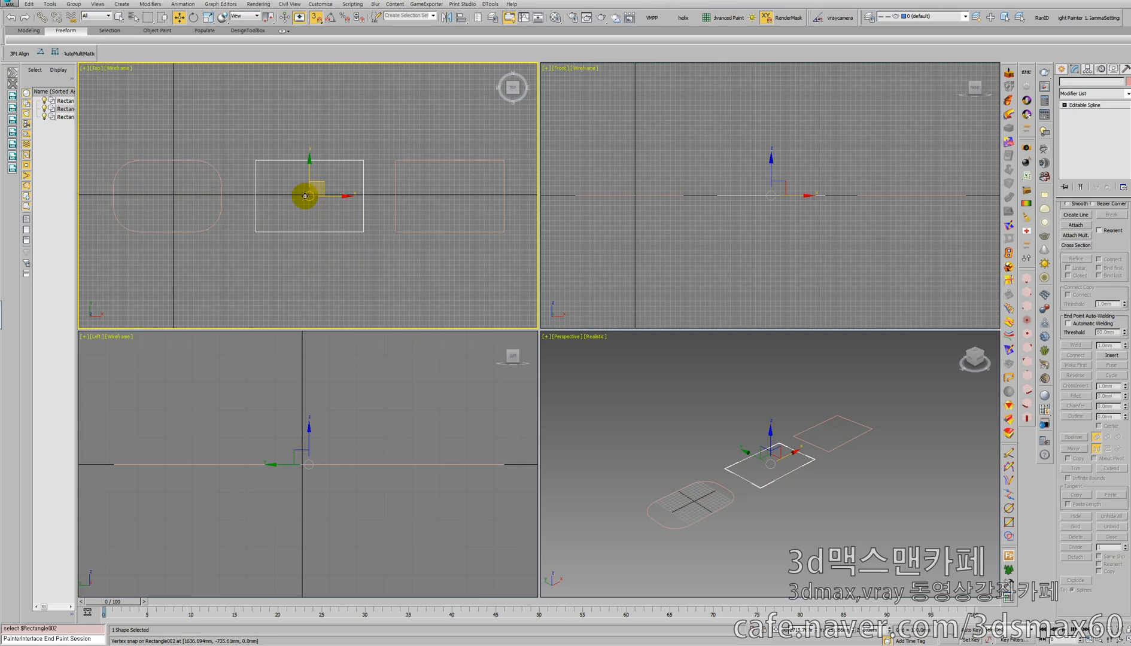
key(1)
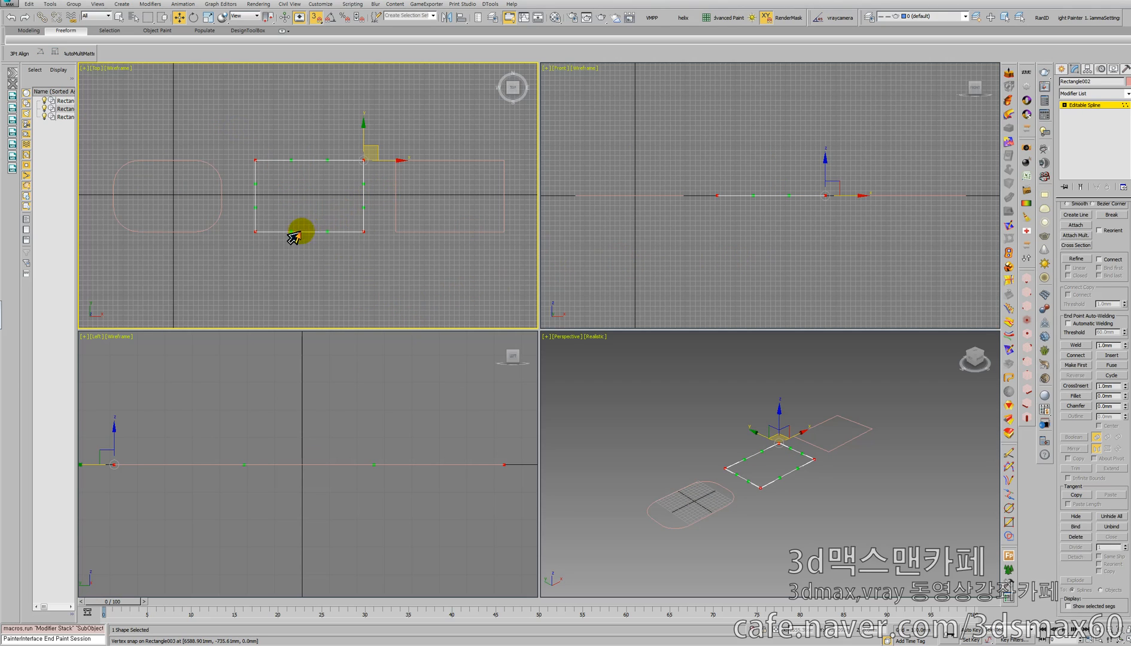
Change the middle rectangle's four vertices to Corner type and fillet them all, then leave vertex editing.
right_click(328, 224)
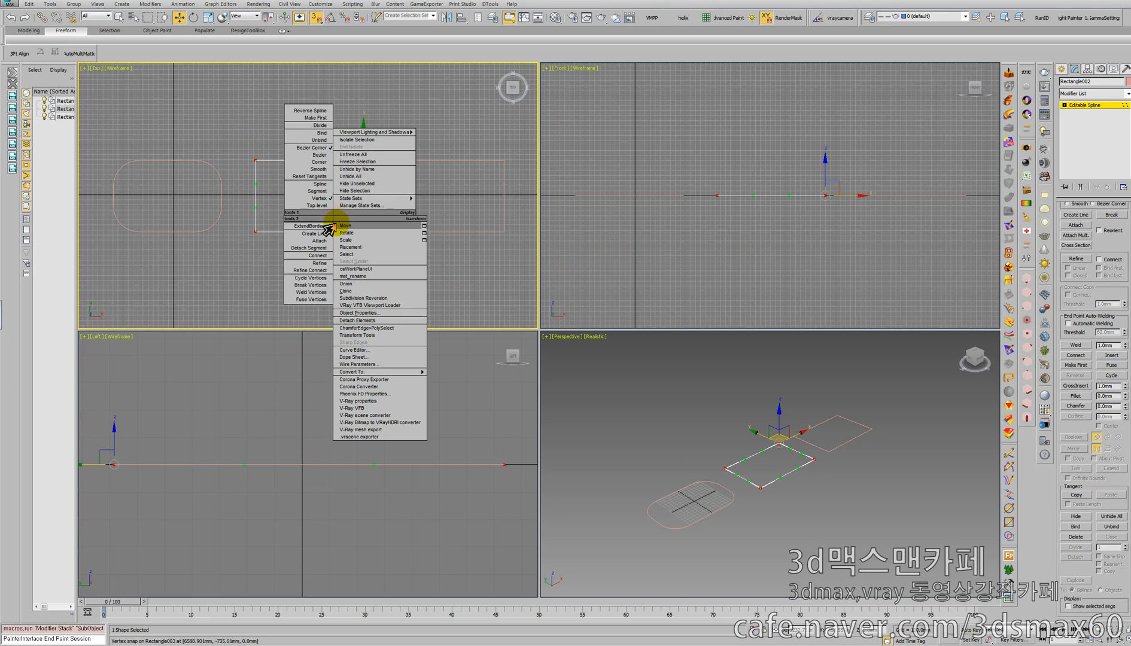
click(323, 170)
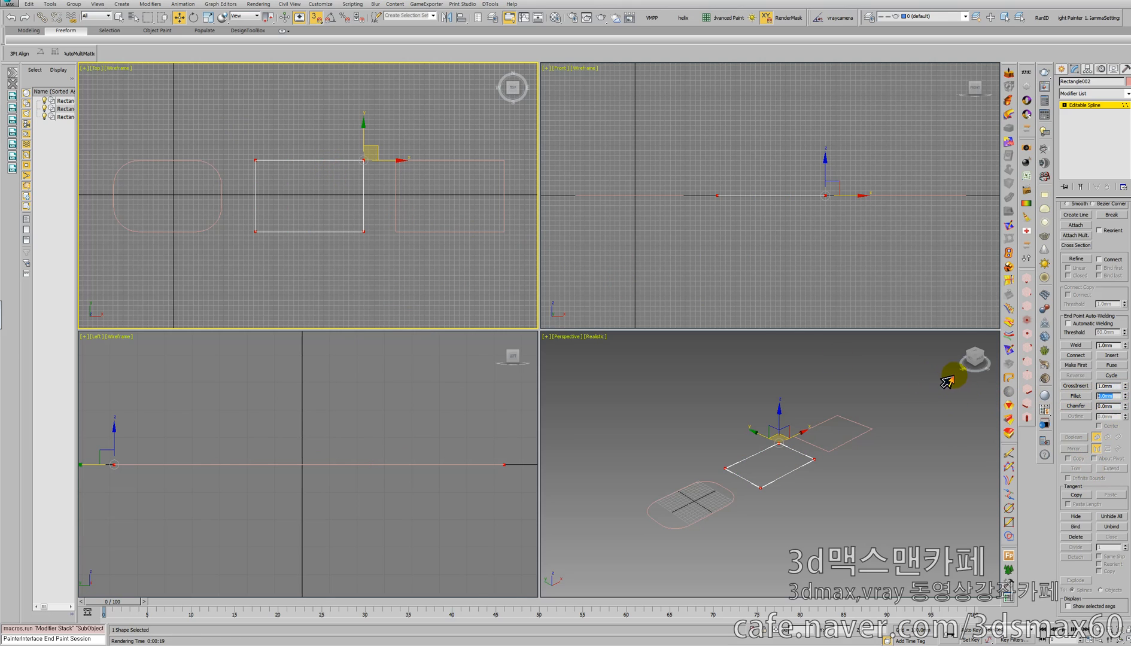
key(Return)
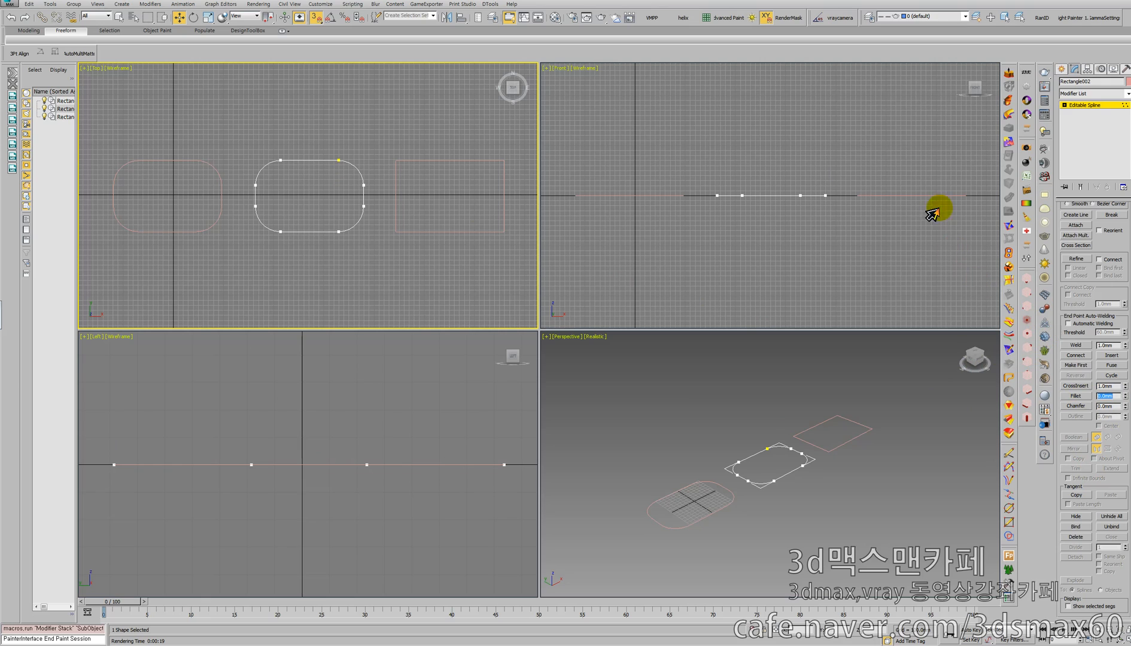
click(1084, 106)
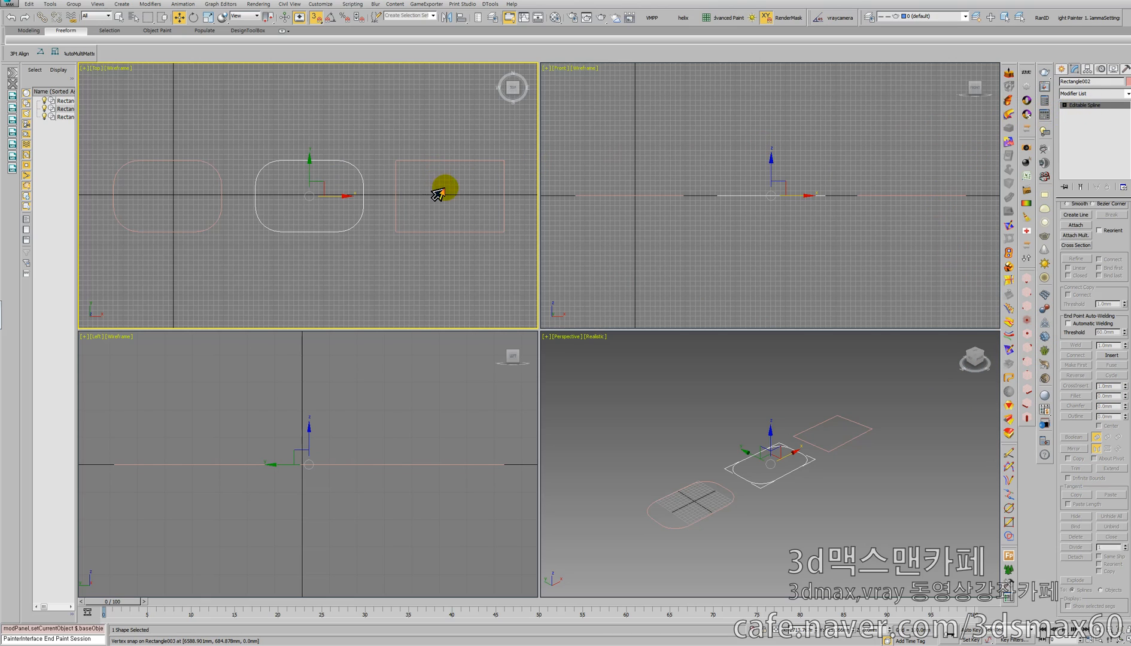
Move the third rectangle farther along X to leave a gap beside the filleted one.
click(454, 232)
middle_drag(404, 222, 314, 227)
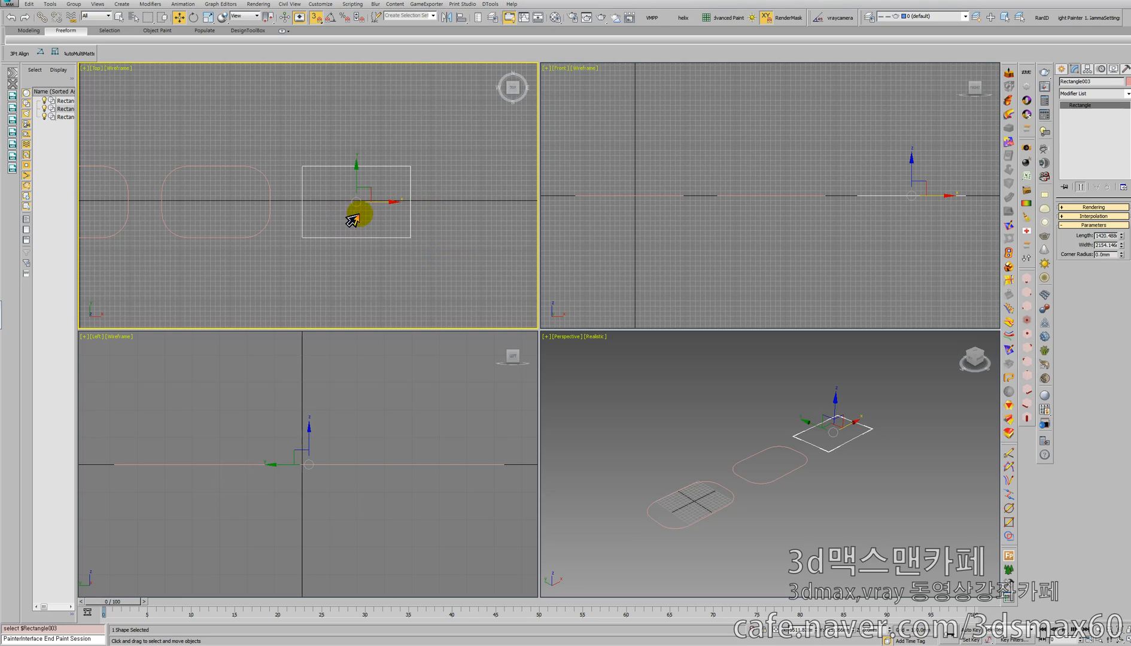
drag(381, 202, 499, 207)
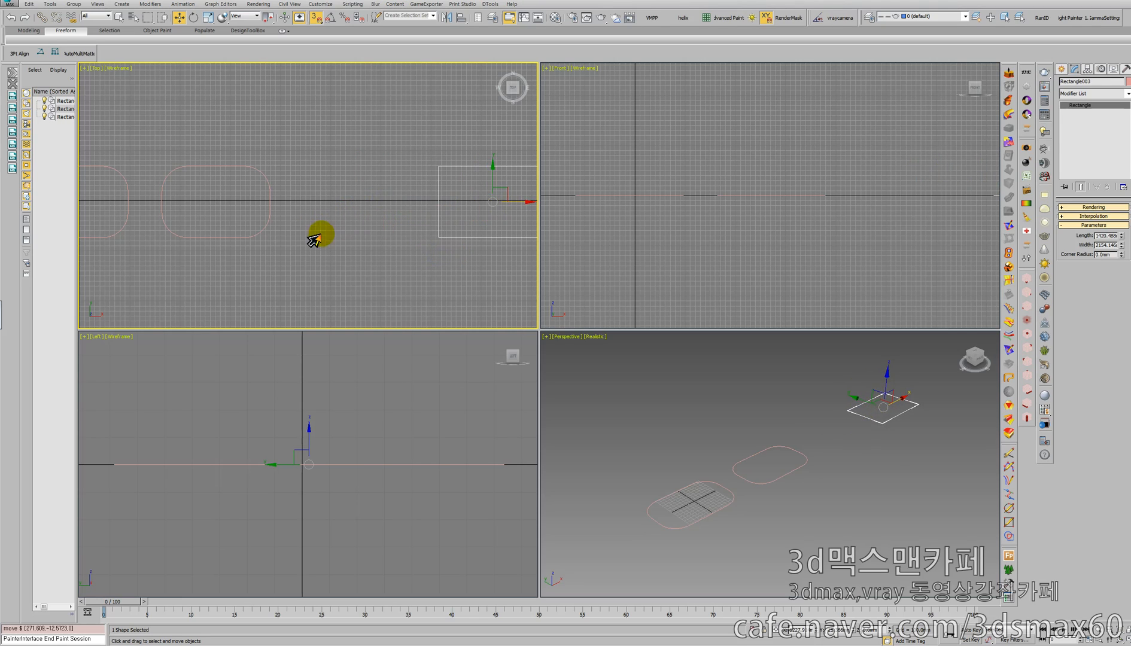
Clone the filleted rectangle as a copy into the gap and delete the remaining sharp-cornered rectangle.
click(229, 220)
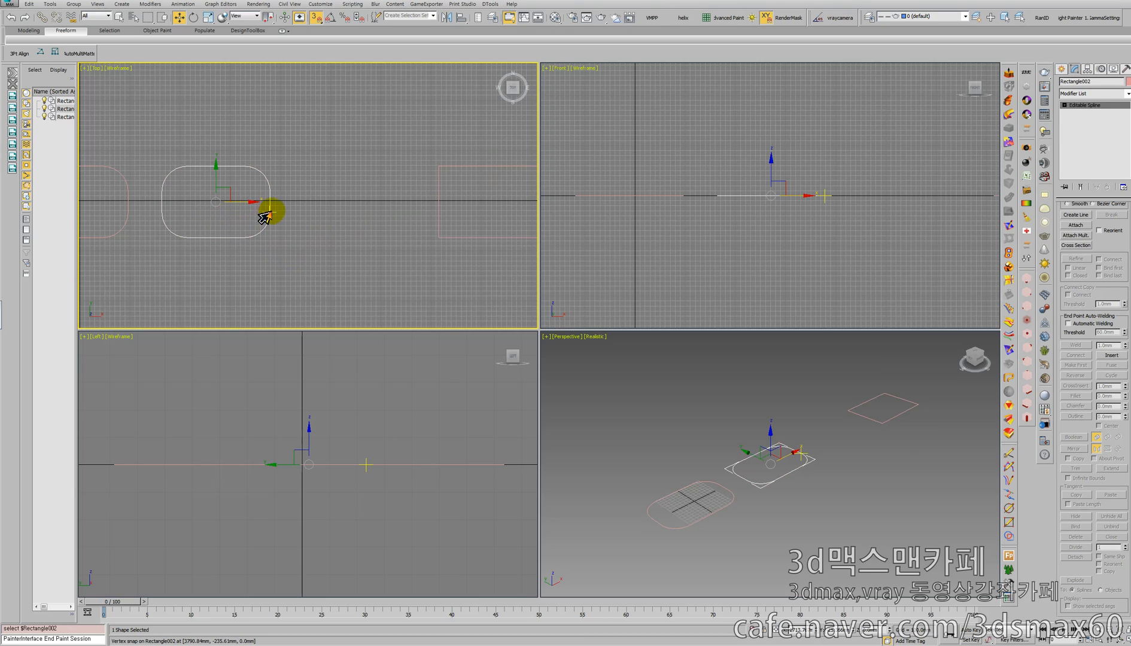
mouse_move(245, 203)
shift+mouse_down()
mouse_move(353, 199)
mouse_move(371, 223)
shift+mouse_up()
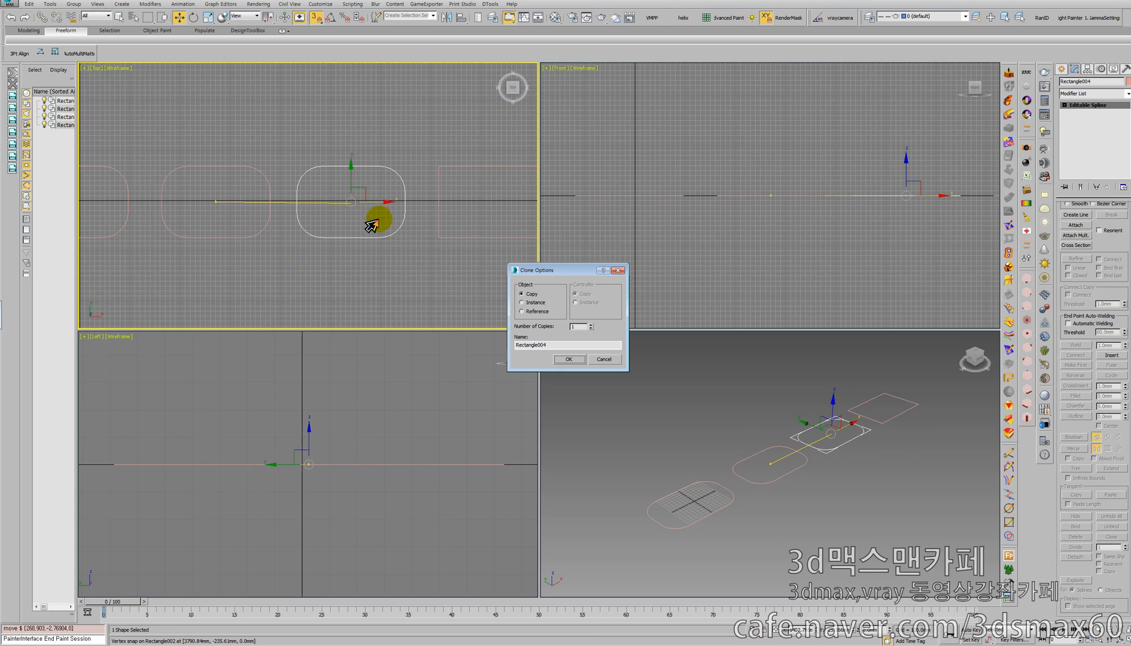
click(568, 359)
click(486, 237)
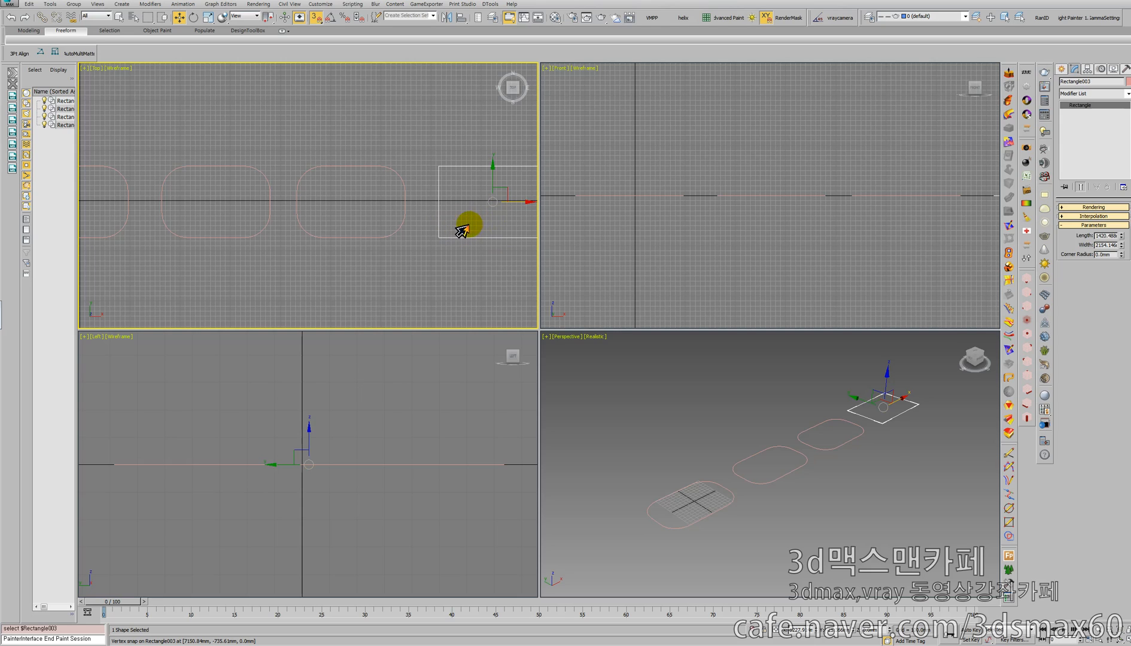
key(Delete)
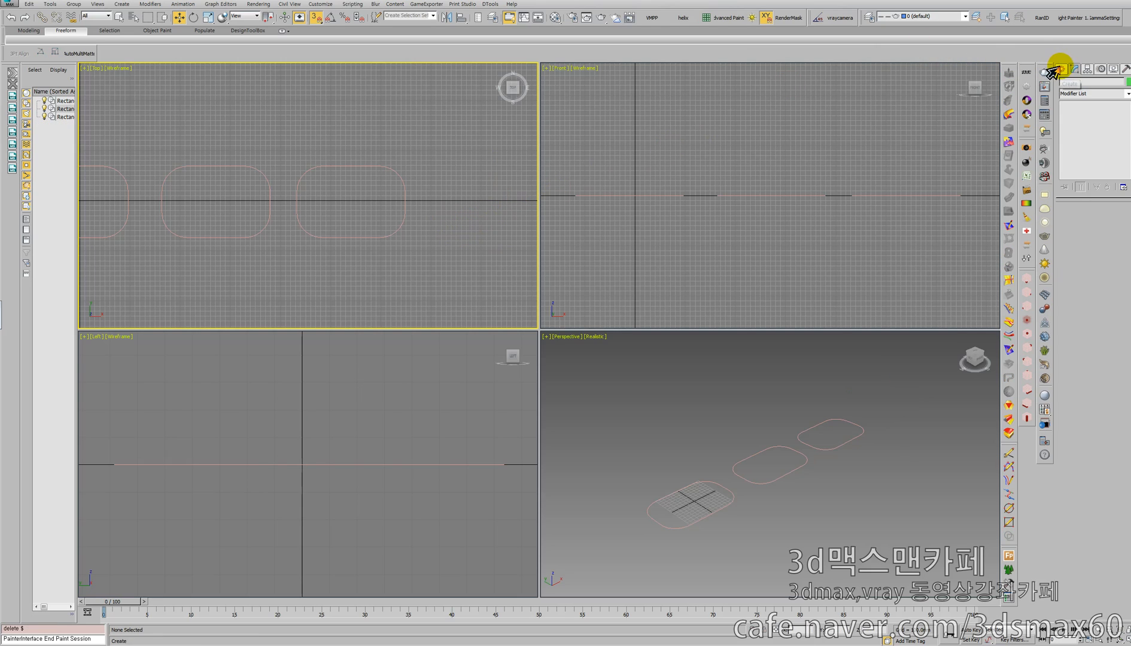
Draw a circle with a radius of about 430 mm inside the copied filleted rectangle in the Top view.
click(1054, 71)
click(1077, 142)
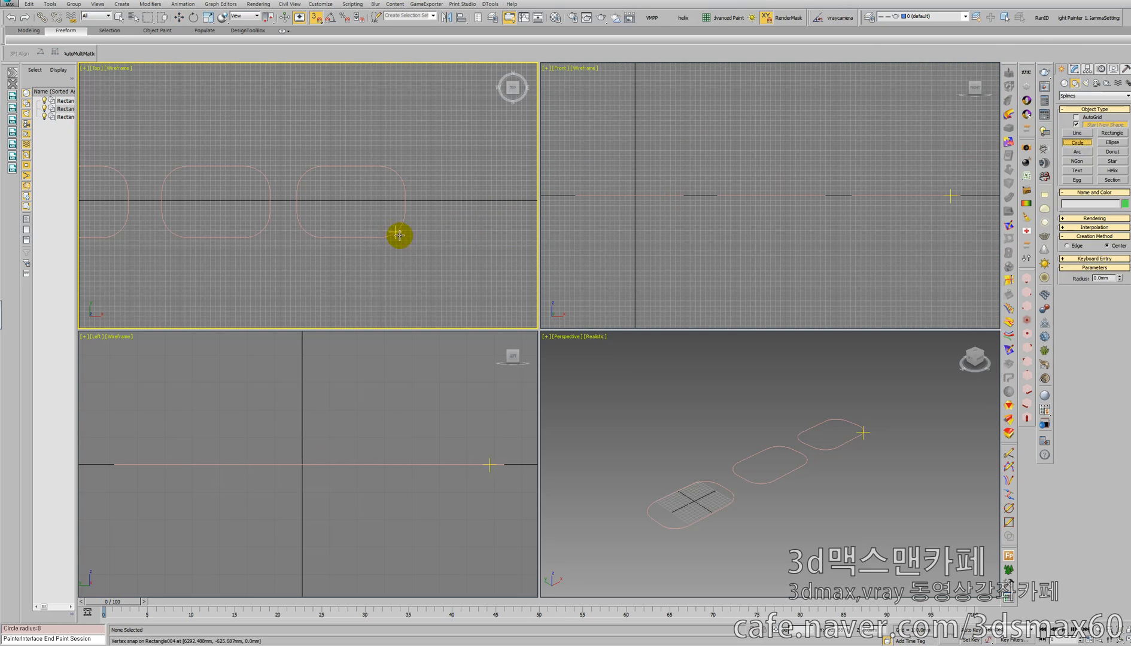
drag(347, 204, 352, 223)
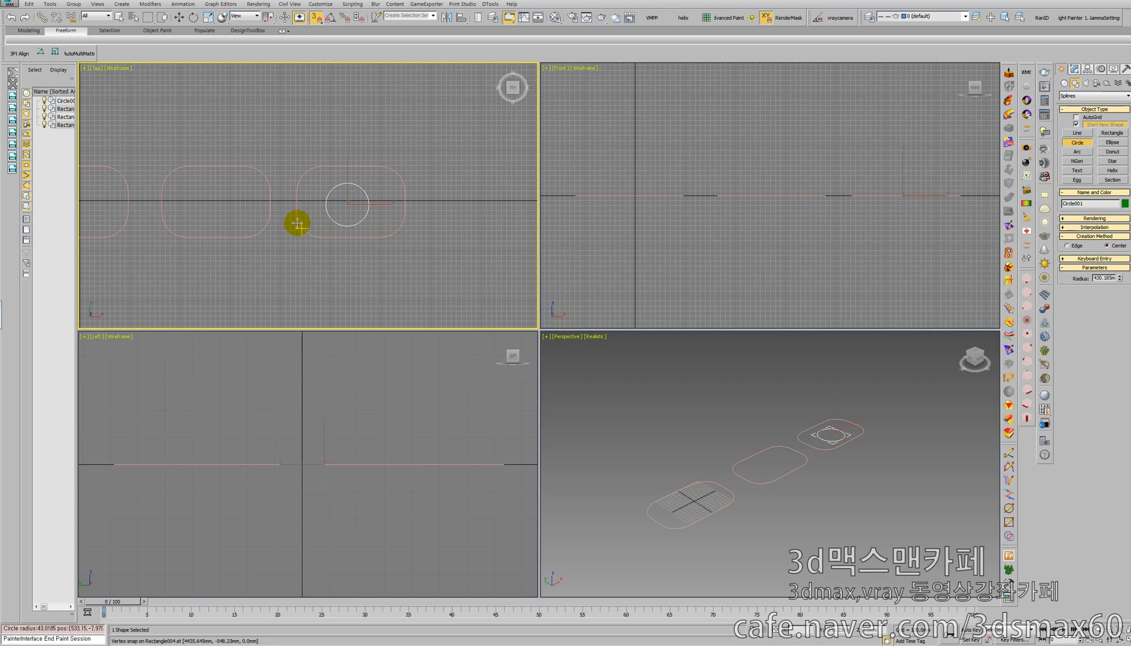
click(400, 180)
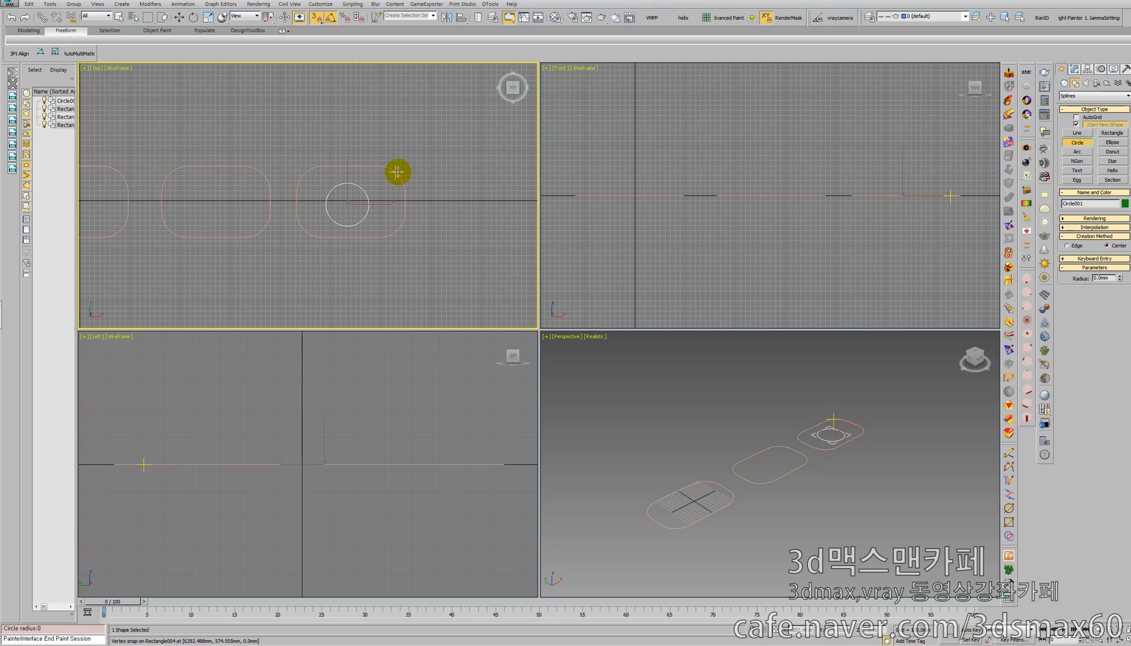
right_click(389, 131)
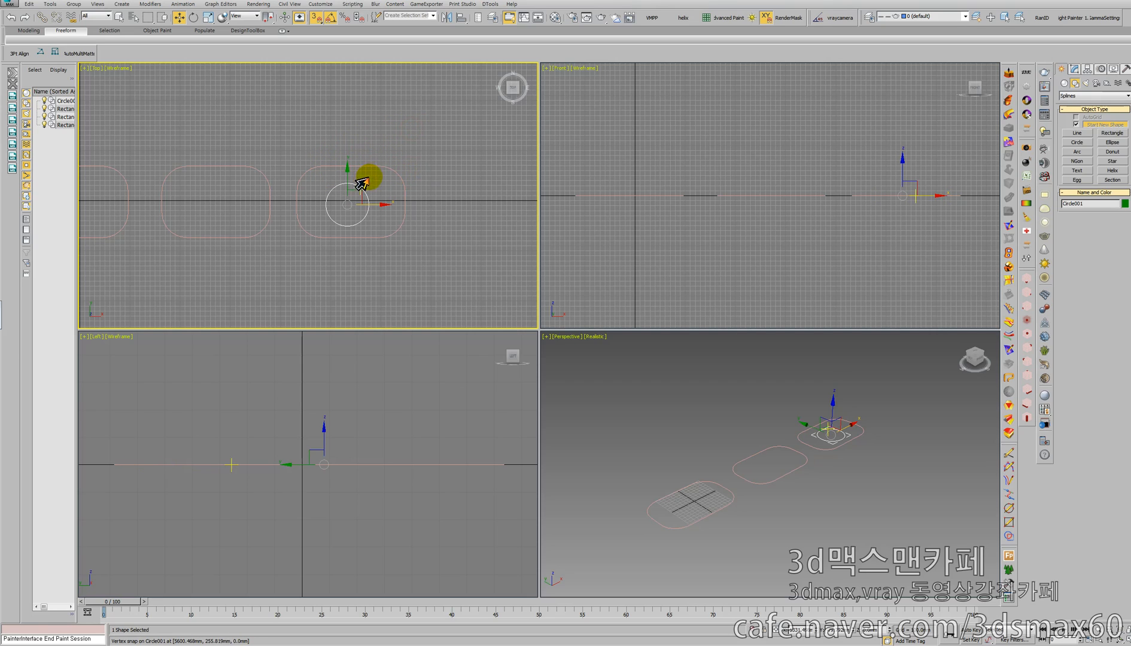
Align the circle center to center with its surrounding filleted rectangle in X and Y, and convert the circle to an editable spline.
key(a)
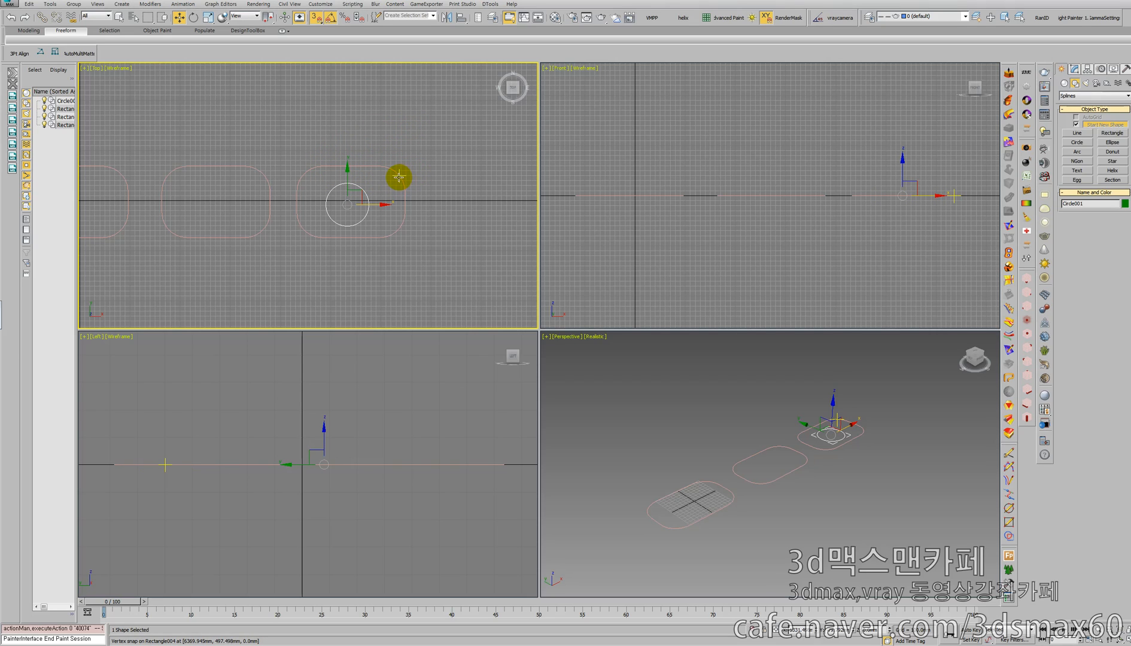
key(alt+a)
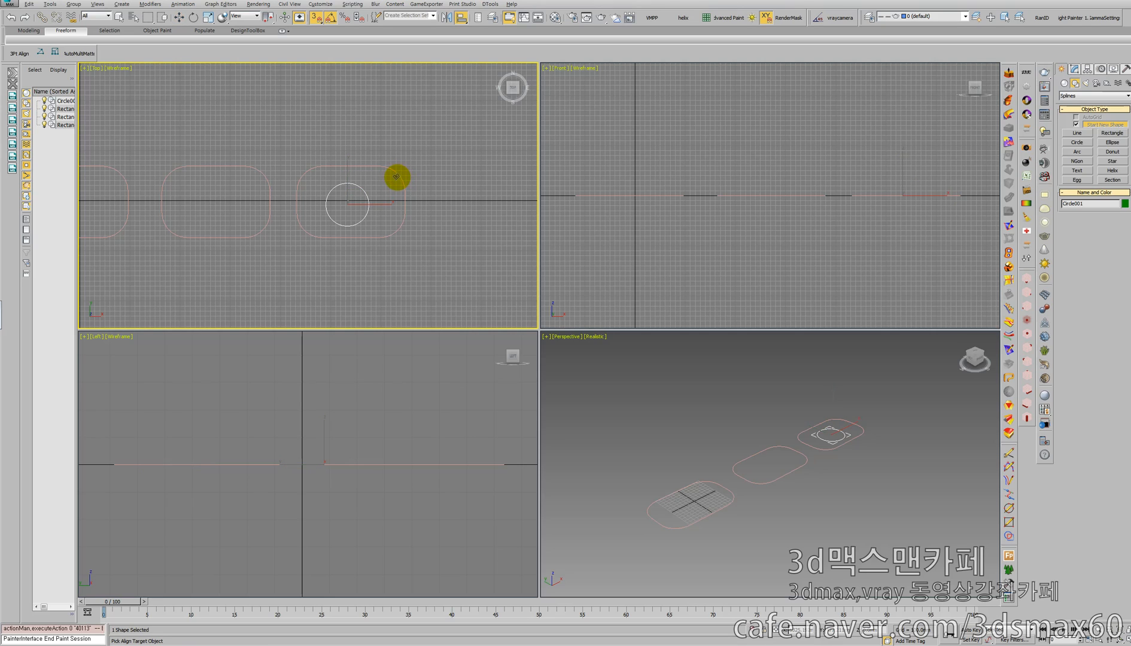
click(399, 177)
click(526, 262)
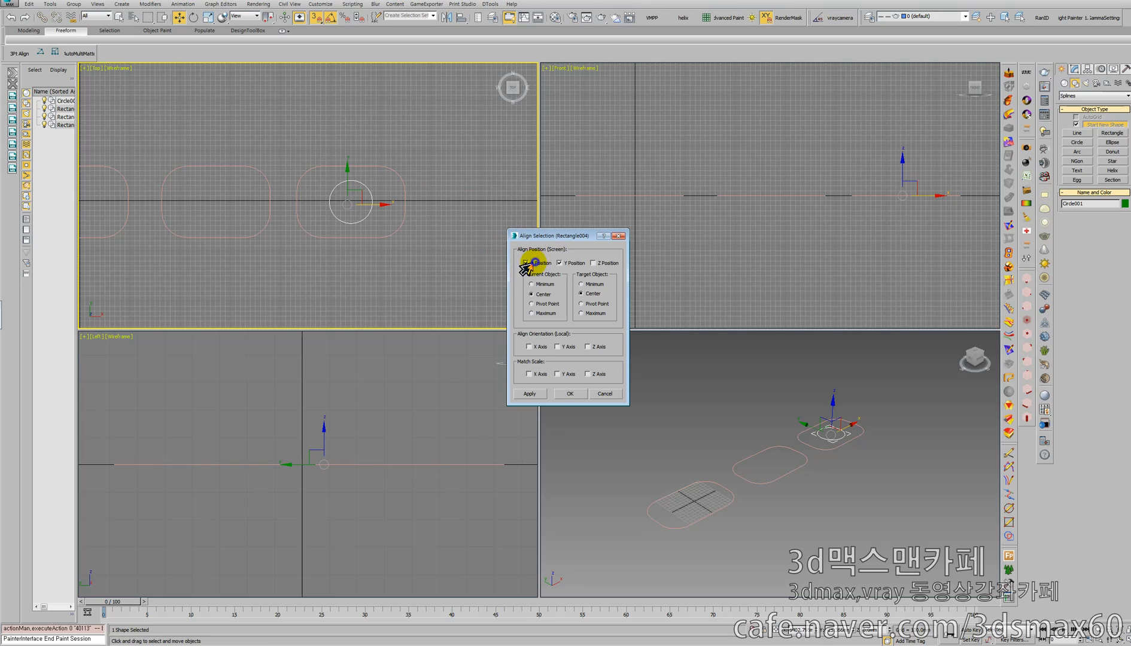
click(569, 394)
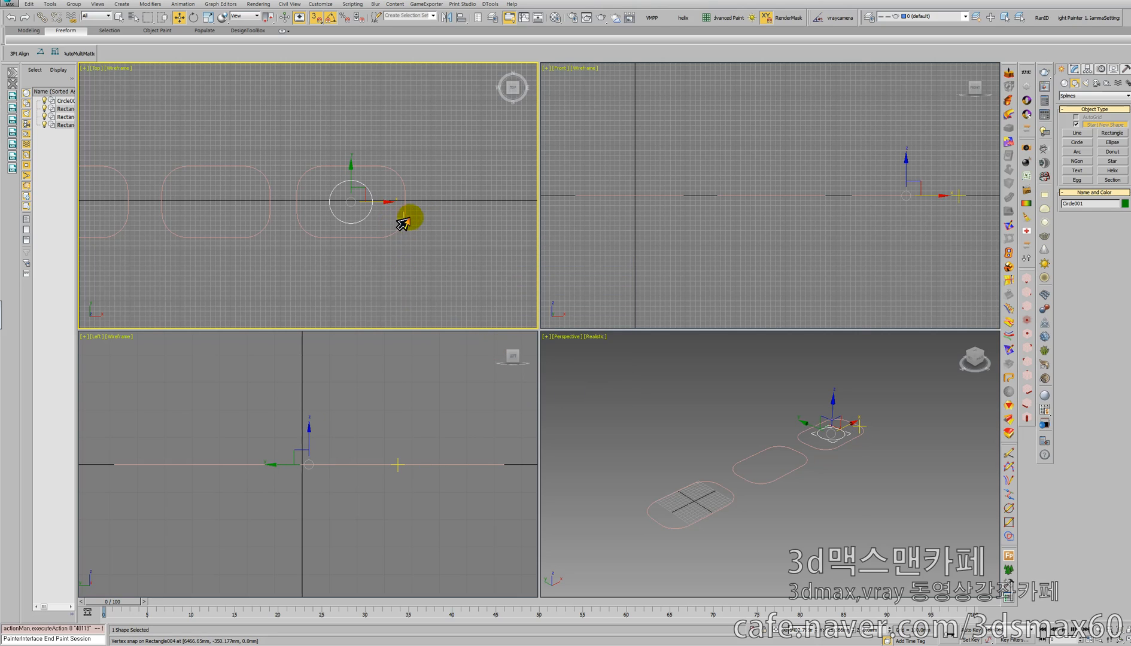
key(alt+e)
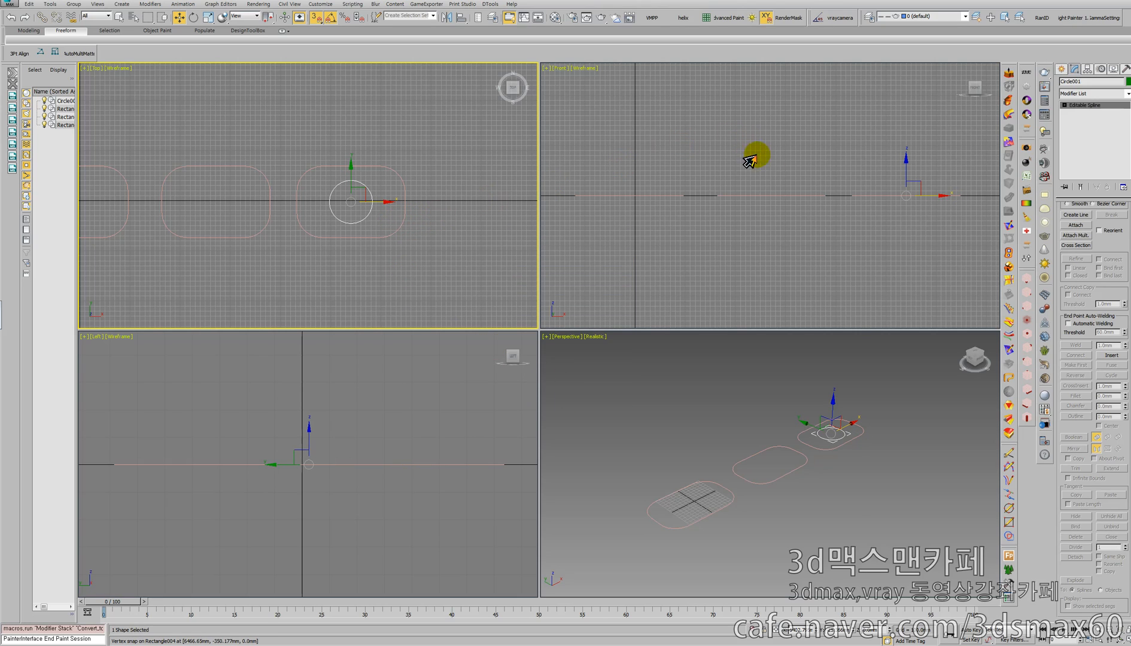
Attach the surrounding filleted rectangle to the circle's editable spline.
click(1075, 225)
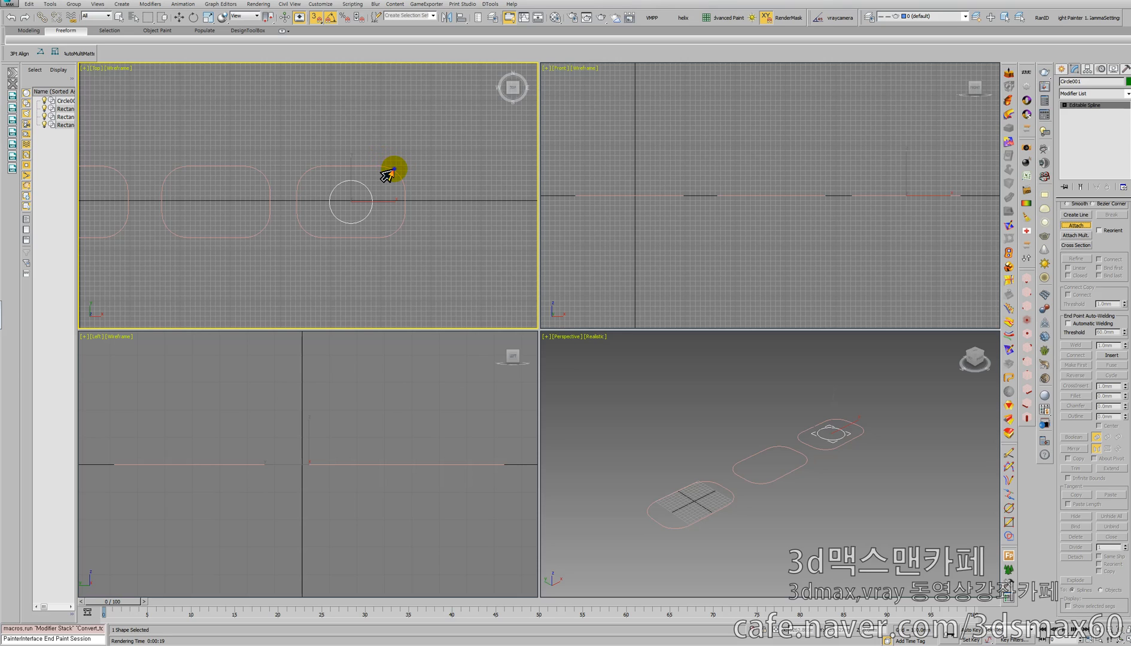
click(391, 170)
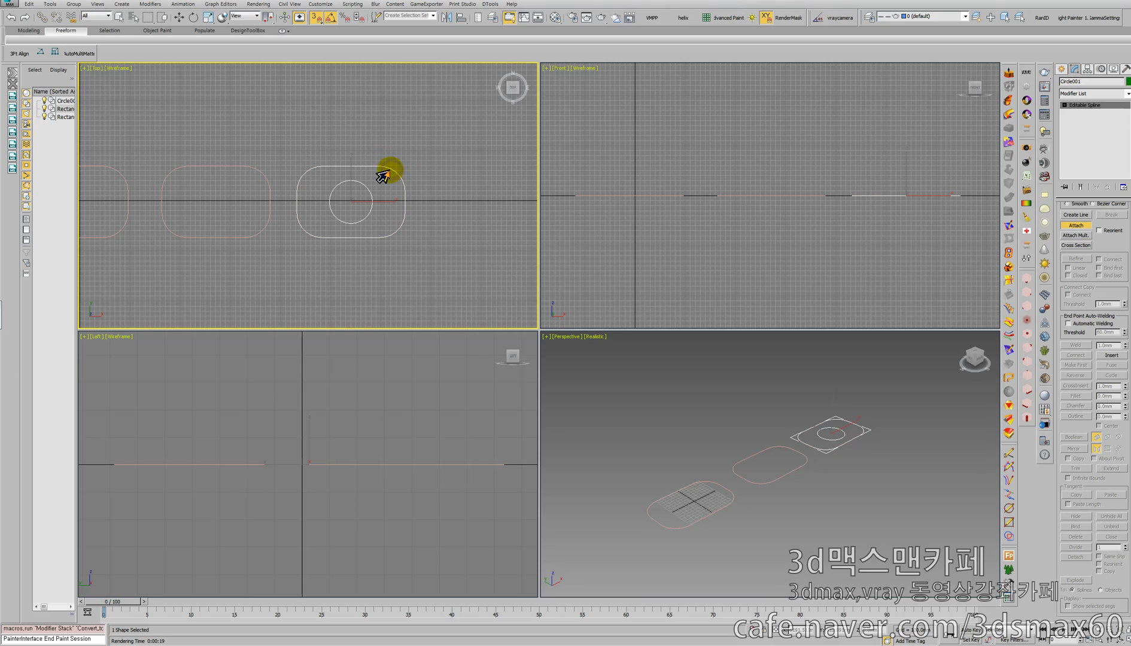
key(w)
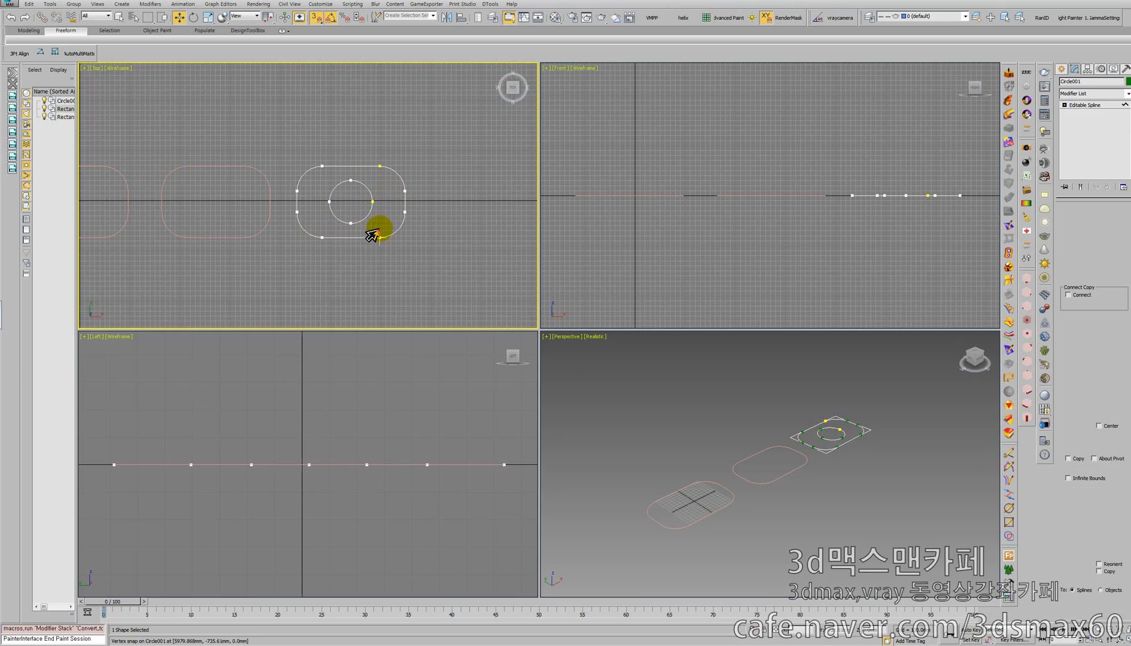
Delete the inner circle spline from the attached shape and return to object level.
key(3)
click(367, 216)
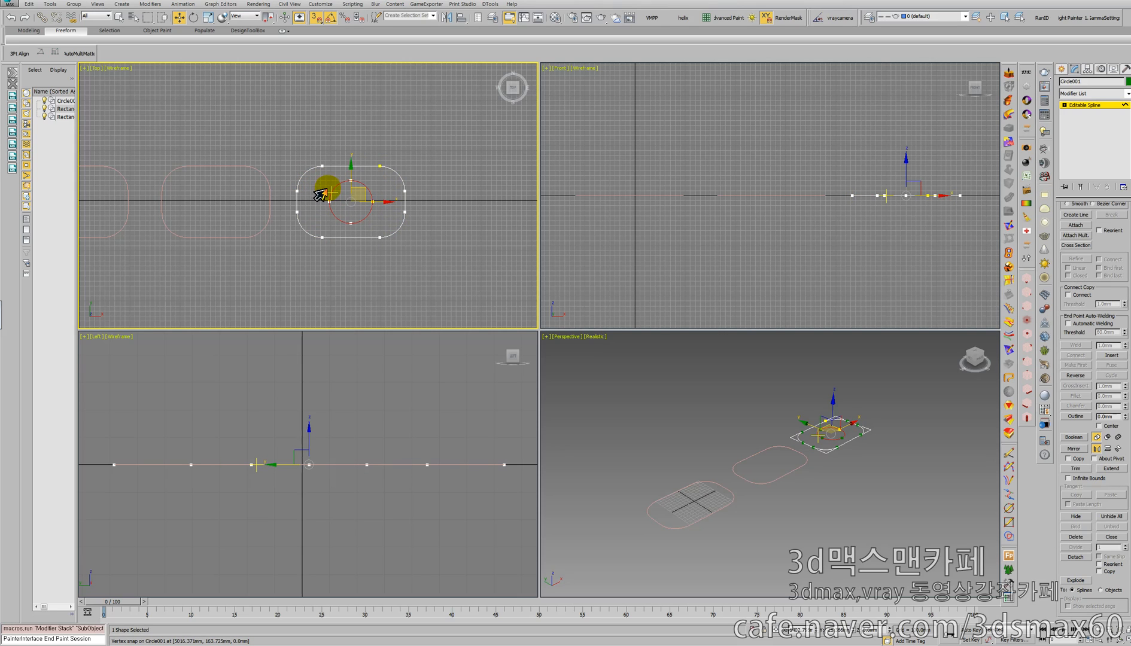
key(Delete)
middle_drag(331, 209, 411, 204)
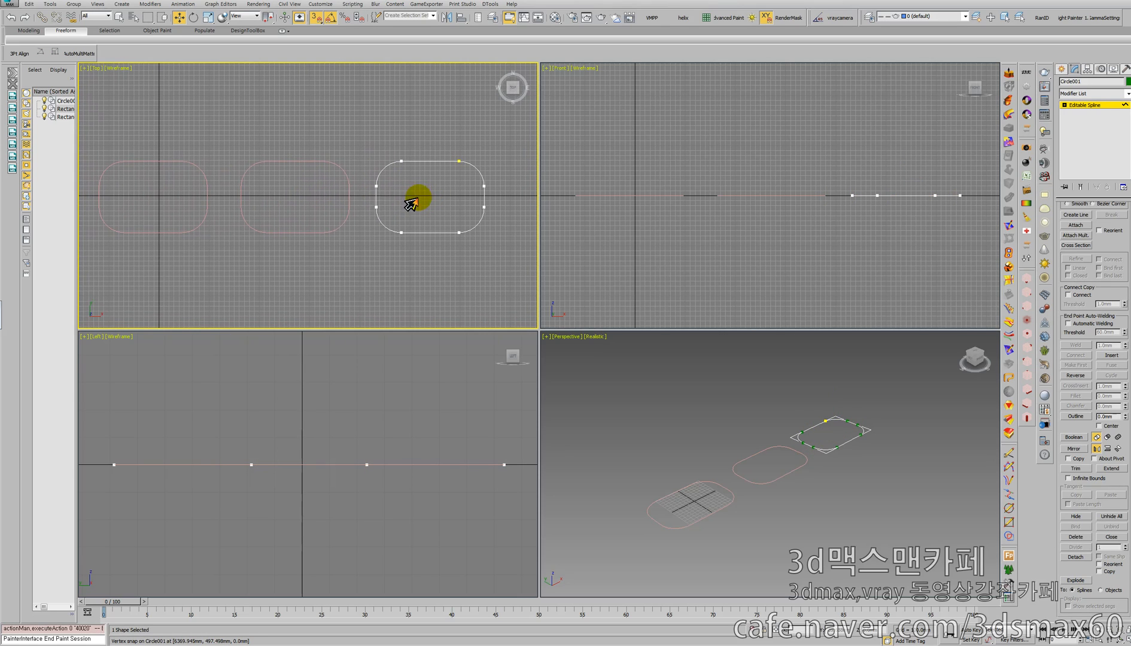
click(1081, 106)
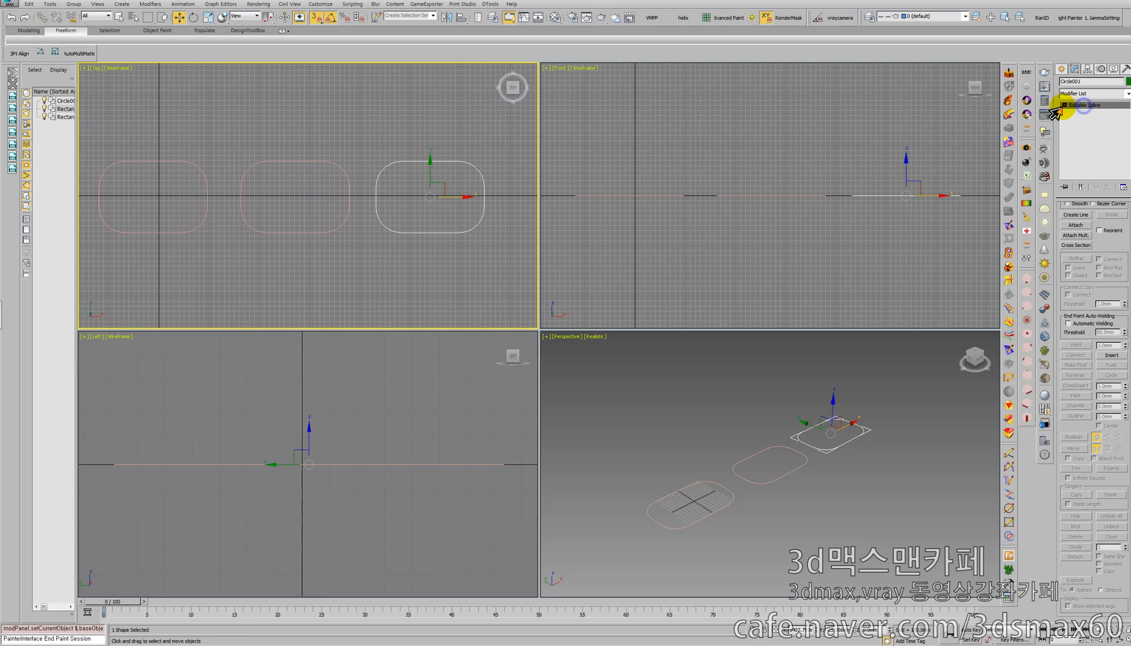
Draw a box about 624 mm long, 196 mm wide and 300 mm high above the first rounded rectangle in the Top view.
click(1061, 69)
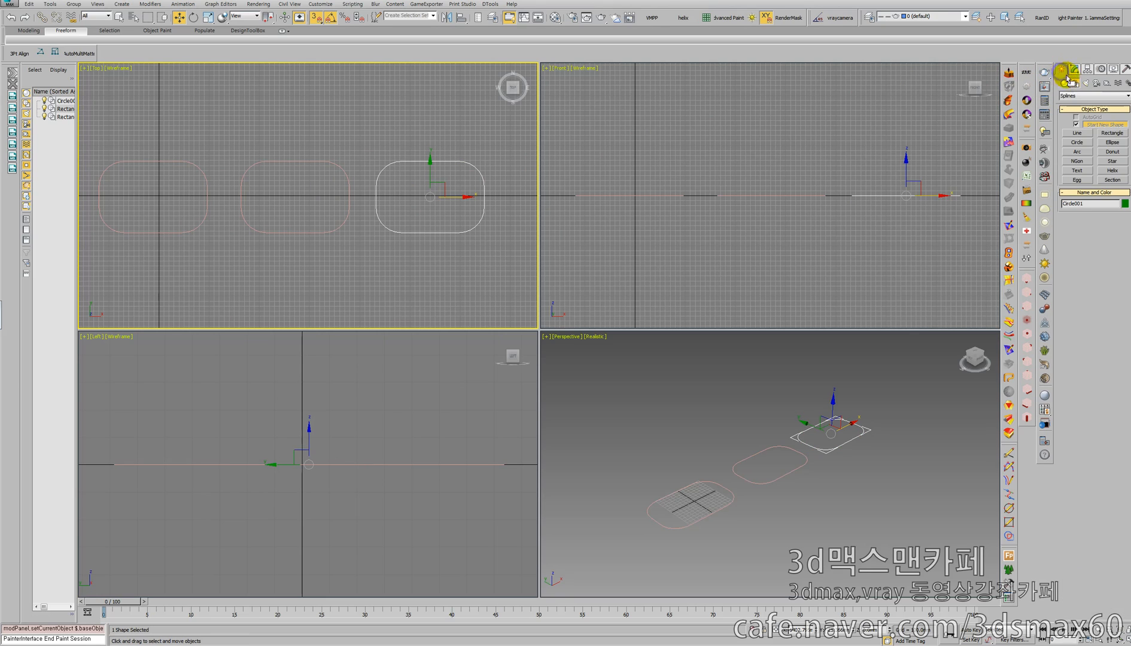
click(1066, 127)
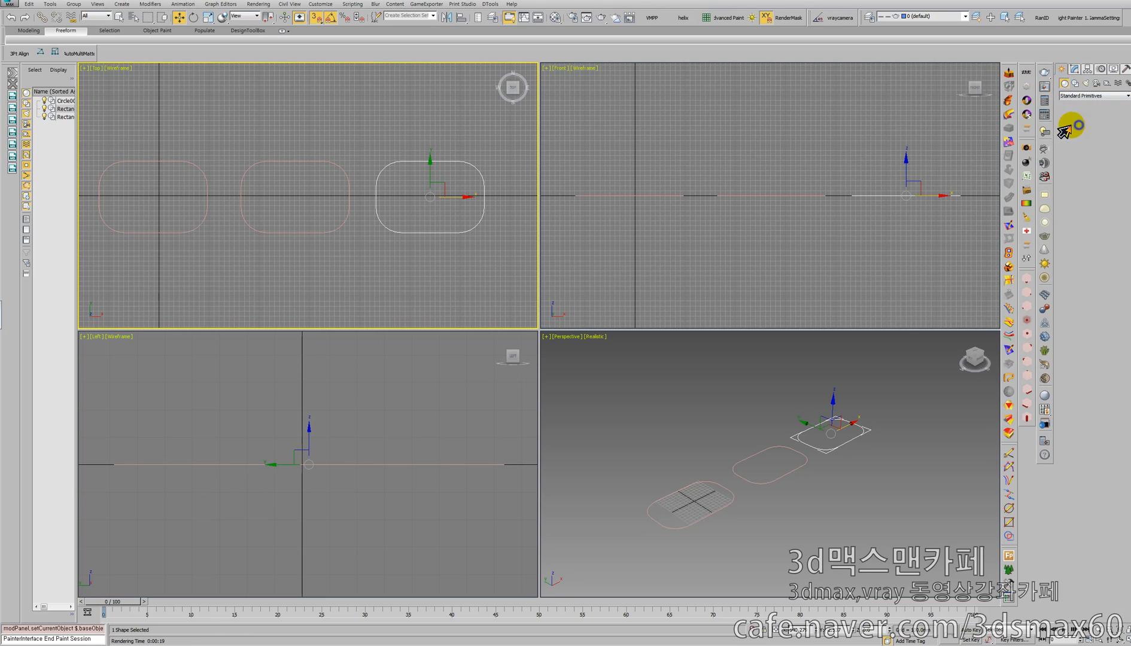
drag(143, 109, 149, 137)
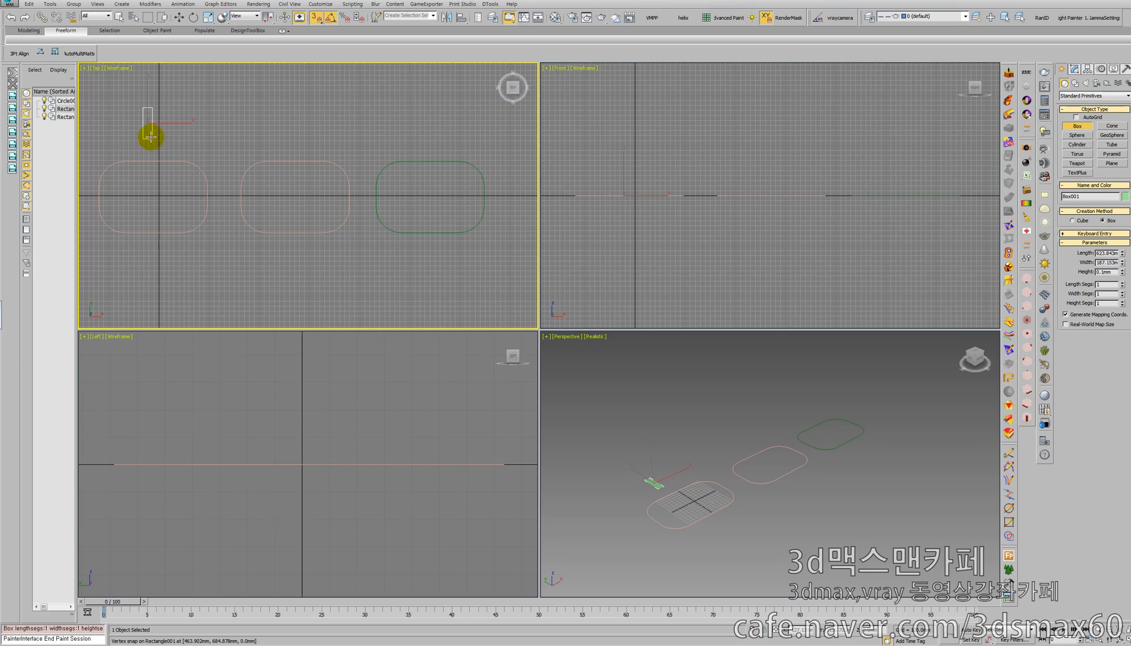
click(141, 129)
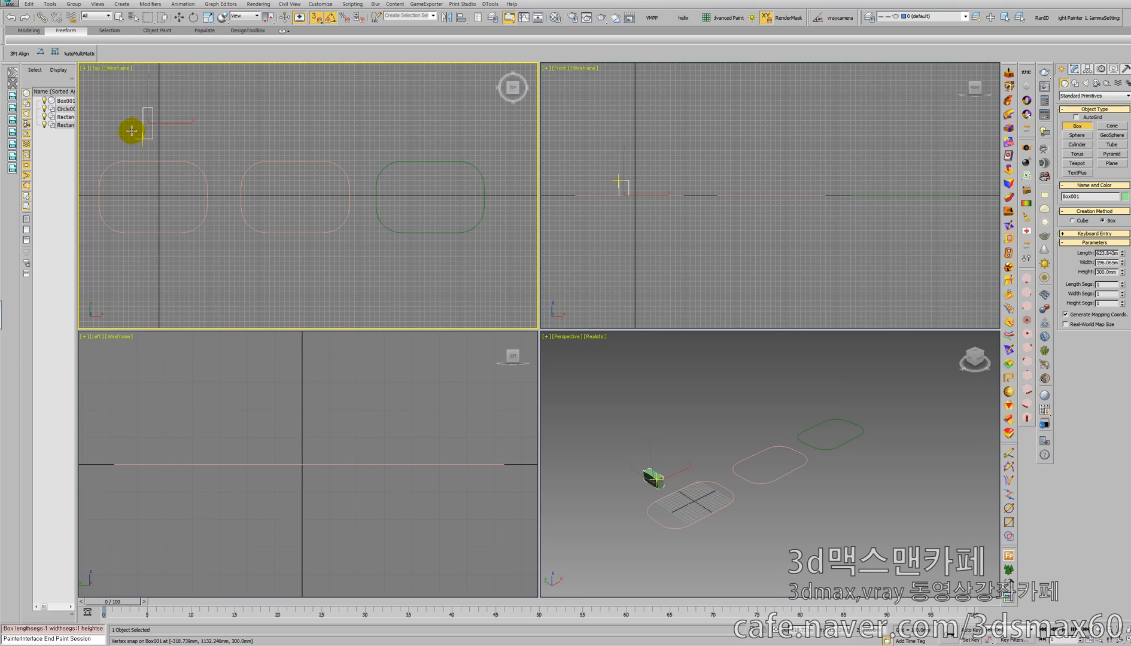
Clone the box along X to make two copies, one above each of the other two rounded rectangles.
key(w)
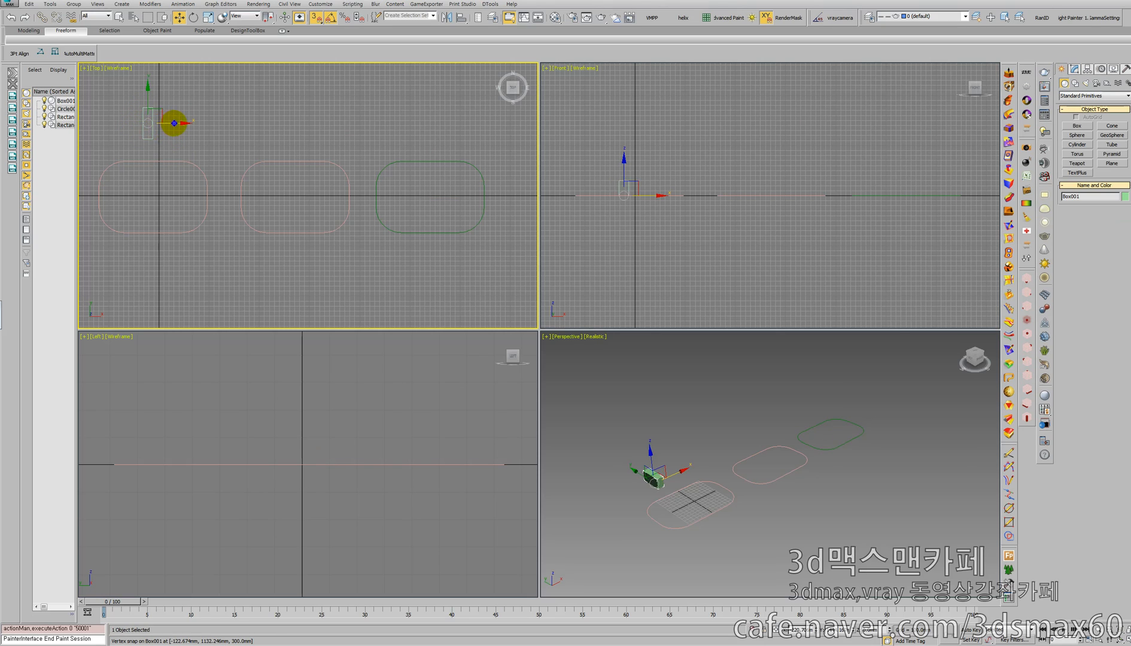
shift+drag(174, 123, 289, 123)
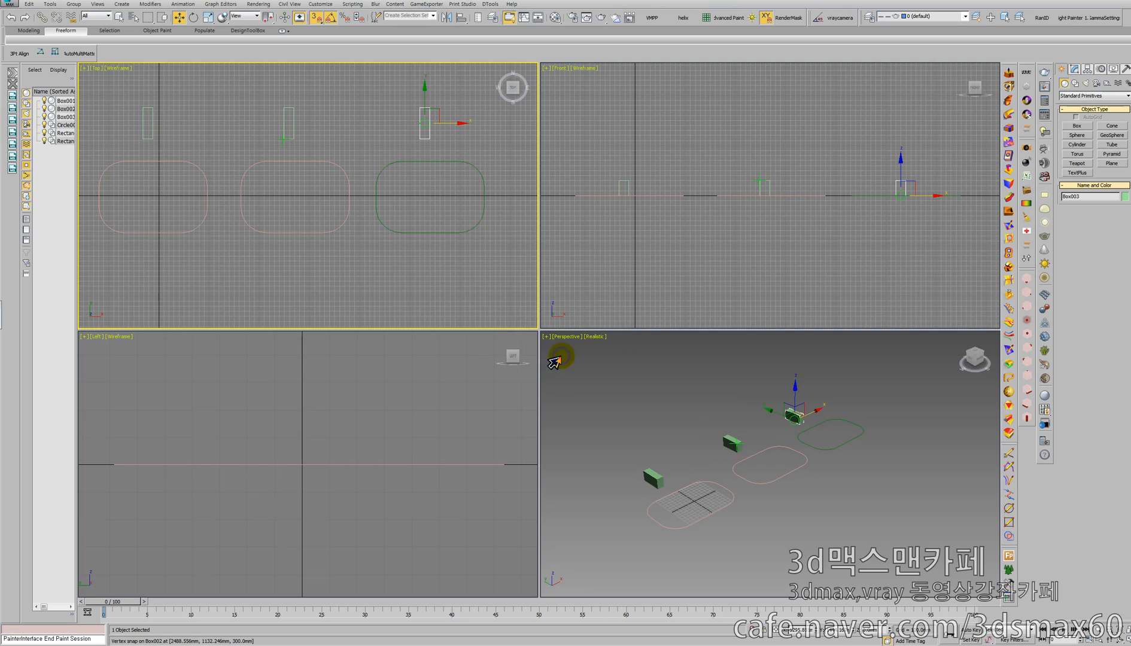
click(562, 359)
Apply a Path Constraint to the first box, using the first rounded rectangle as its path.
click(146, 107)
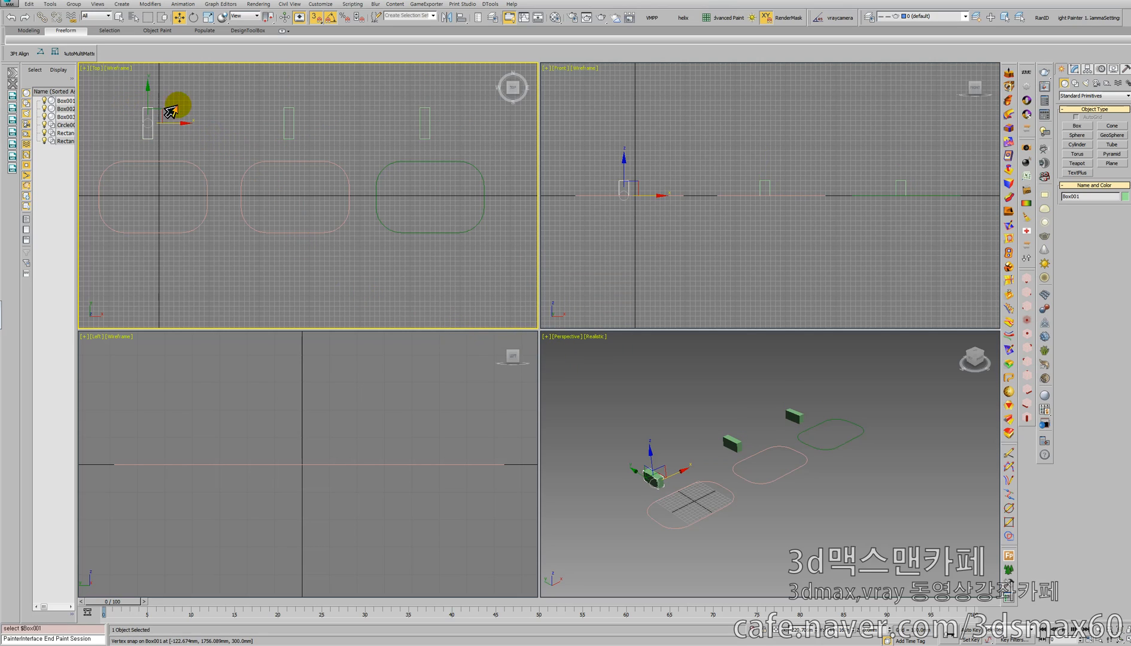
middle_click(645, 416)
middle_drag(645, 416, 641, 413)
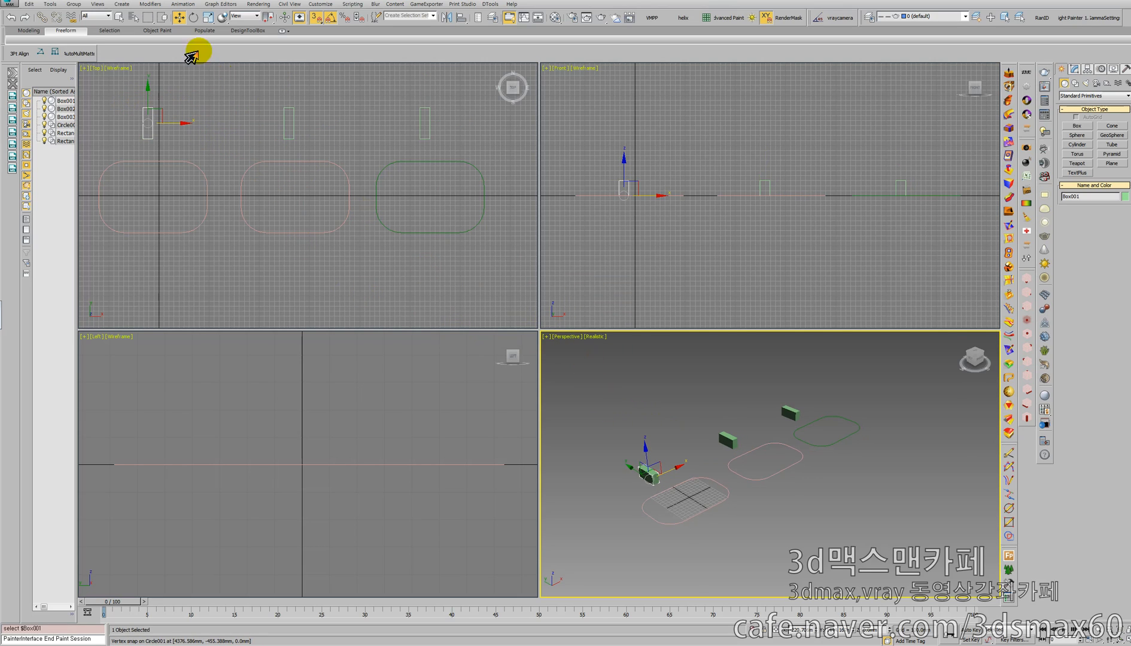
click(254, 5)
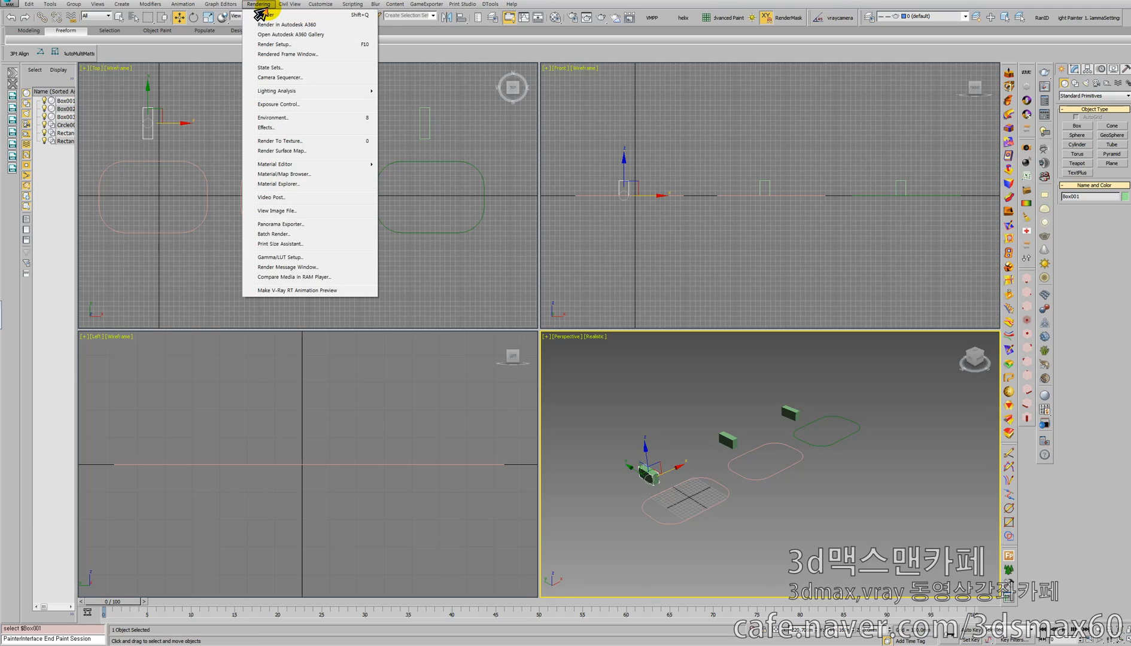
mouse_move(182, 4)
mouse_move(187, 53)
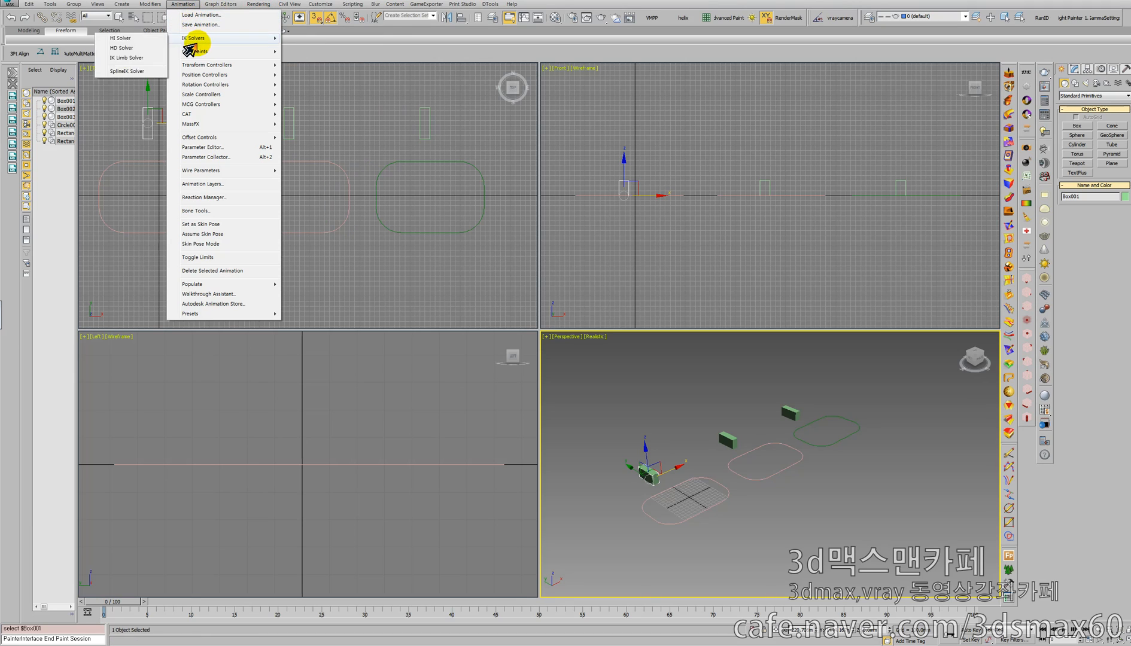
click(112, 74)
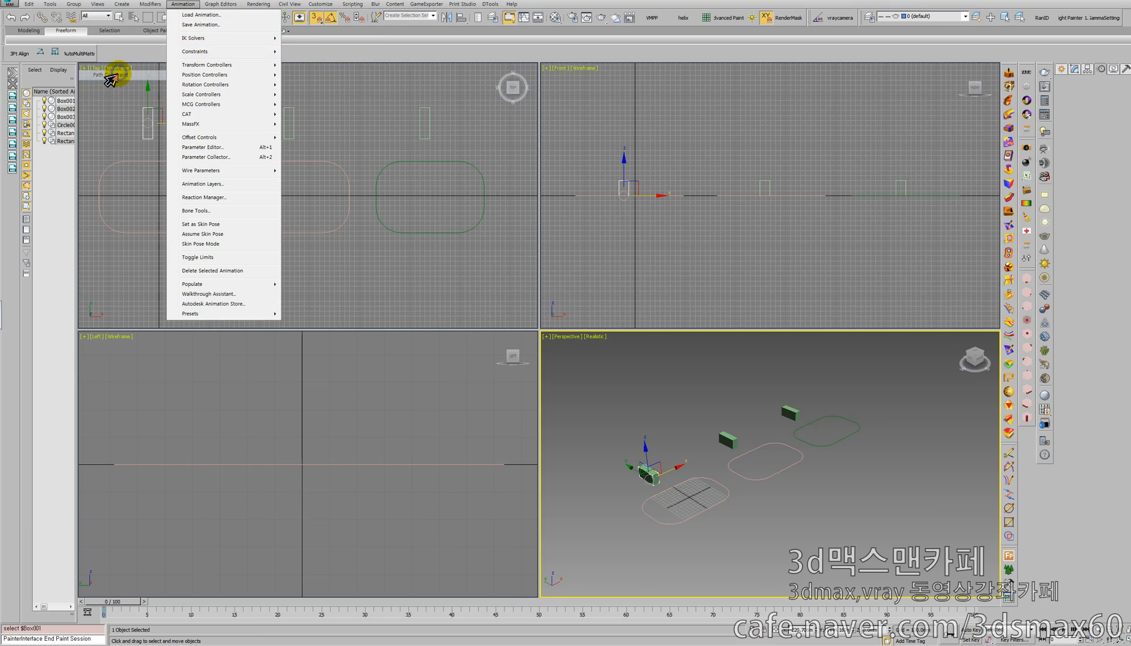
click(179, 161)
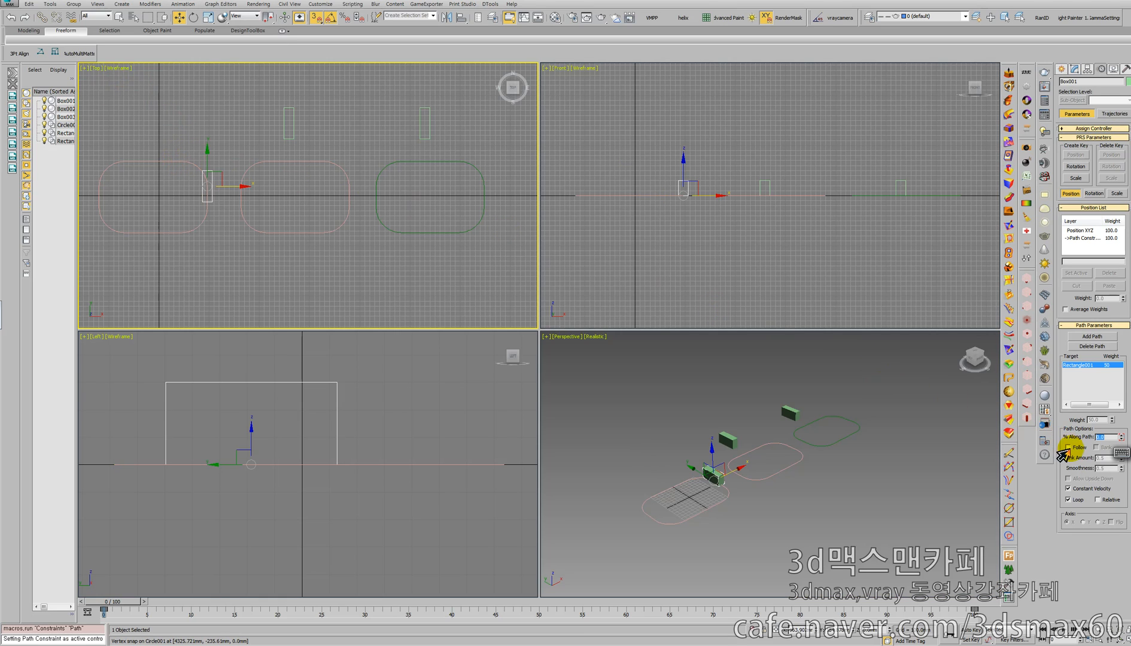
Enable Follow for the first box's Path Constraint, try the Z axis, and set the follow axis to Y.
click(1067, 448)
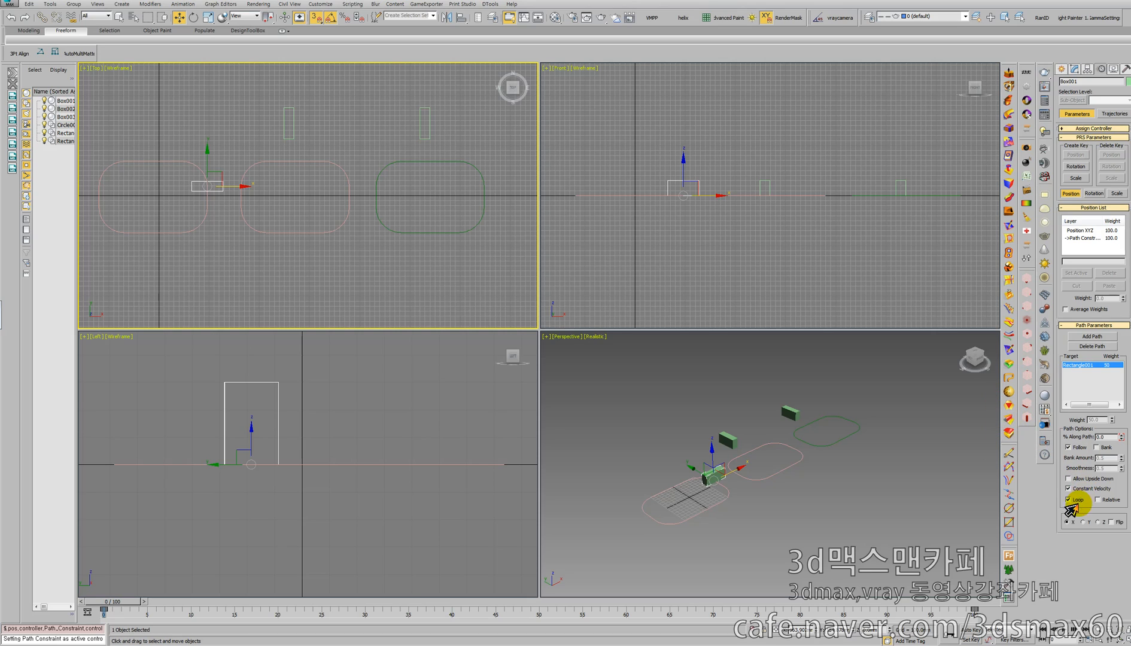
click(1080, 522)
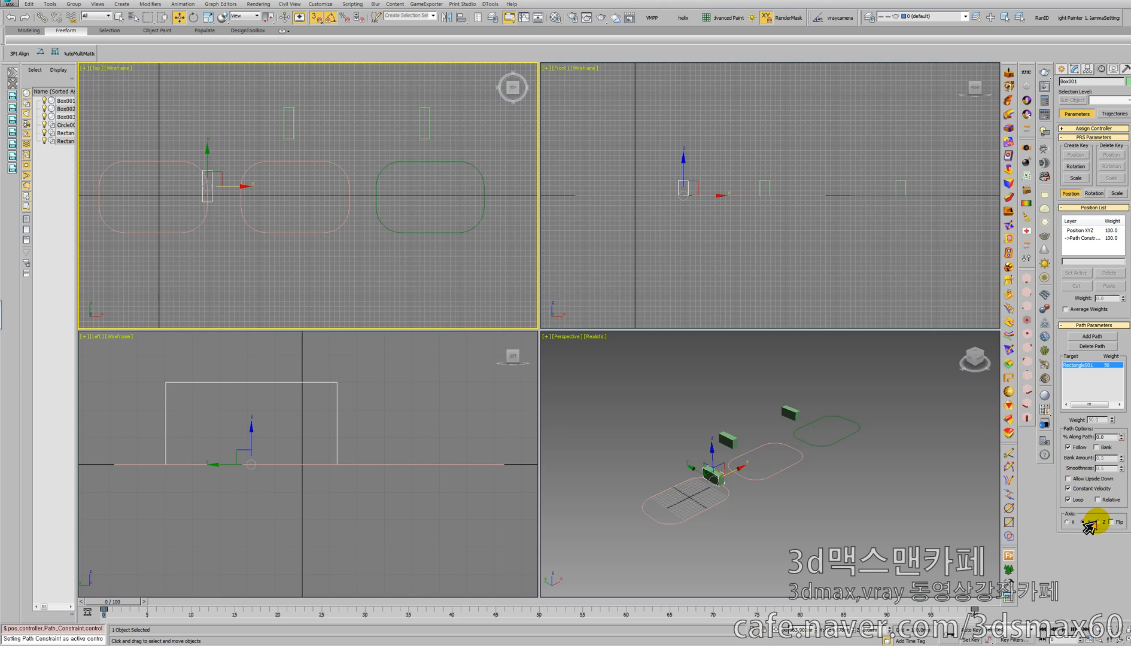
click(1099, 523)
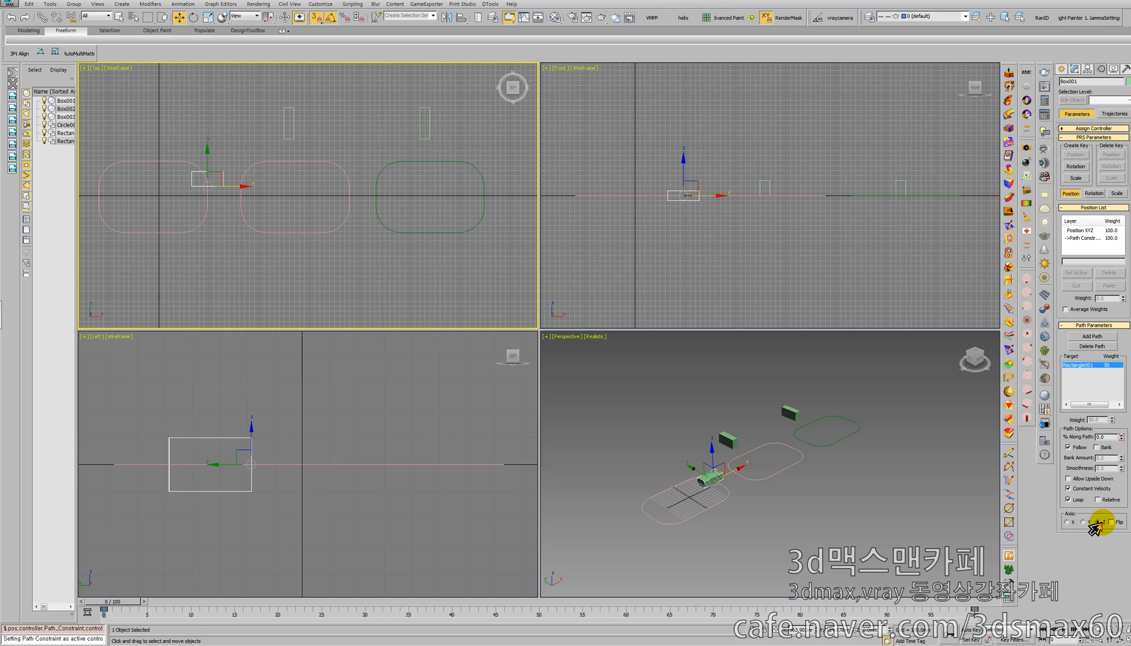
click(1081, 523)
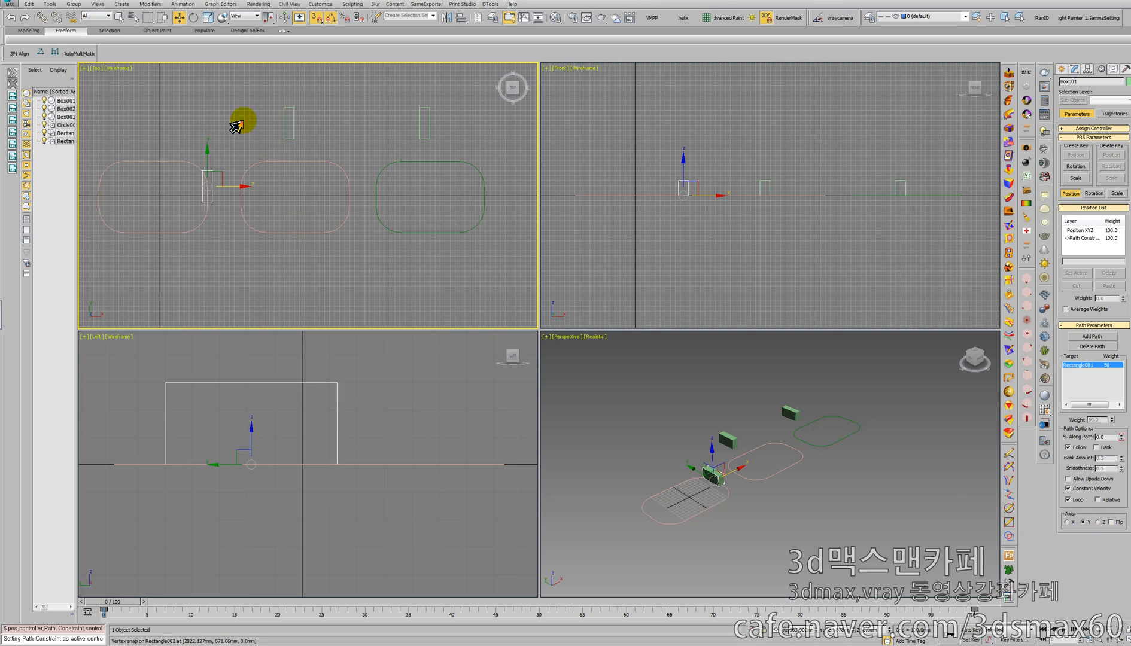
Path-constrain the second box to the middle rounded rectangle, with Follow enabled and the axis set to Y.
click(289, 123)
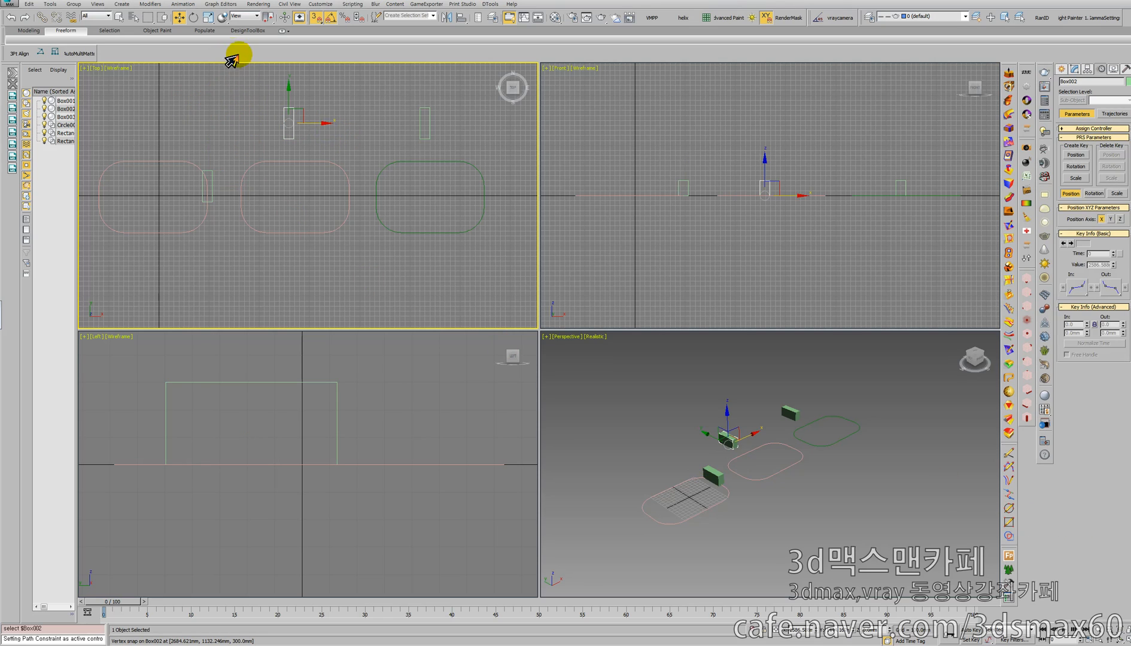
click(183, 4)
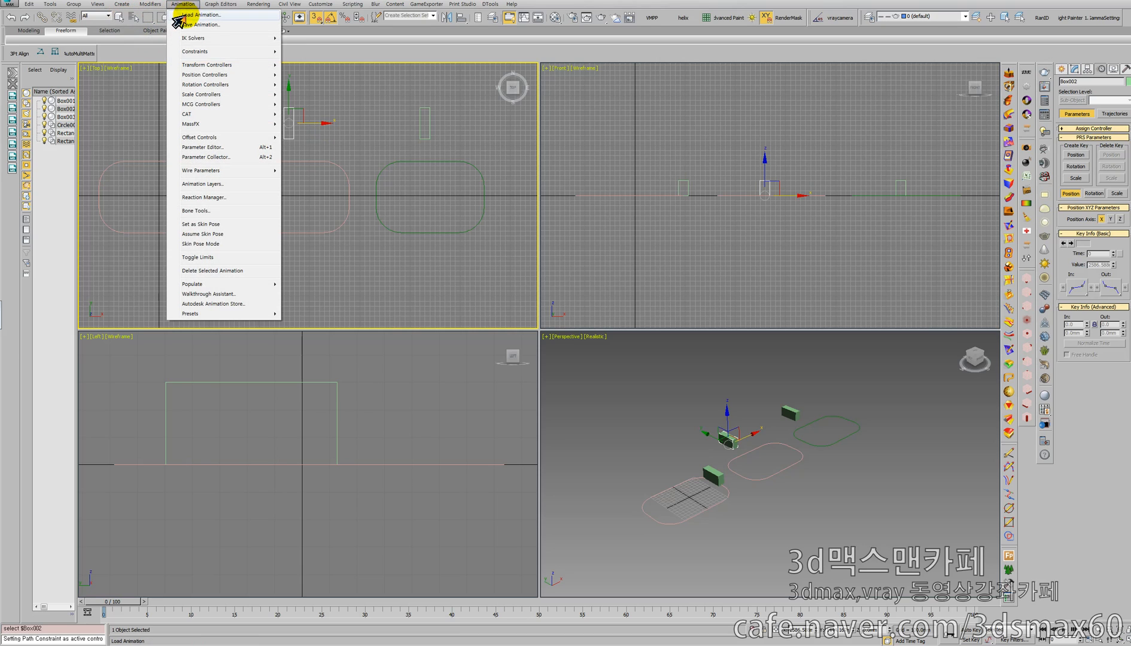
mouse_move(180, 52)
click(124, 70)
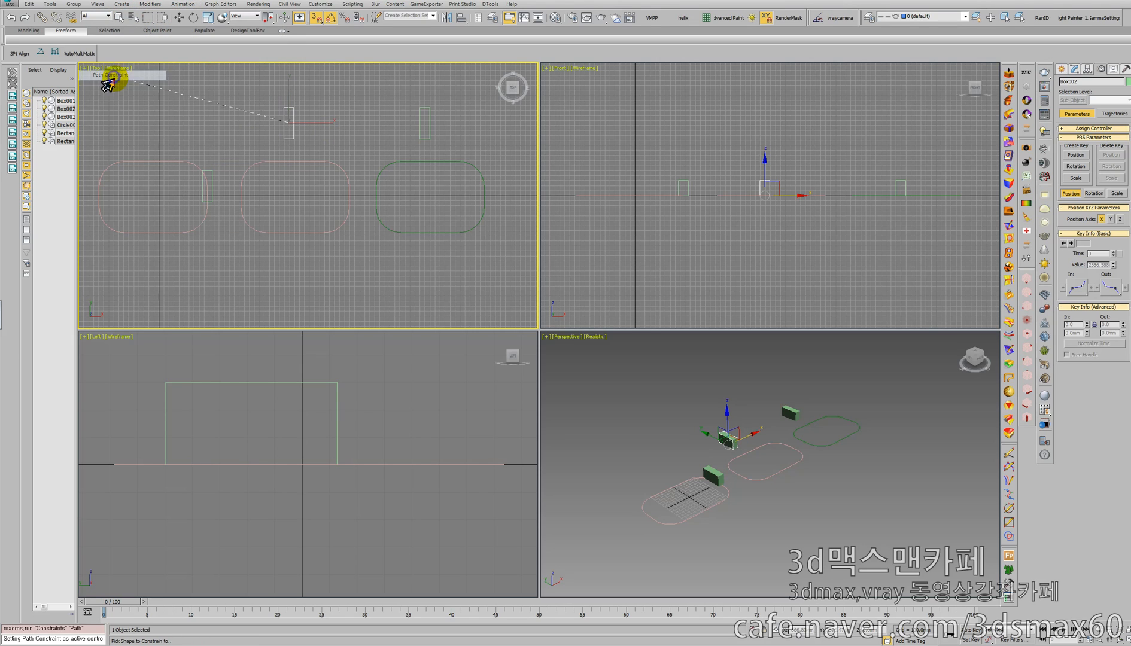
click(337, 166)
click(1068, 448)
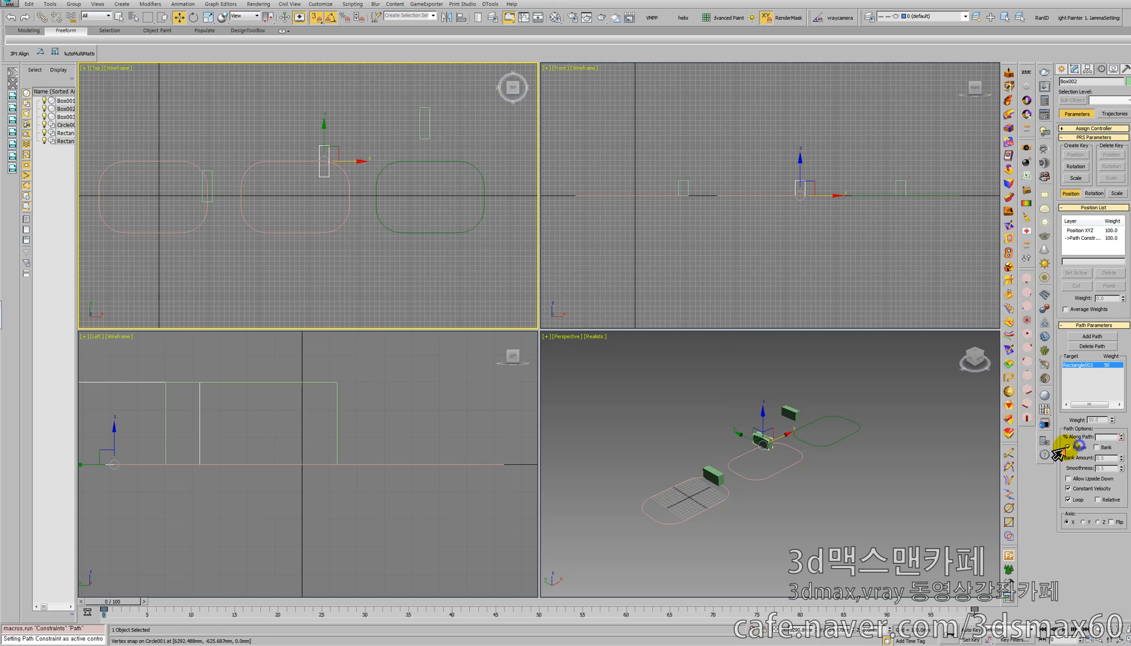
click(1083, 522)
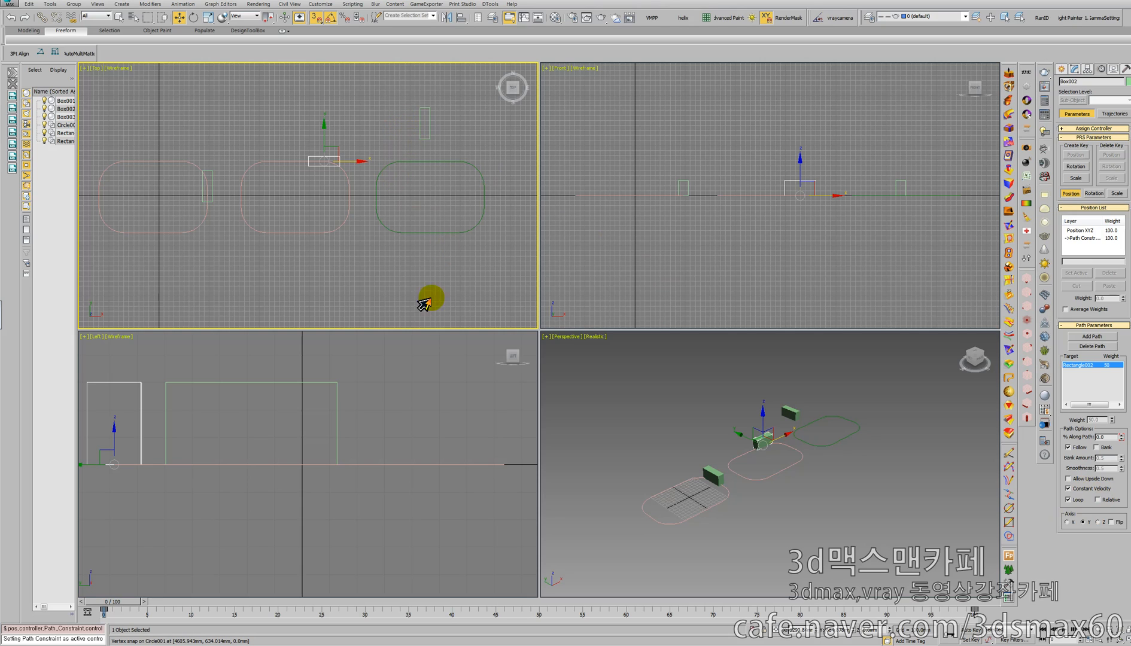
Scrub the animation to compare how both boxes travel their paths, and inspect the first rounded rectangle's parameters.
drag(129, 602, 94, 603)
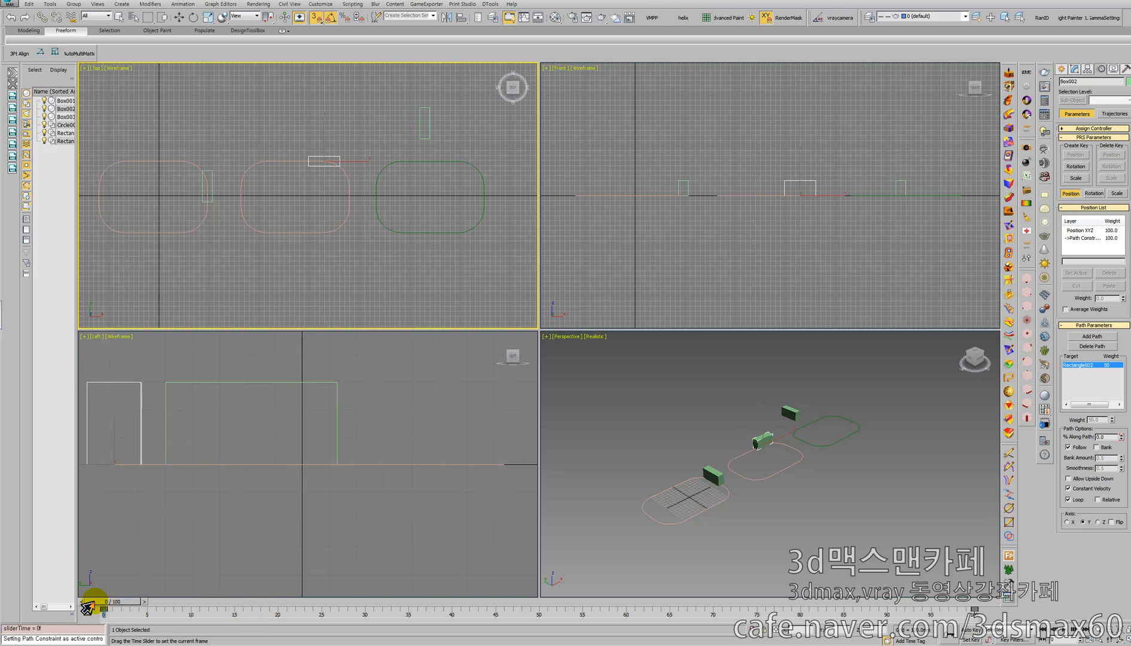
key(w)
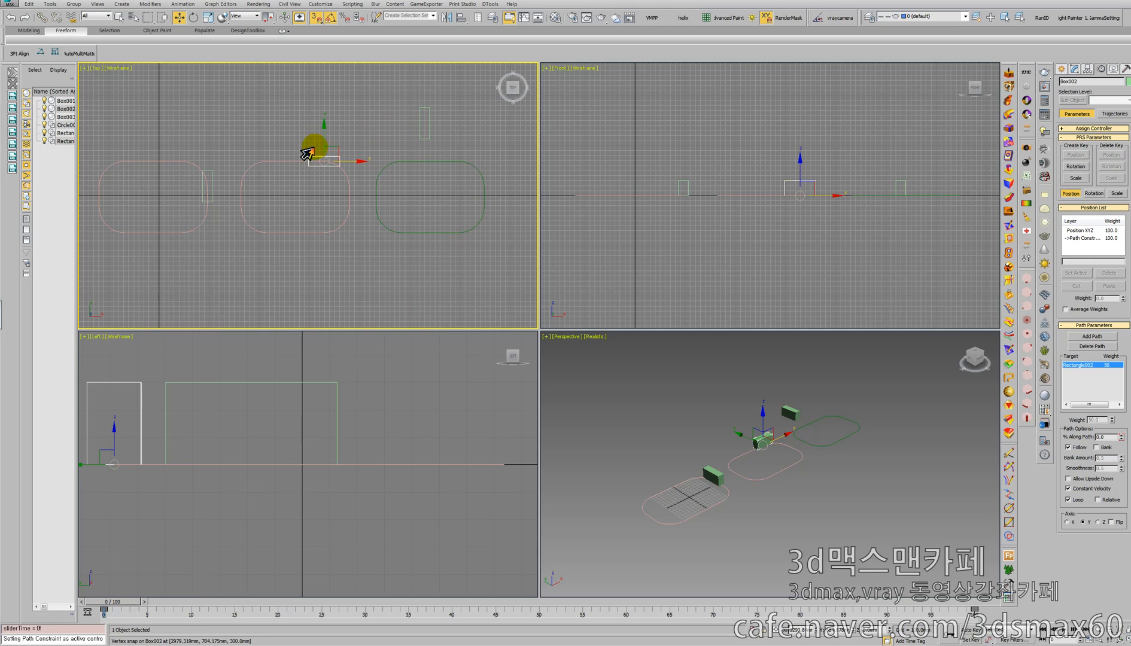
drag(168, 185, 156, 130)
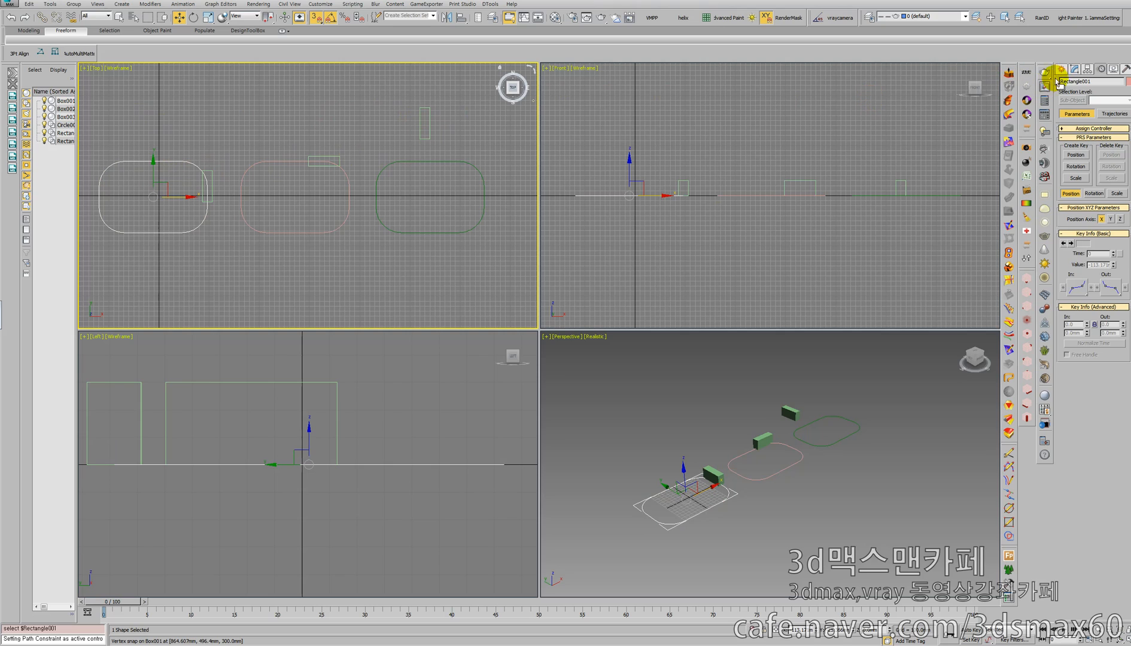
click(1074, 69)
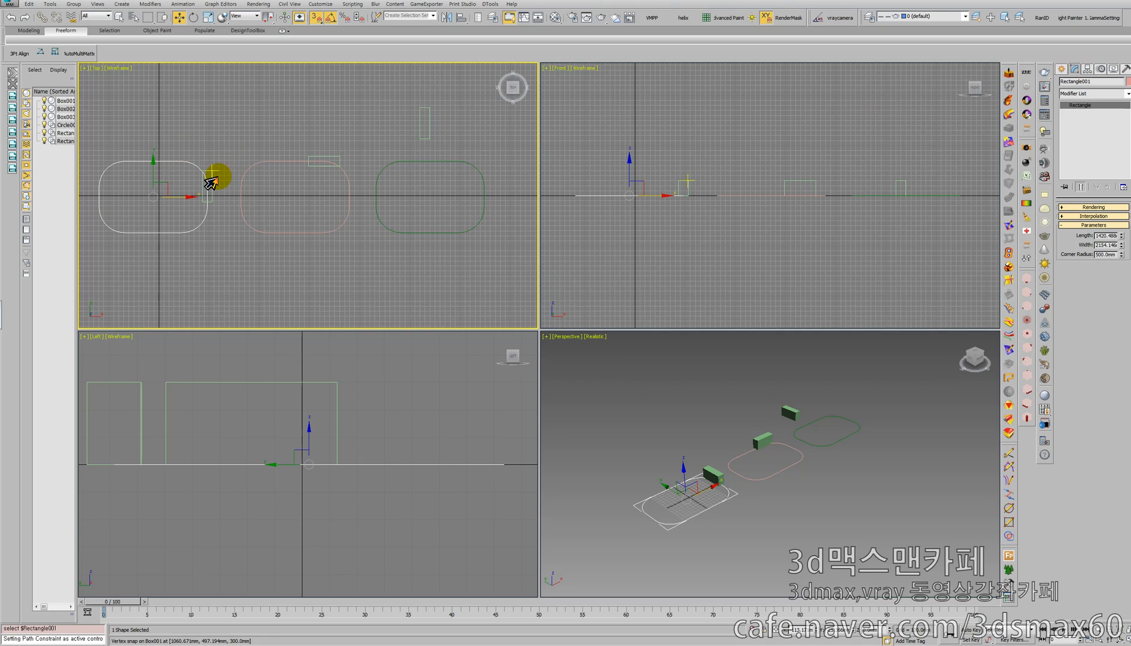
Make the vertex at the upper end of the middle rectangle's right edge its first vertex, and return to object level.
drag(286, 182, 260, 142)
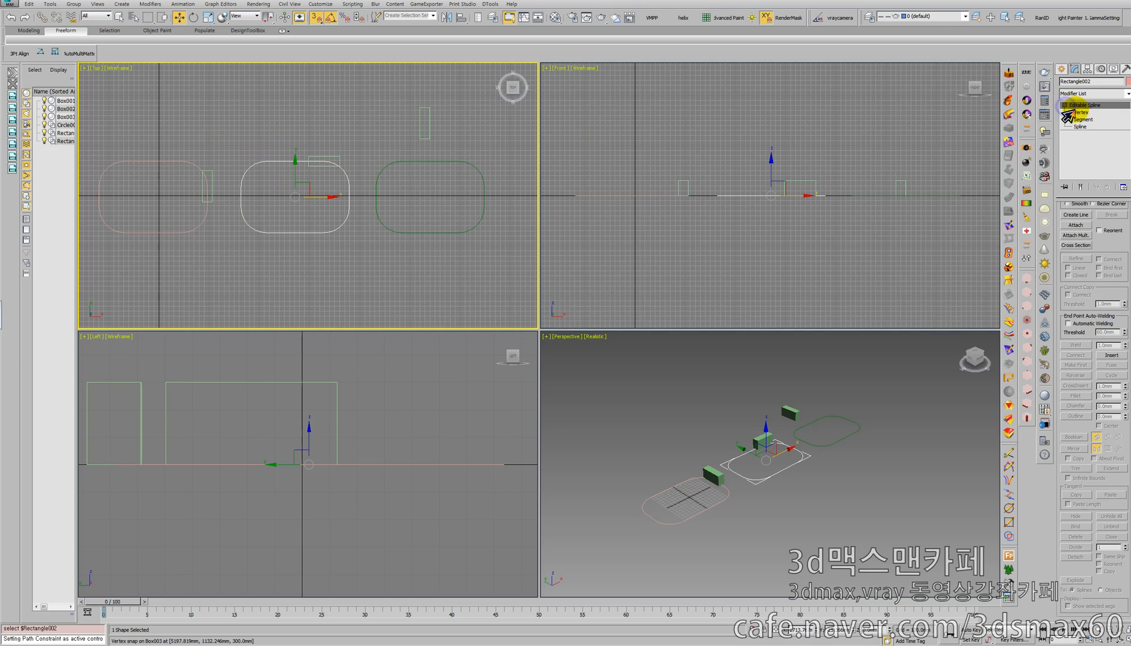
click(1071, 113)
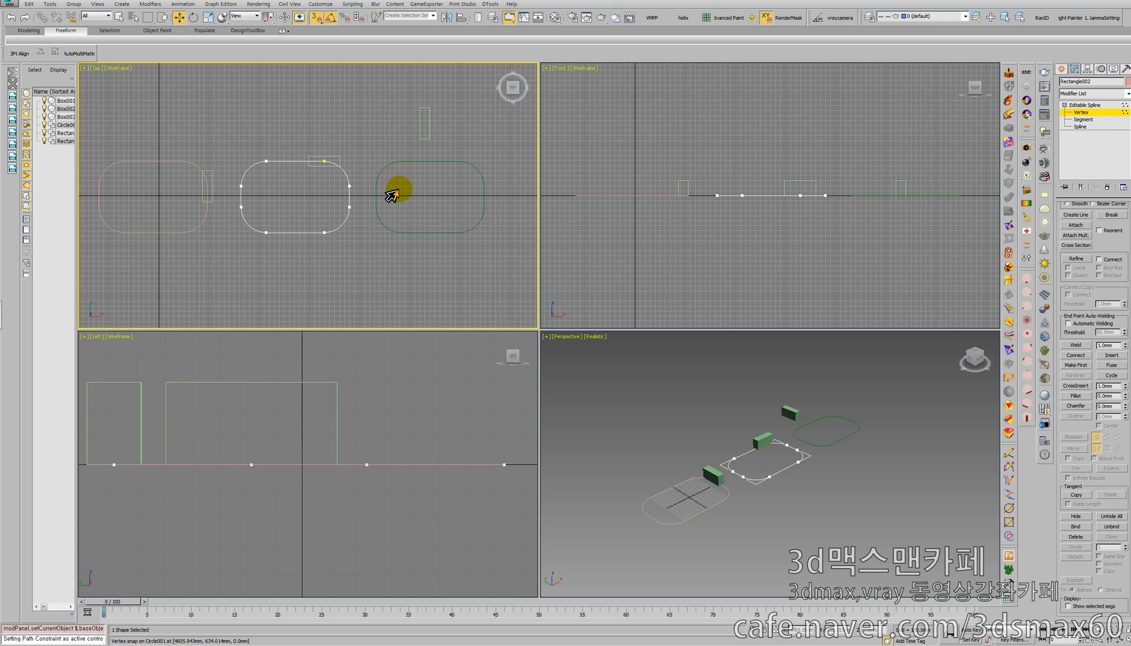
click(349, 186)
click(1071, 366)
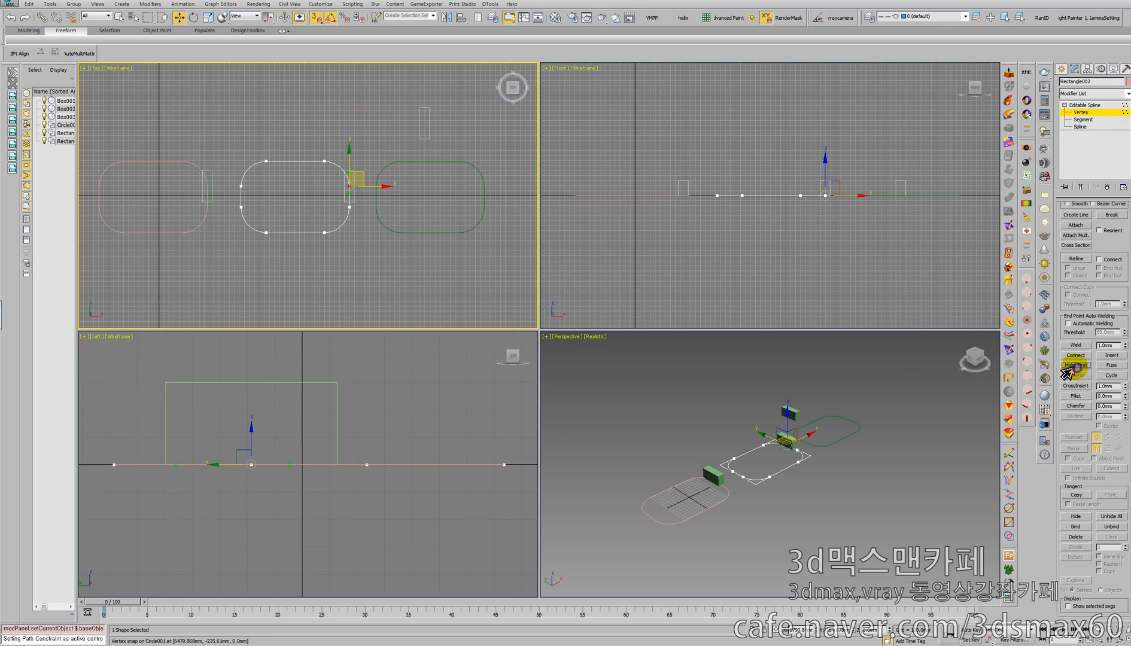
click(1084, 105)
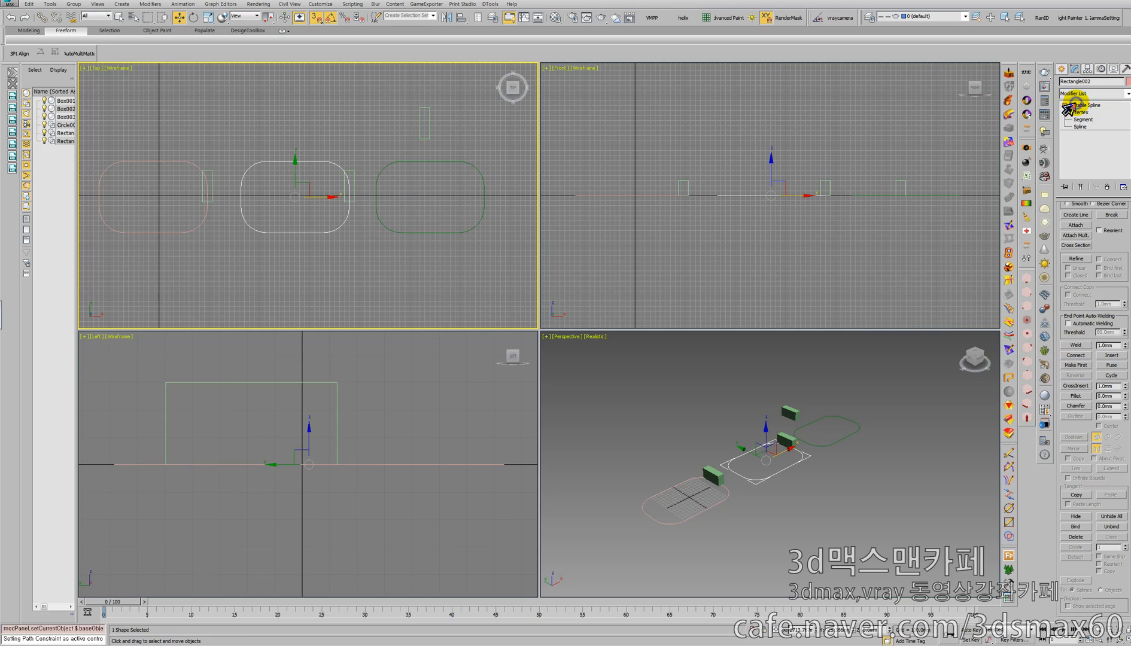
Make the vertex at the upper end of the third rounded shape's right edge its first vertex, and return to object level.
drag(423, 127, 418, 180)
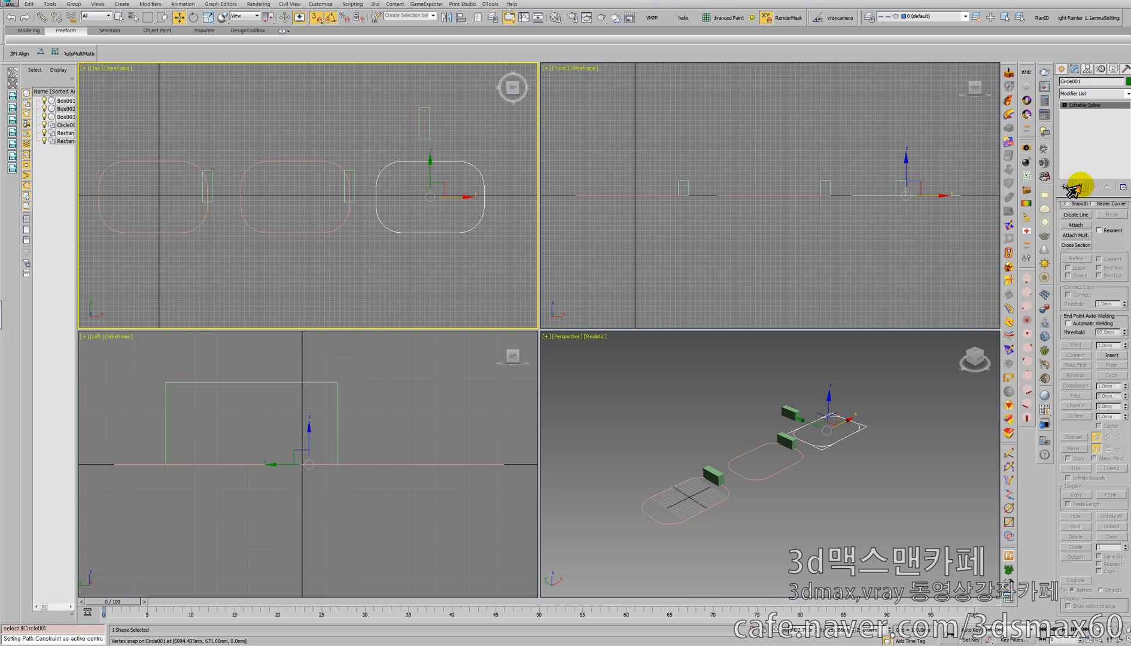
click(1066, 106)
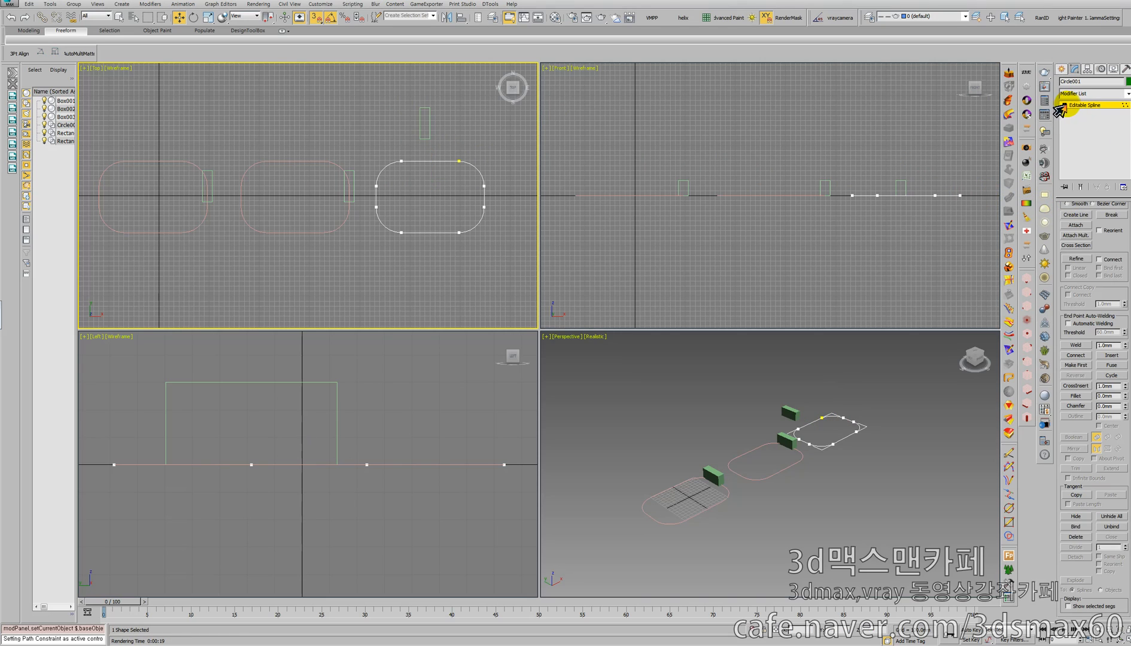
click(484, 187)
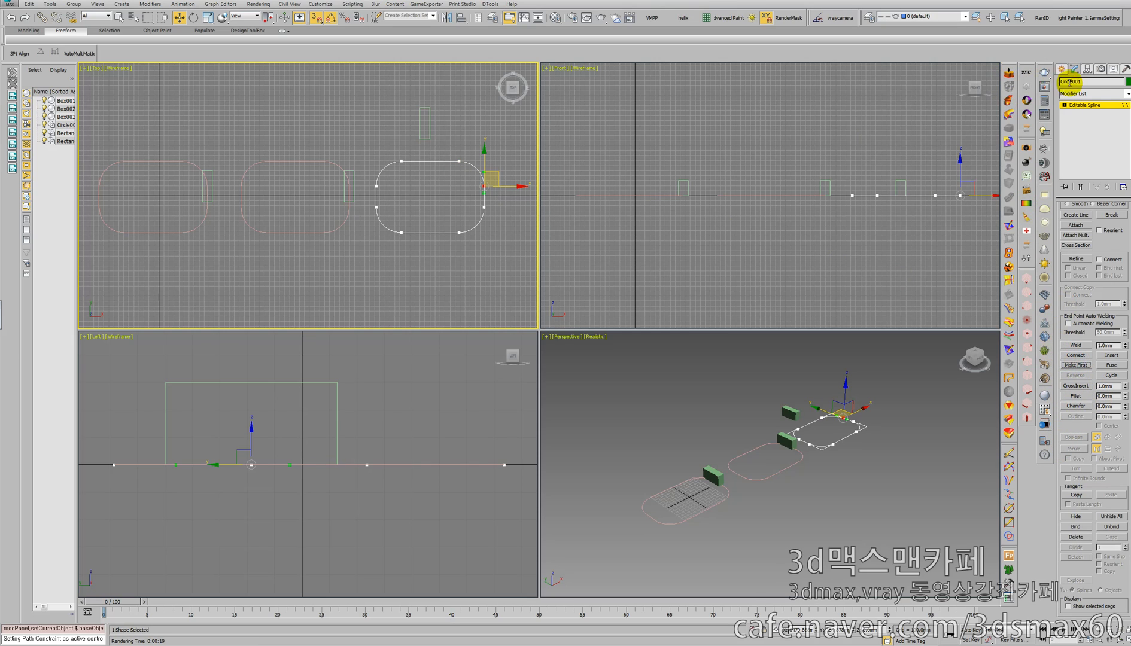
click(1082, 106)
Path-constrain the third box to the third rounded shape, with Follow enabled and the axis set to Y.
click(426, 122)
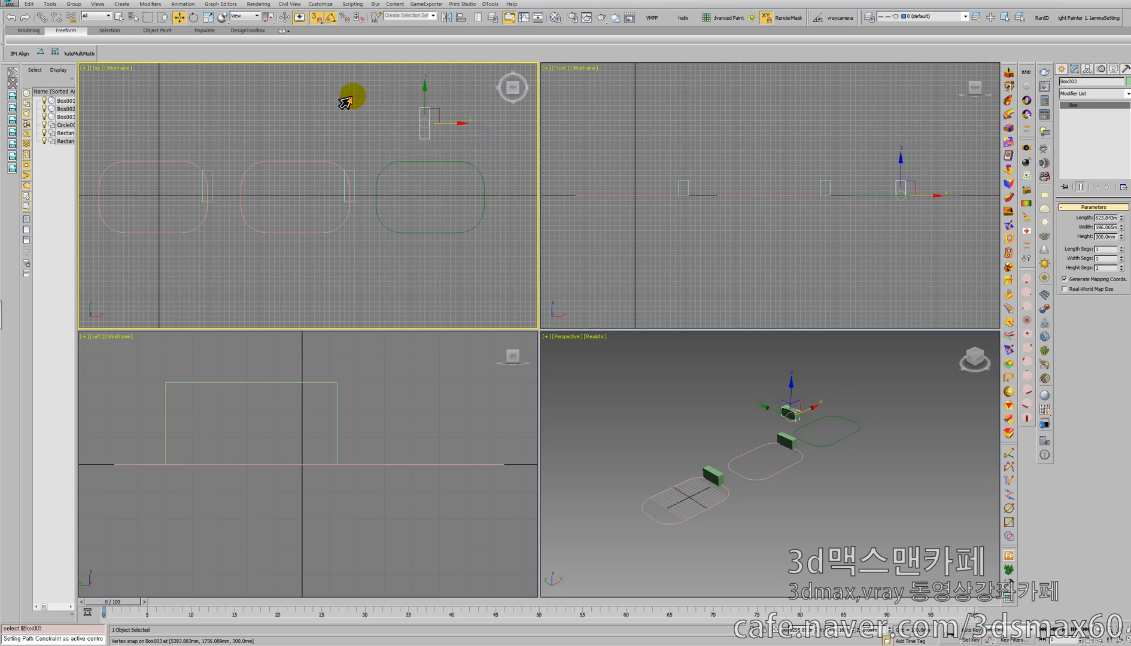
click(183, 4)
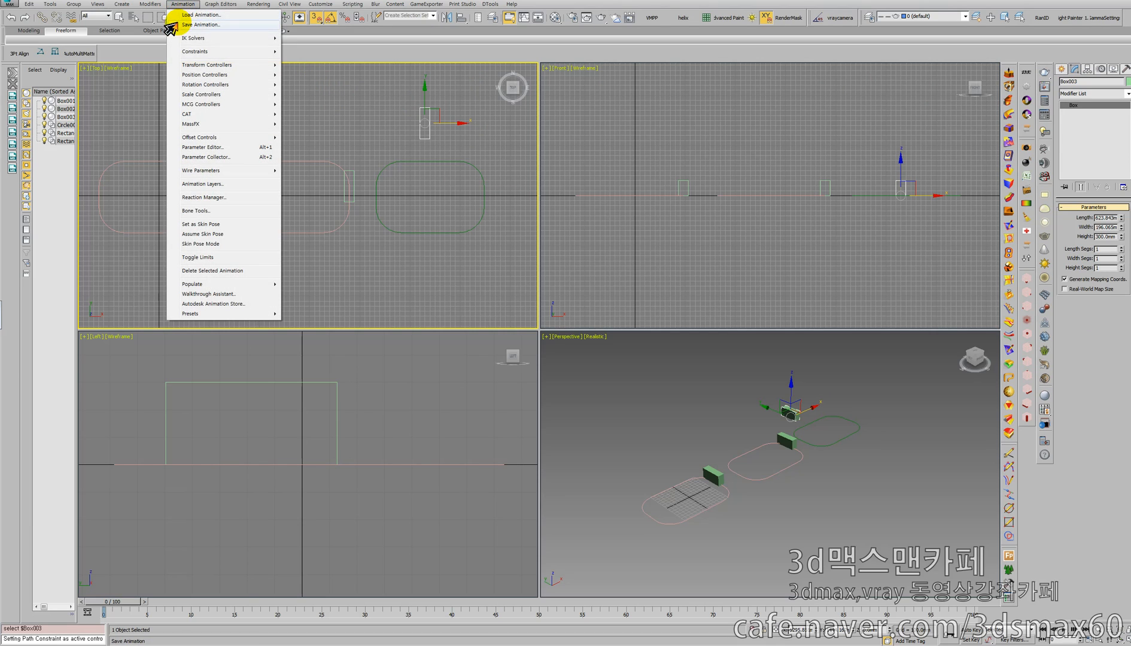
mouse_move(189, 51)
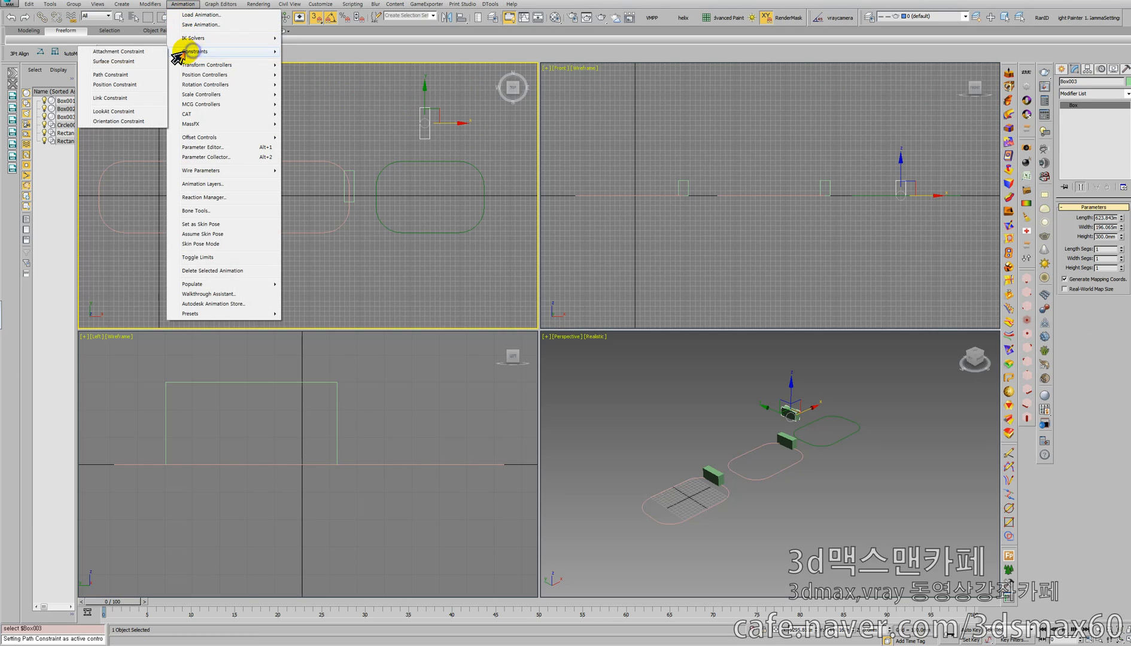
click(105, 74)
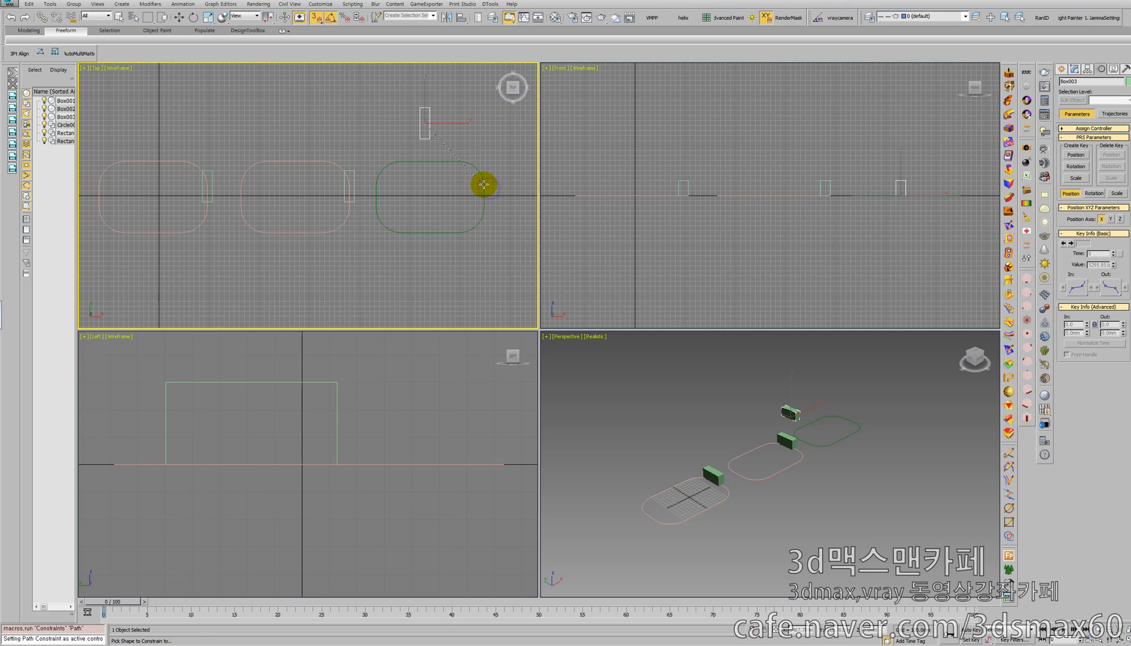
click(483, 185)
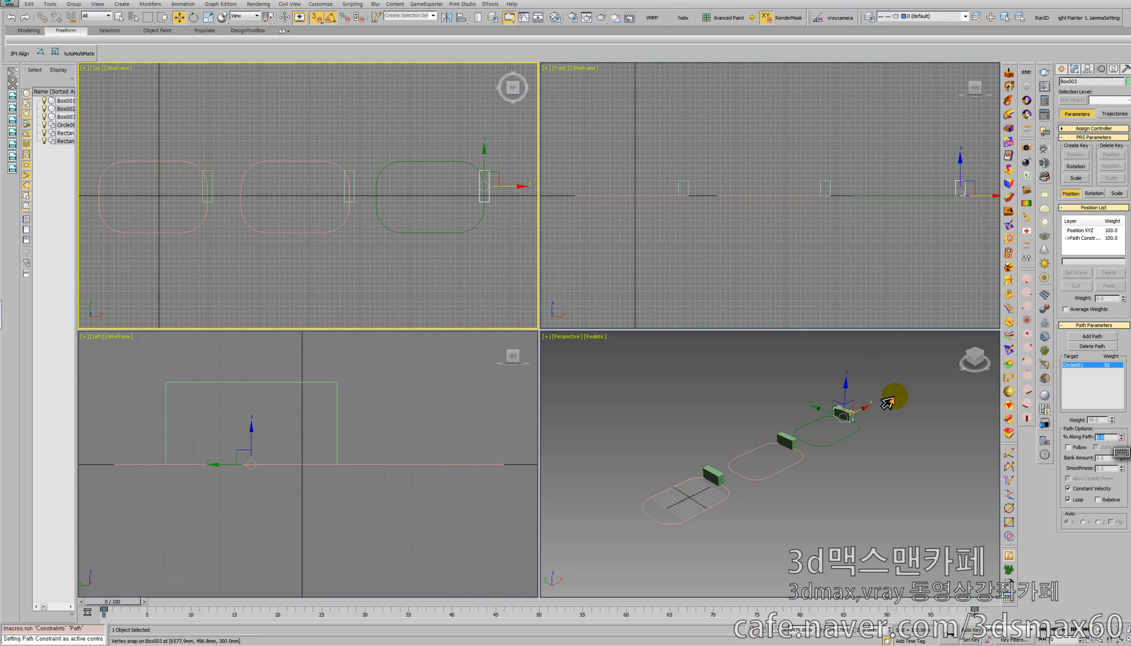
click(1068, 448)
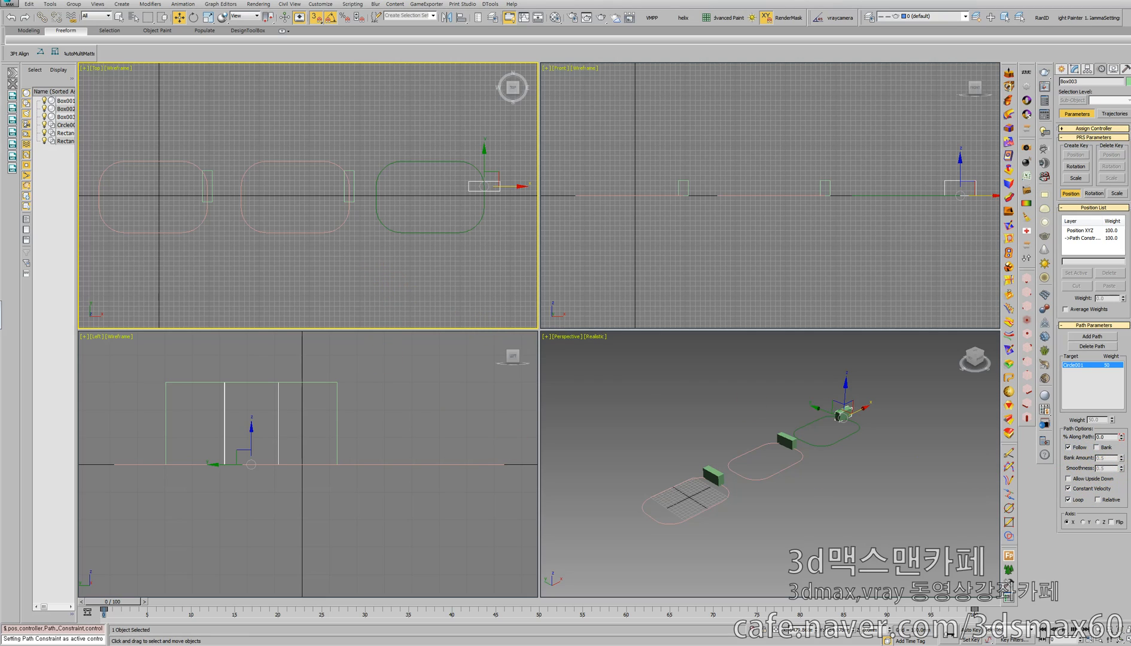
click(1082, 522)
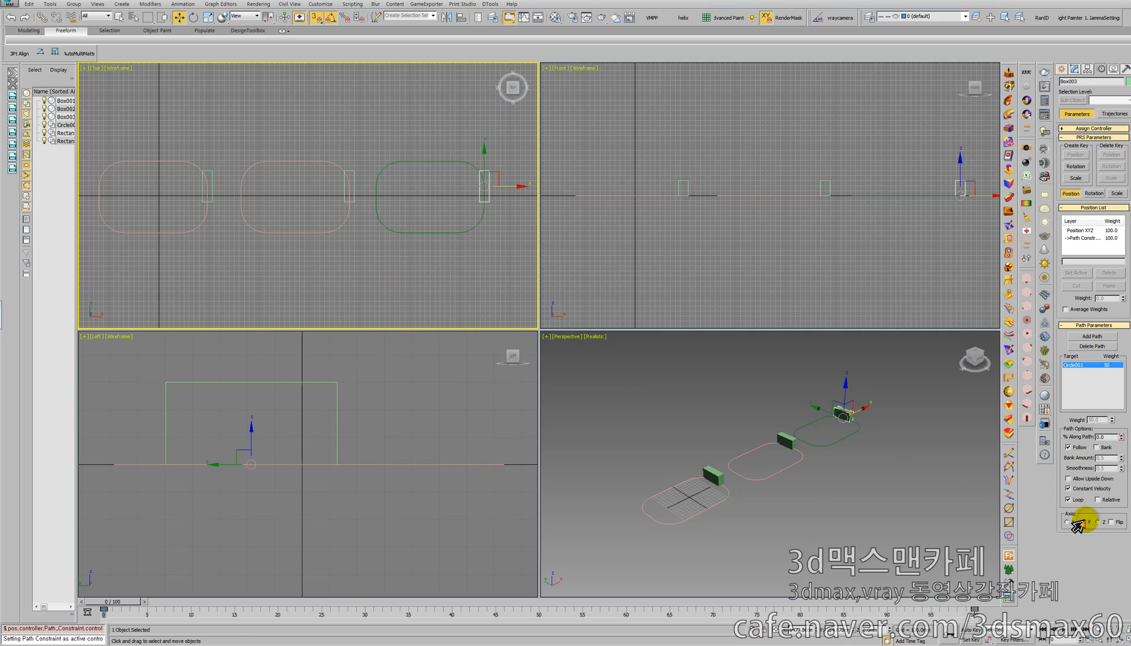
Play the animation in the Perspective view to compare how all three boxes travel their paths, and stop it.
right_click(668, 419)
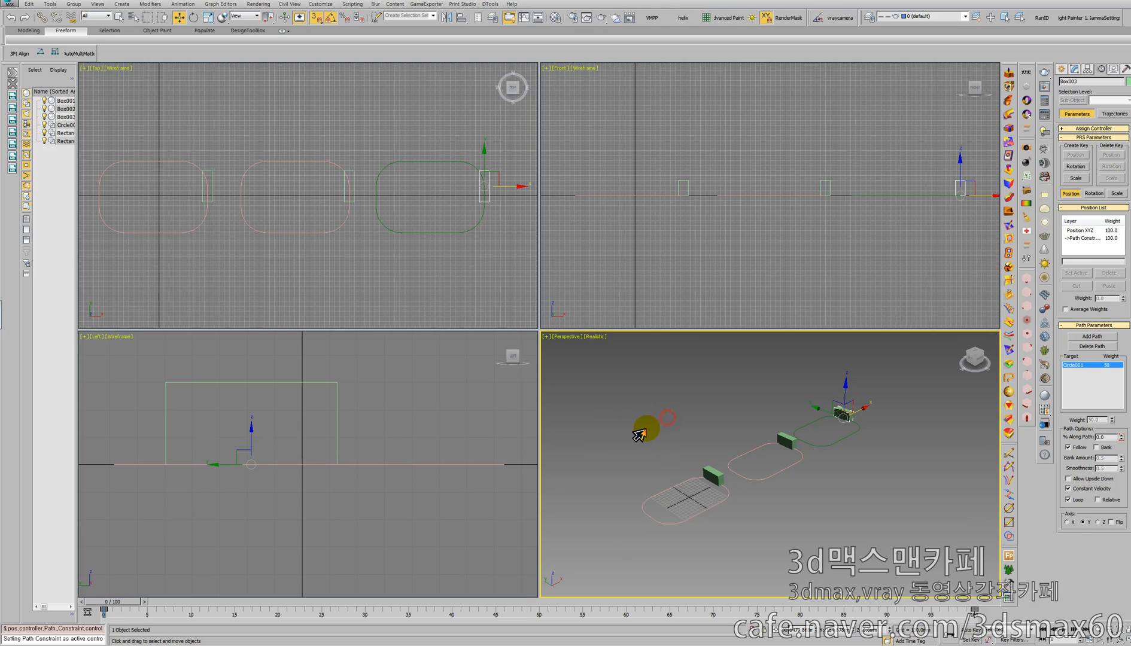
key(slash)
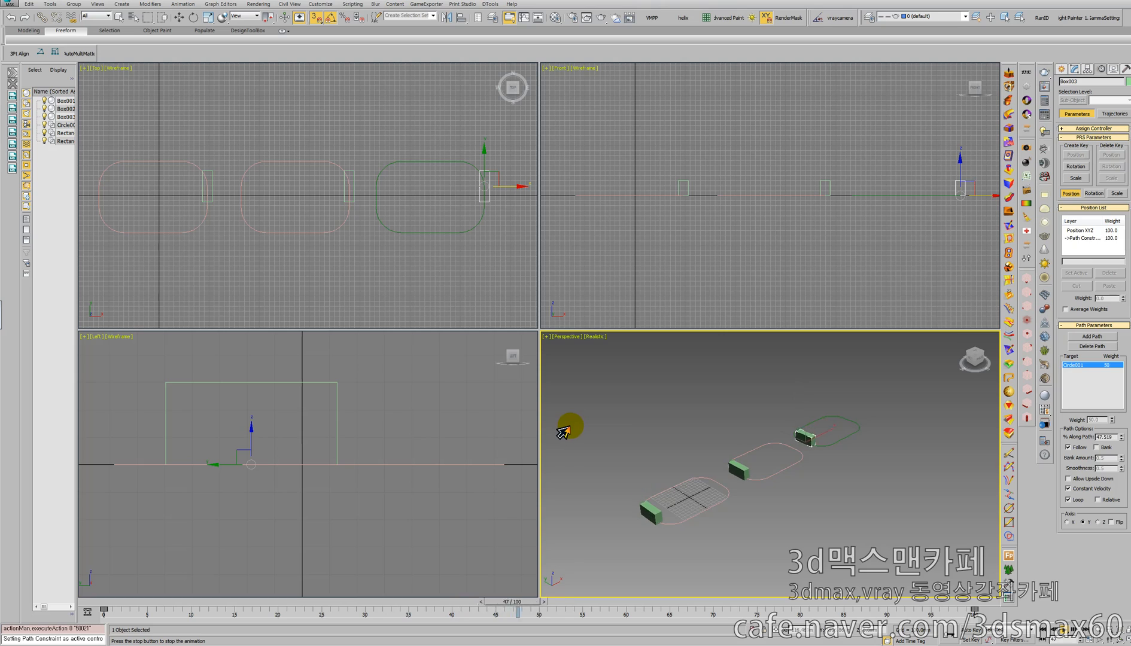
key(slash)
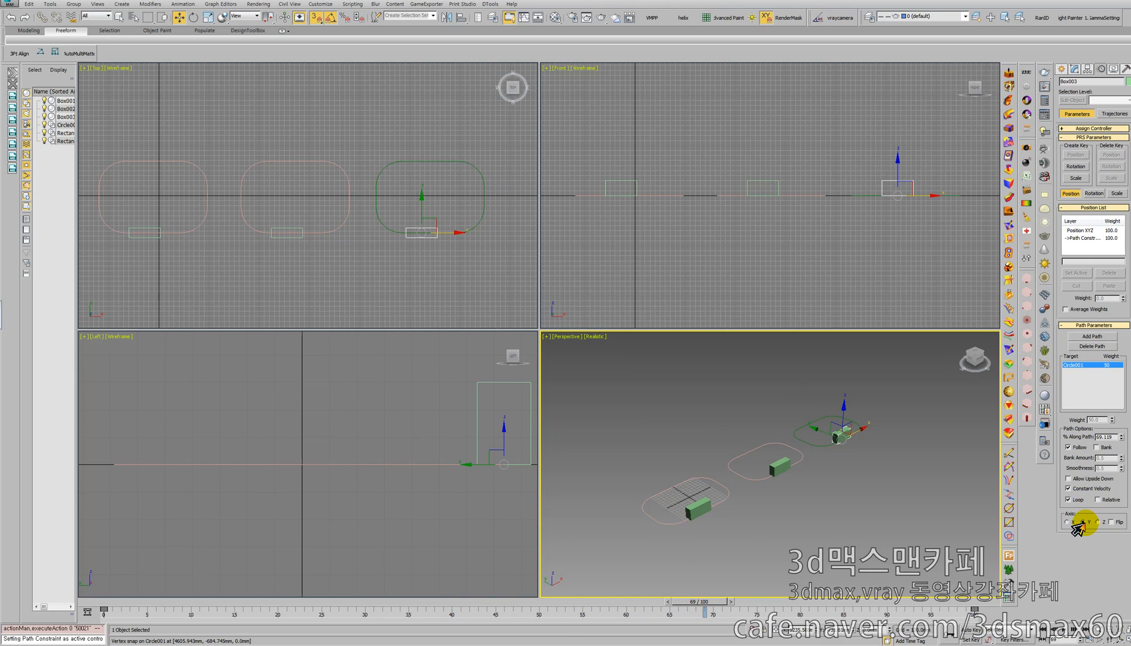
Set the Path Constraint's follow axis to X for the third, second and first boxes.
click(1066, 523)
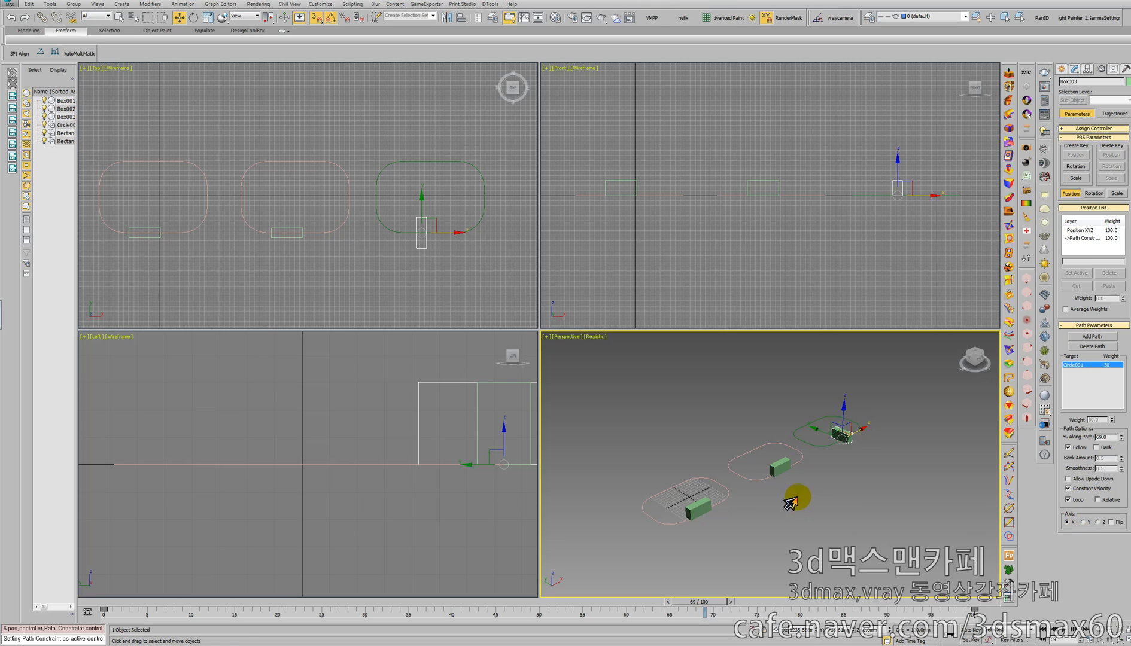
click(779, 468)
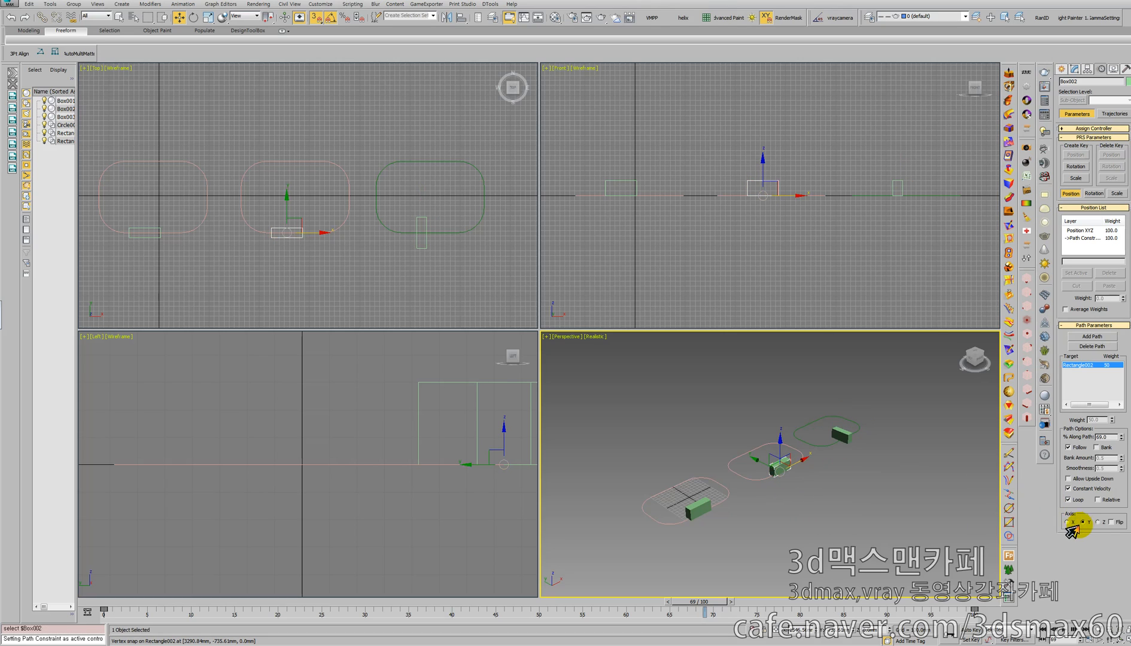
click(1066, 522)
click(696, 510)
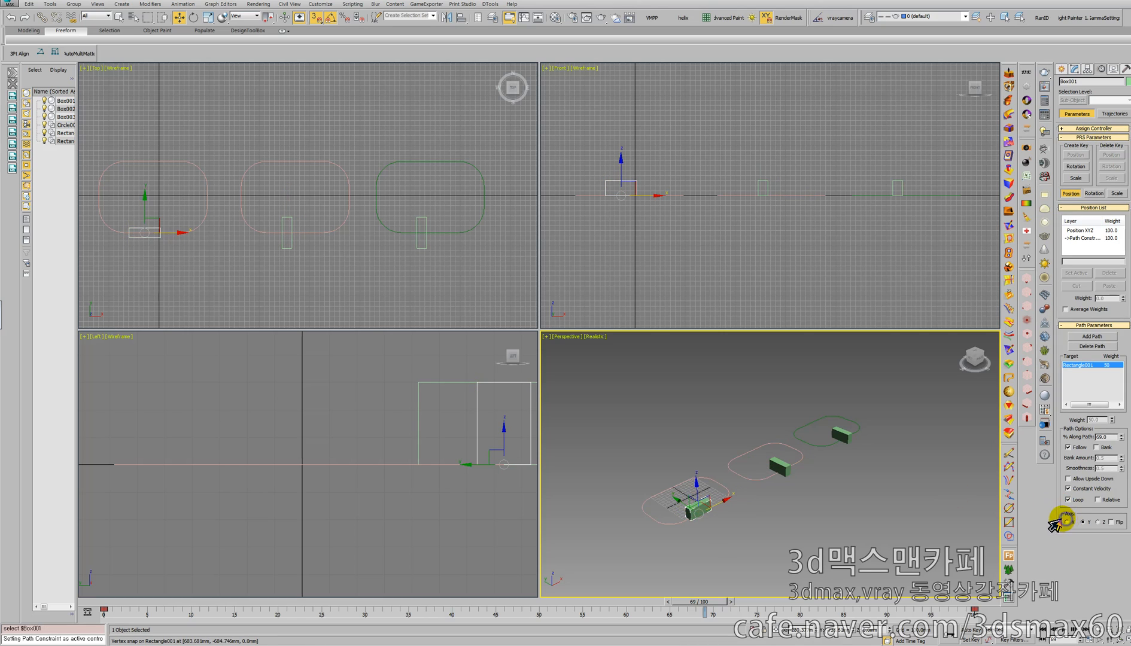
click(1066, 522)
Play the animation and examine the three boxes' movement with the X follow axis up close.
key(/)
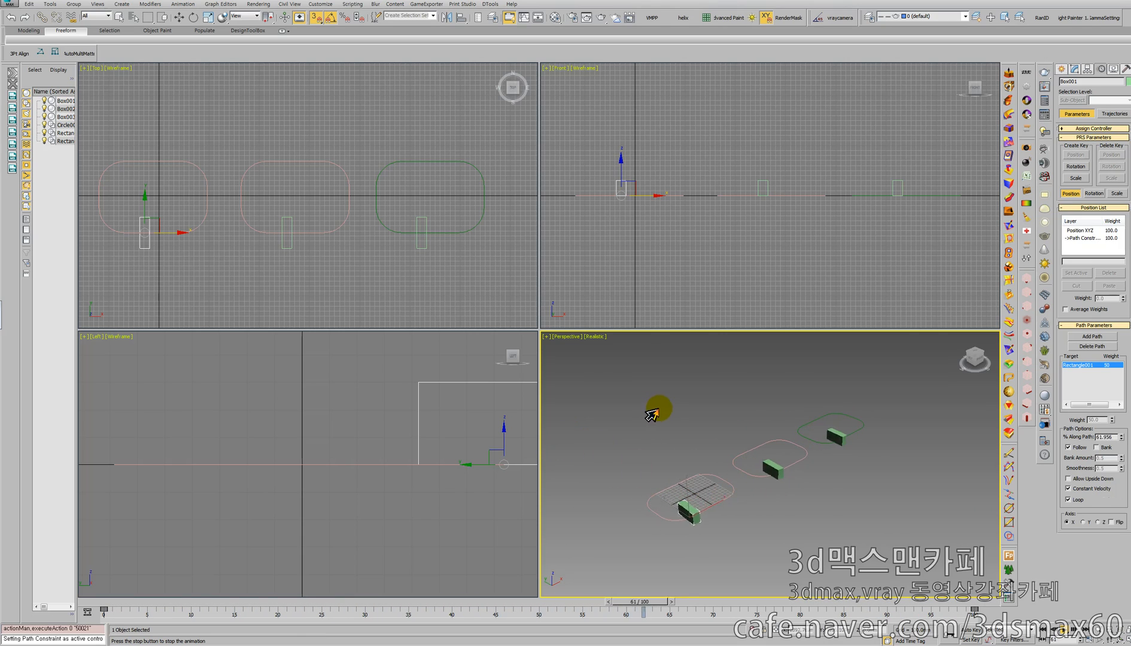
key(alt+z)
mouse_move(716, 427)
mouse_down()
mouse_move(730, 404)
mouse_move(721, 418)
mouse_up()
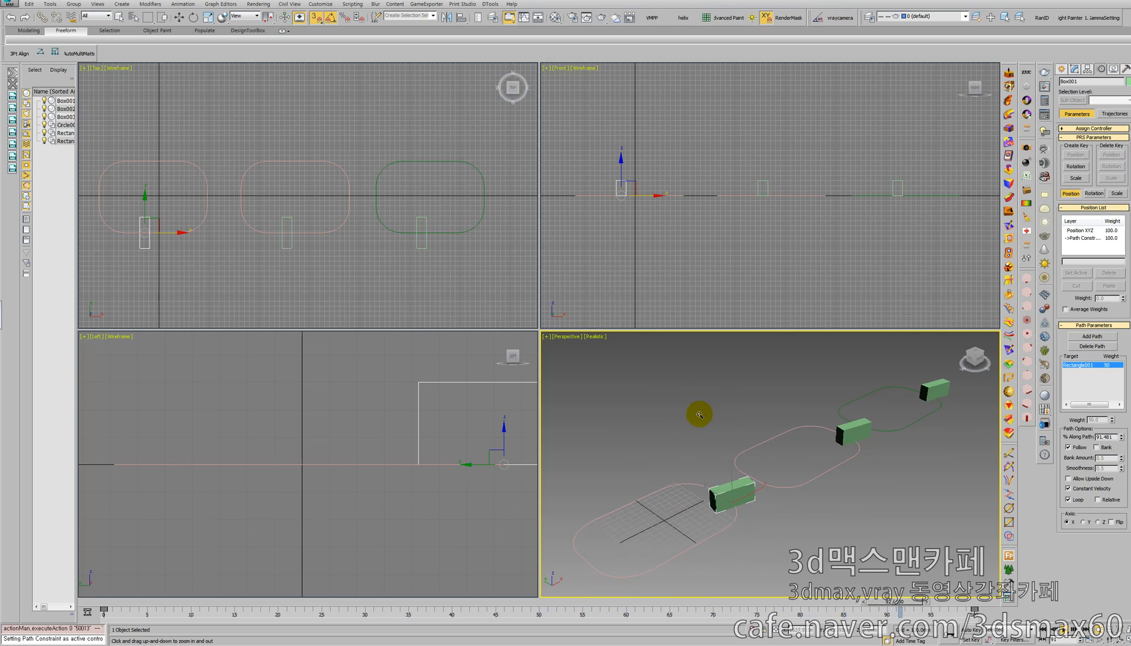
Start a new scene without saving, and draw a rectangle about 2326 by 1288 mm in the Front view with a 400 mm corner radius.
key(ctrl+n)
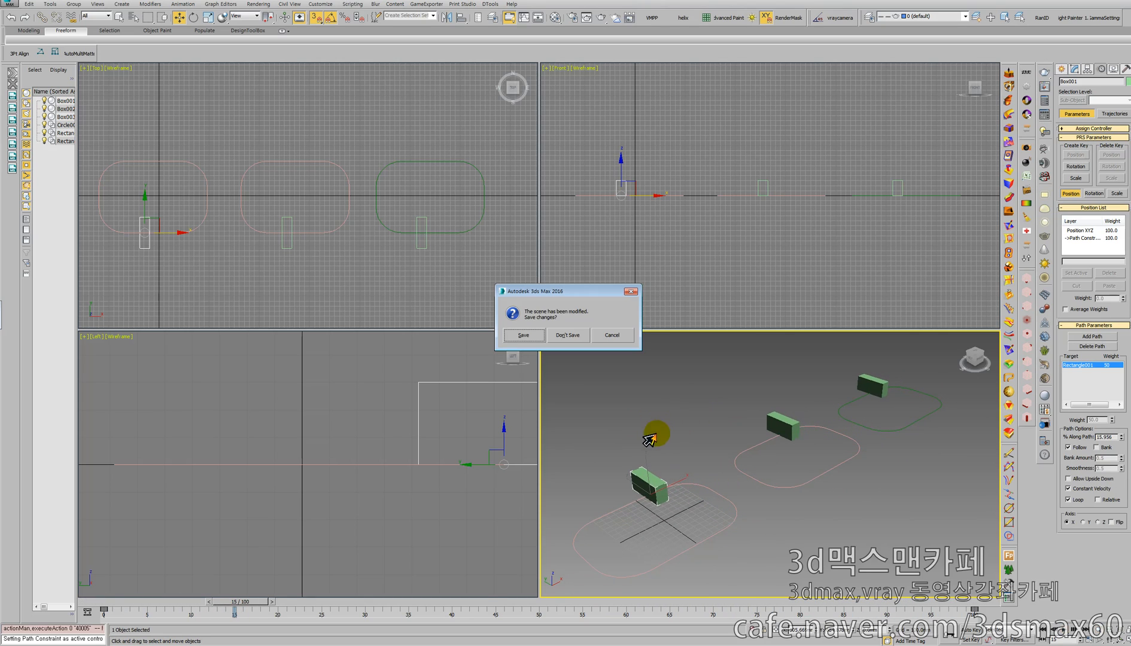
click(566, 336)
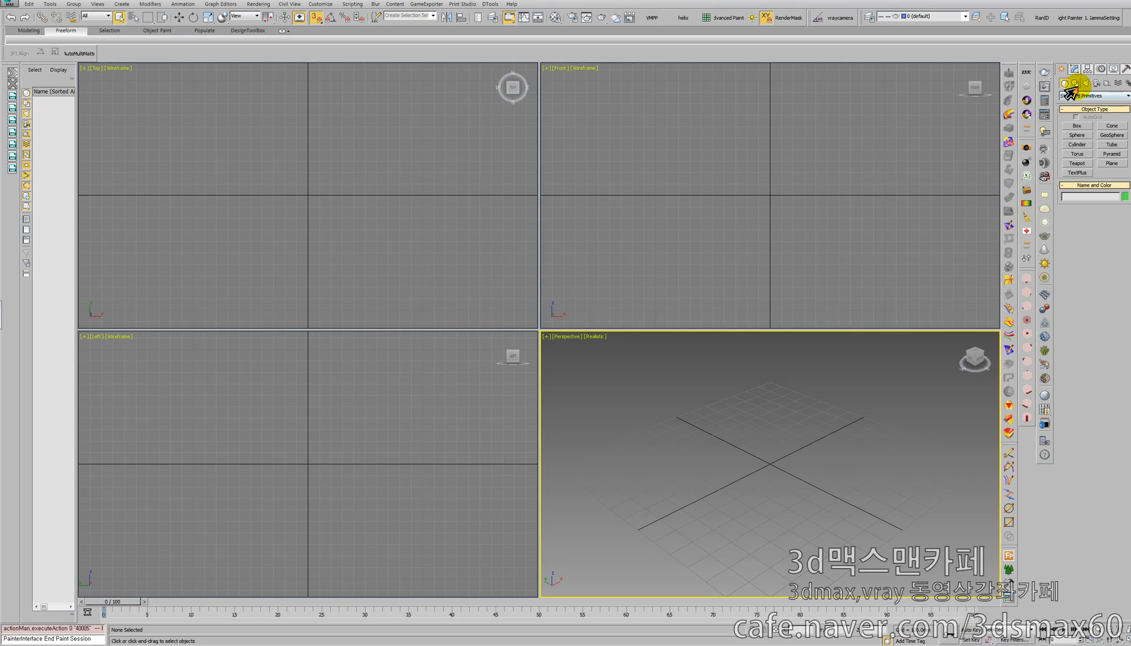
click(1074, 85)
click(1112, 133)
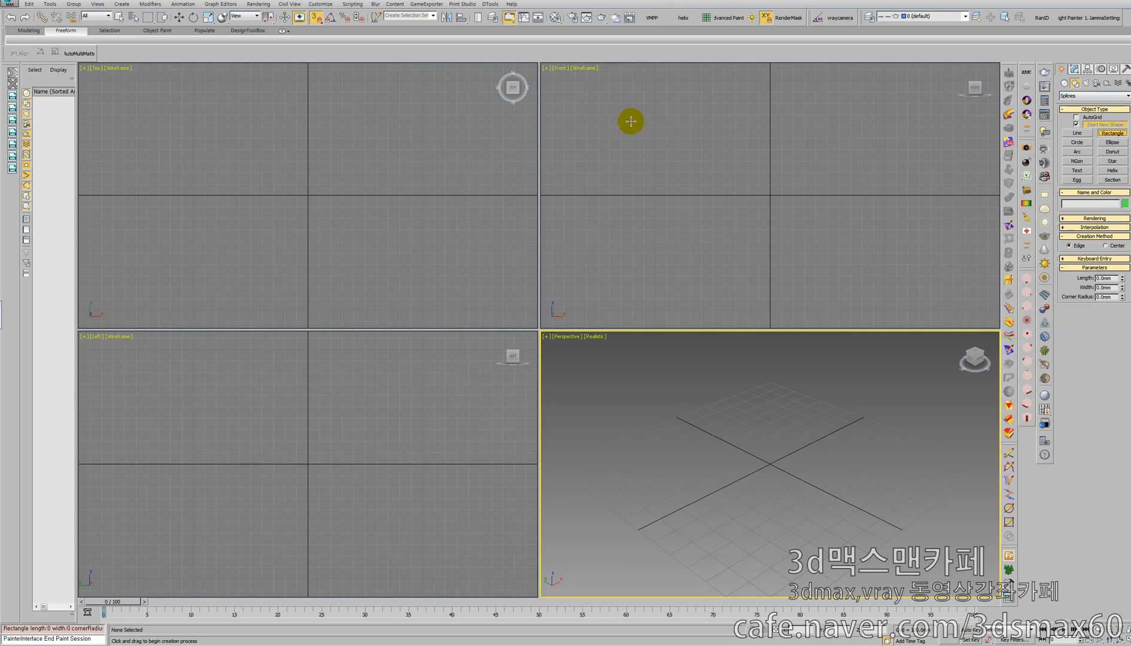
drag(631, 122, 900, 267)
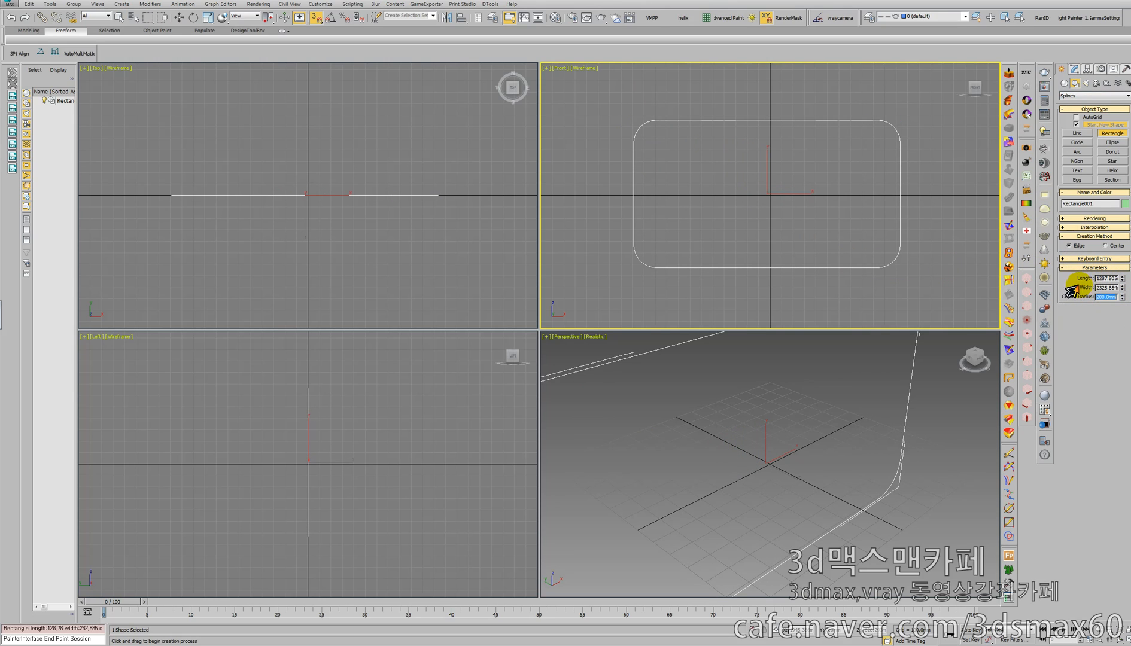
text(400)
key(Return)
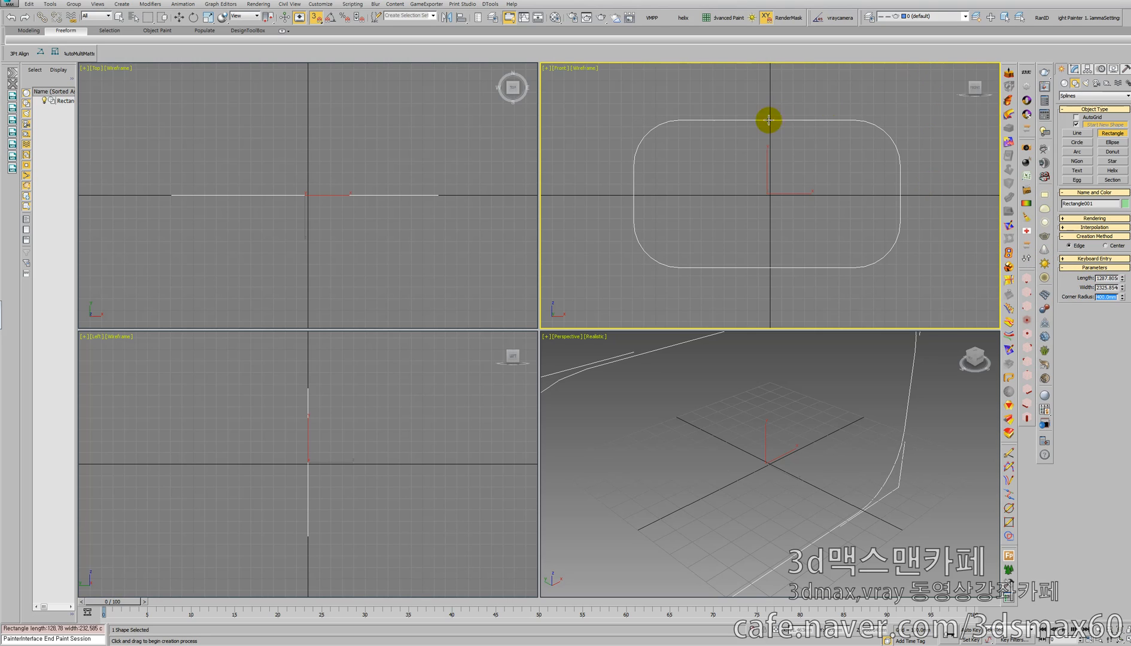
Create a box about 925 mm long, 144 mm wide and 300 mm high at the rectangle's left end in the Top view.
click(1064, 83)
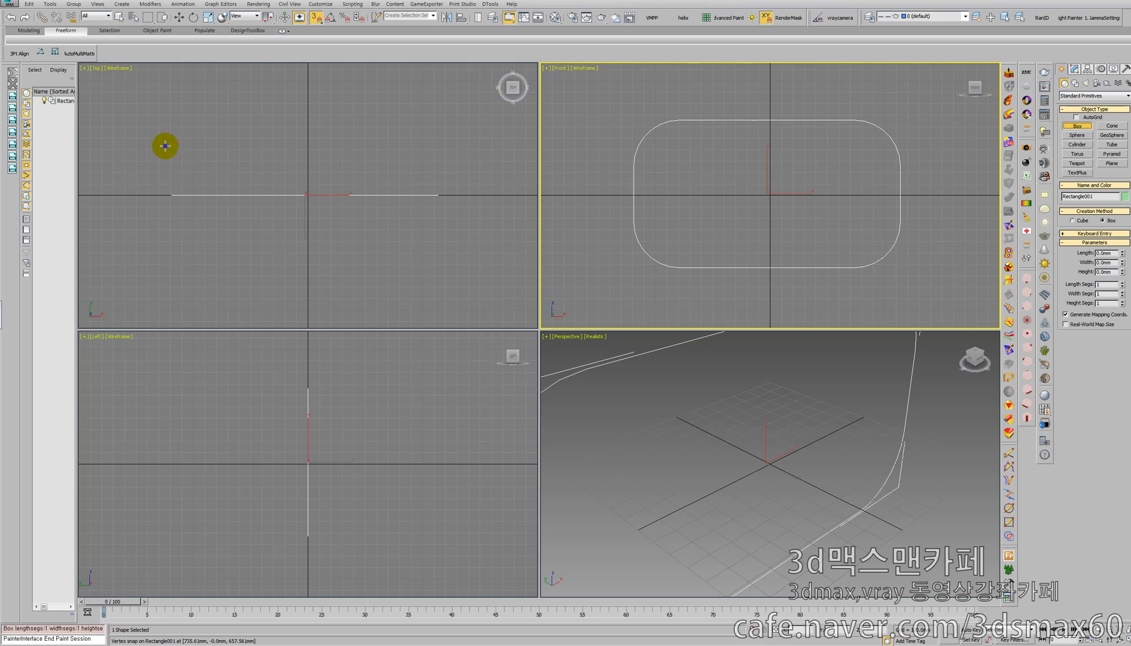
drag(165, 146, 181, 252)
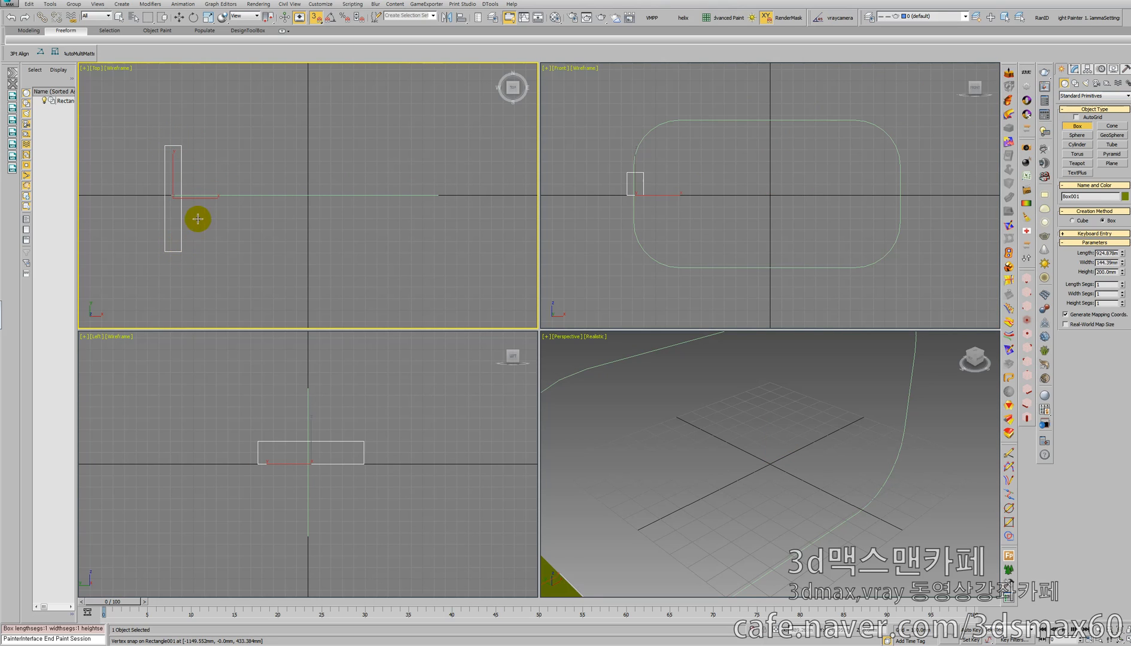
click(207, 215)
Copy the box and the rounded rectangle together once along the positive X axis, and clear the selection.
middle_drag(755, 239, 730, 239)
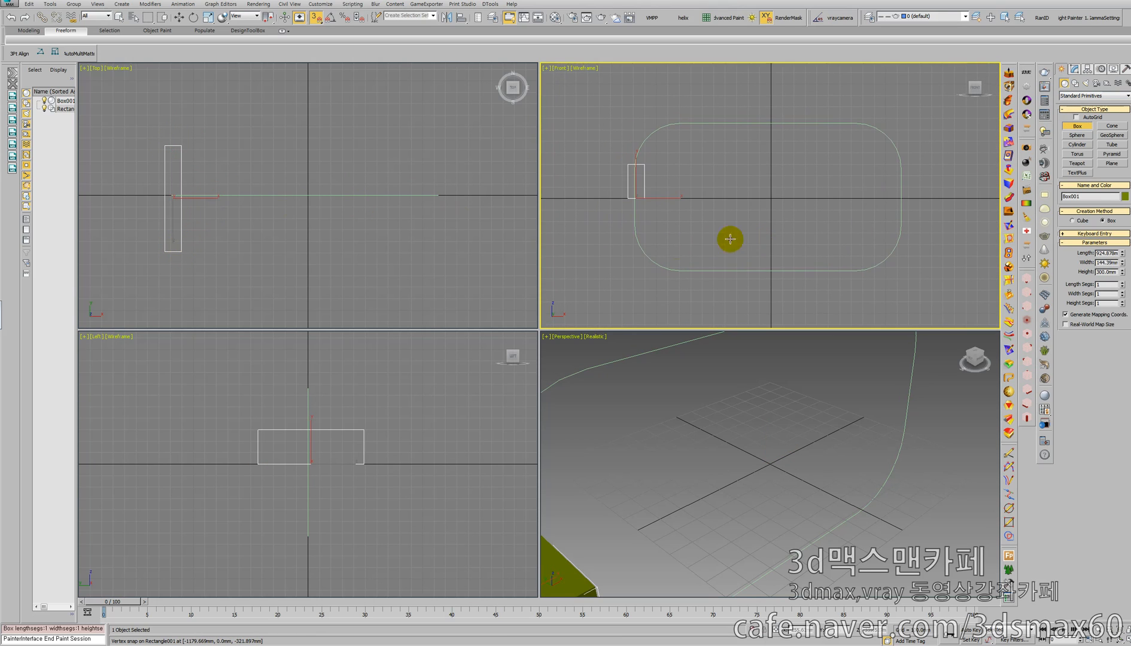
middle_drag(302, 202, 260, 192)
key(w)
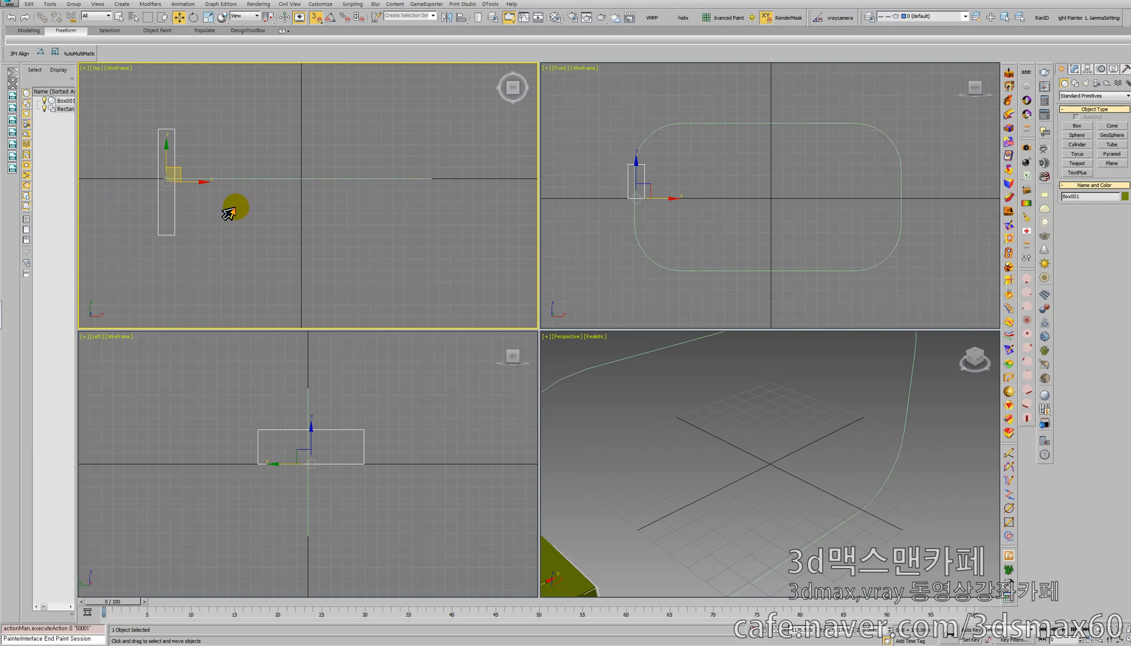
key(alt+z)
drag(254, 202, 270, 238)
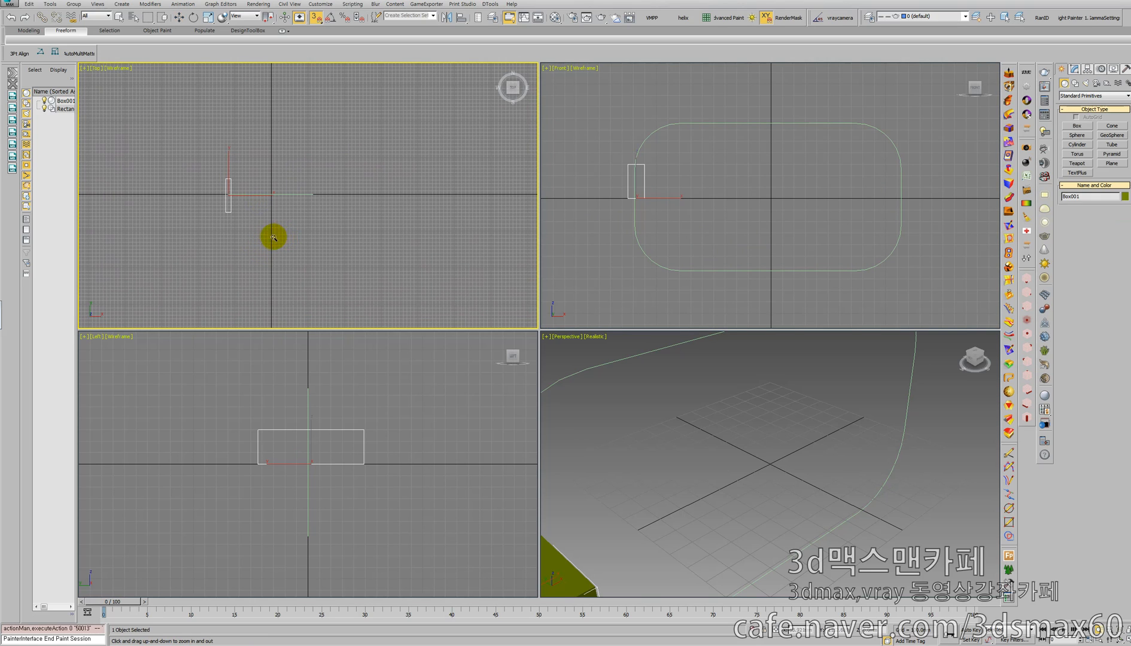
key(w)
drag(354, 245, 194, 152)
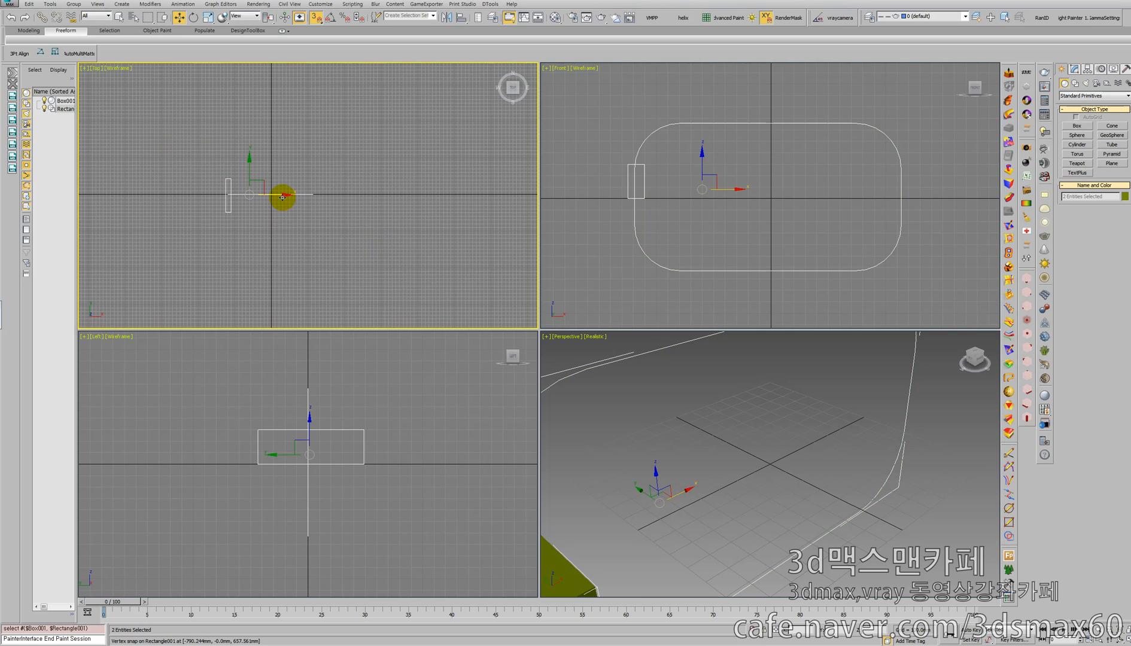
mouse_move(288, 195)
shift+mouse_down()
mouse_move(412, 194)
mouse_move(420, 209)
shift+mouse_up()
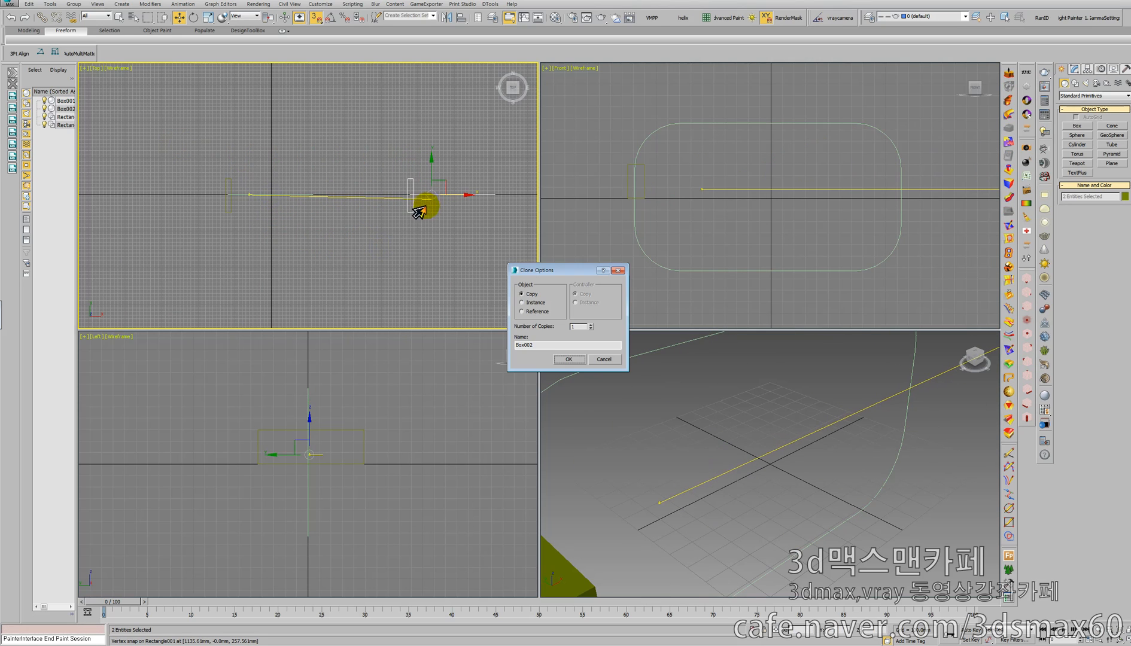
click(557, 359)
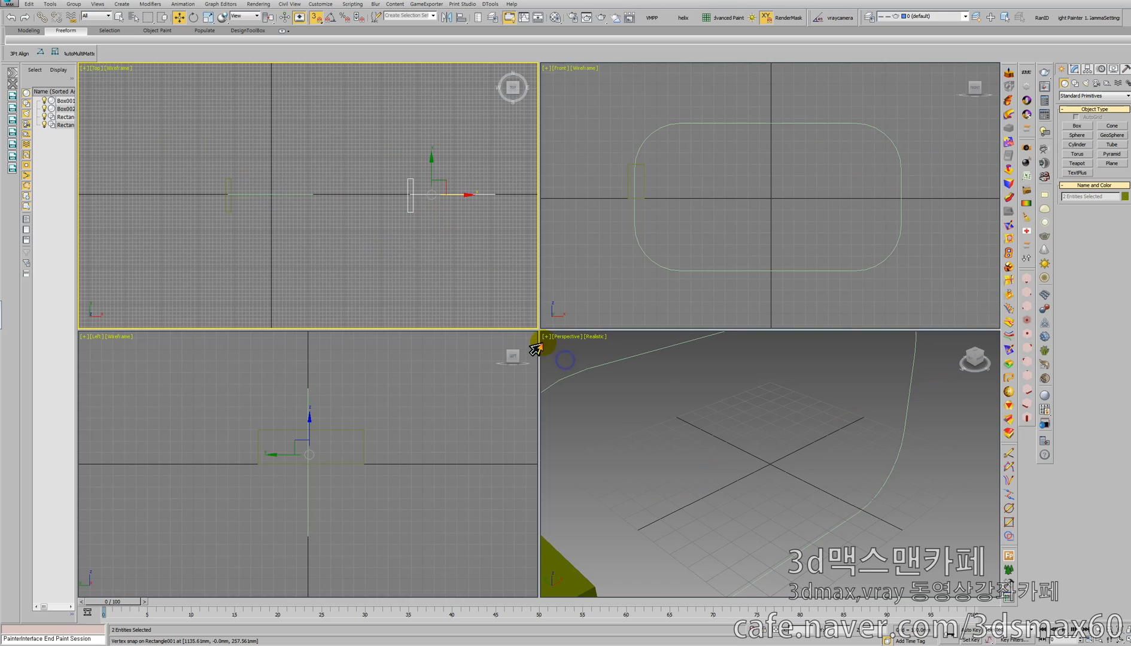
click(483, 260)
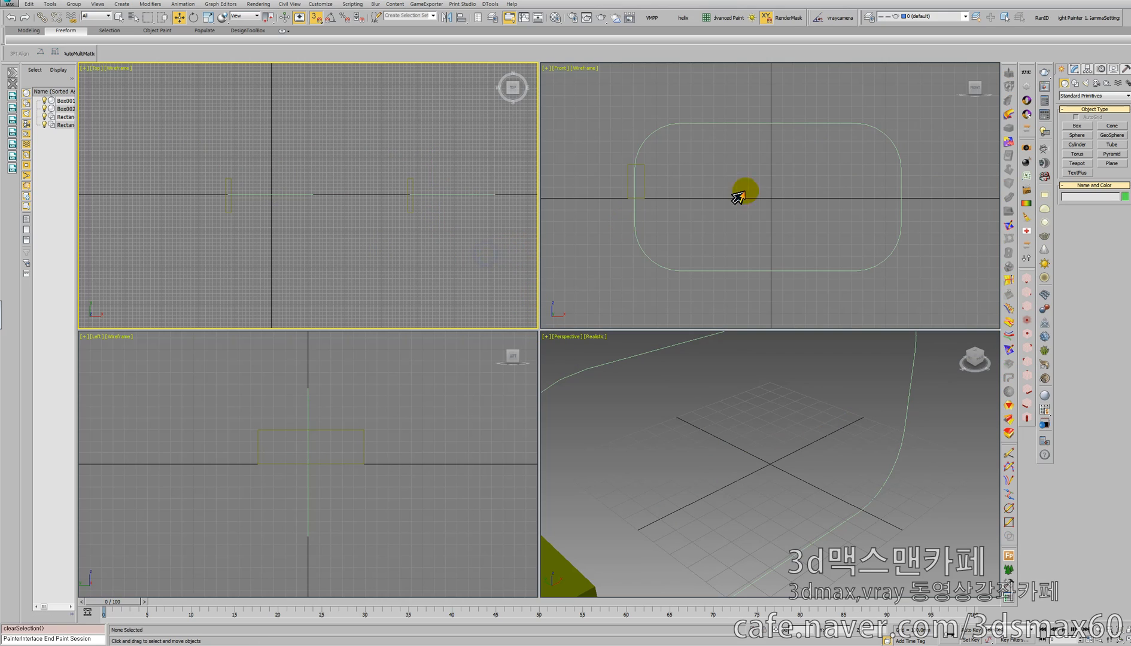
Draw a circle with a radius of about 879 mm around the copied rectangle's far end in the Top view.
click(1076, 83)
click(1077, 142)
drag(480, 193, 494, 214)
Align the circle center to center with the copied rectangle in the X, Y and Z positions.
key(alt+a)
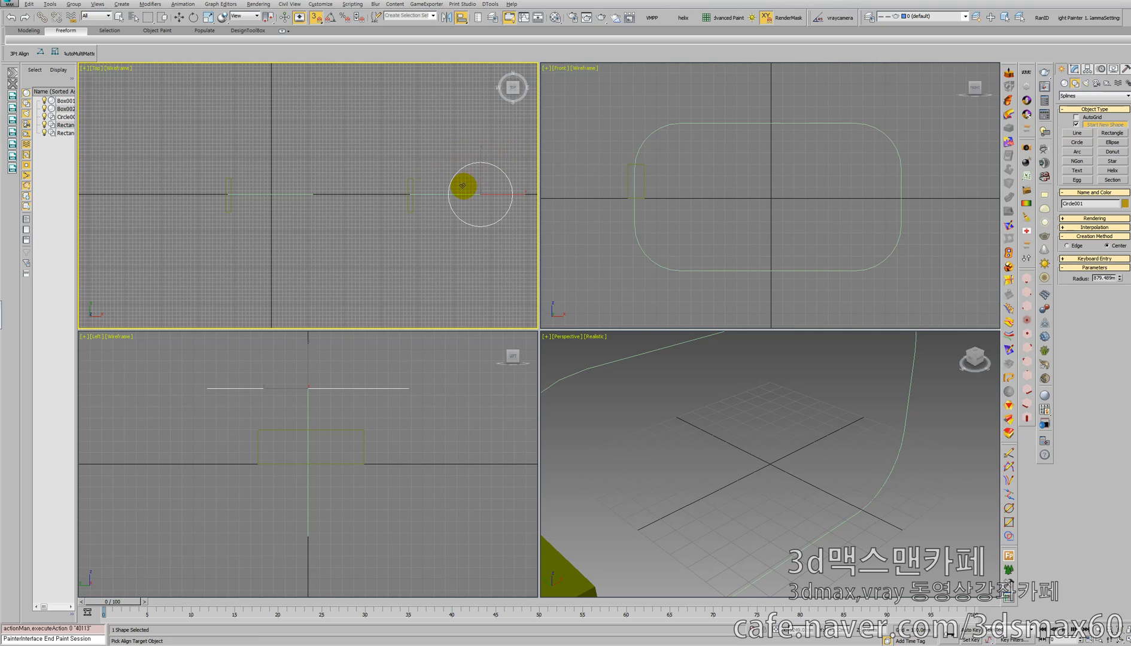
click(457, 195)
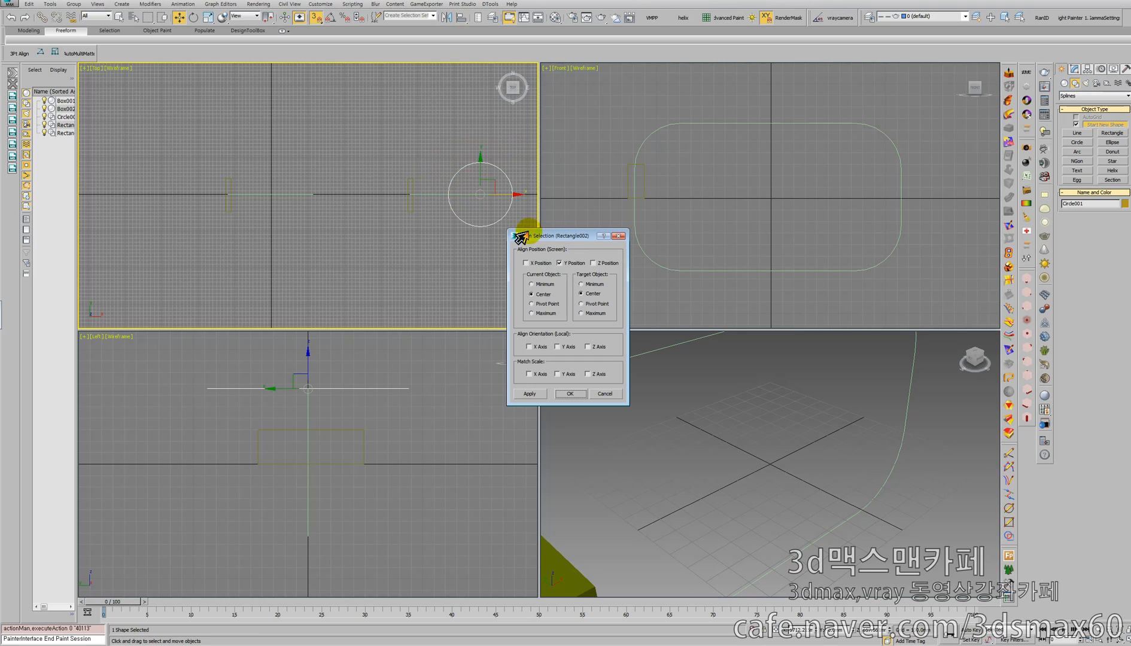
click(540, 263)
click(595, 263)
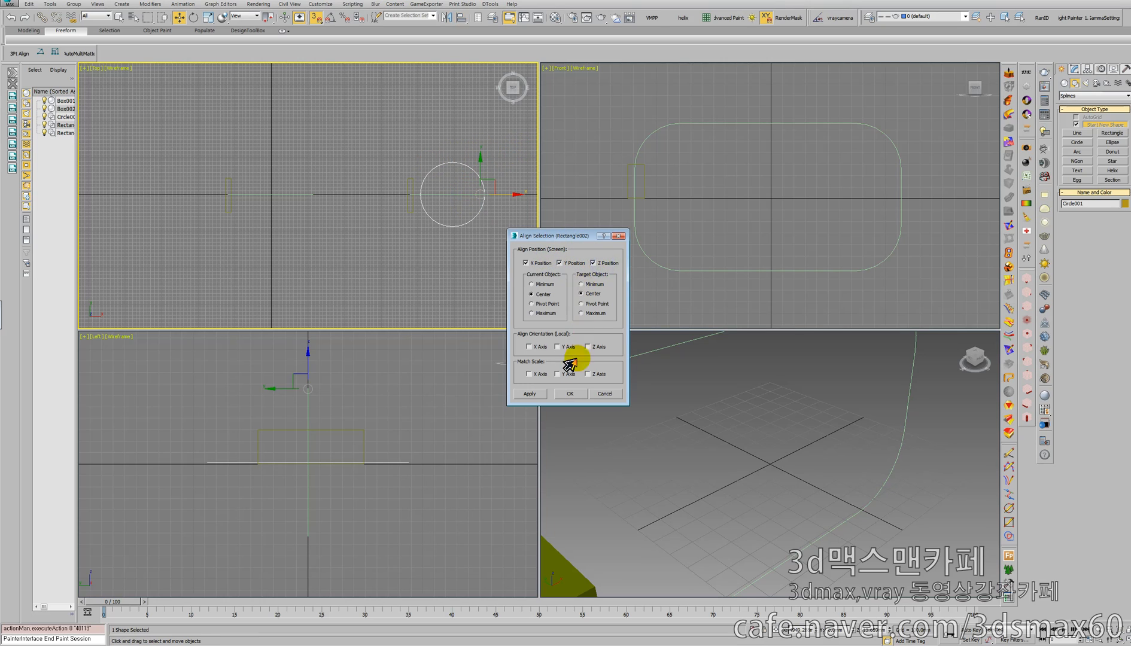
click(567, 390)
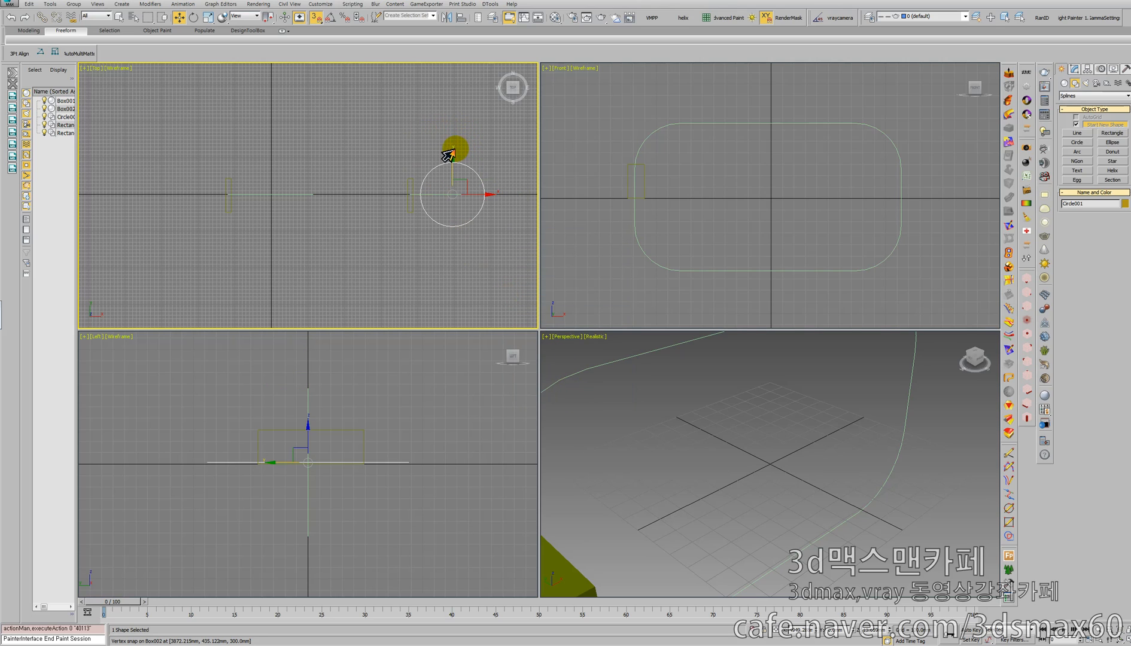
Convert the circle to an editable spline and attach the copied rounded rectangle to it.
key(alt+e)
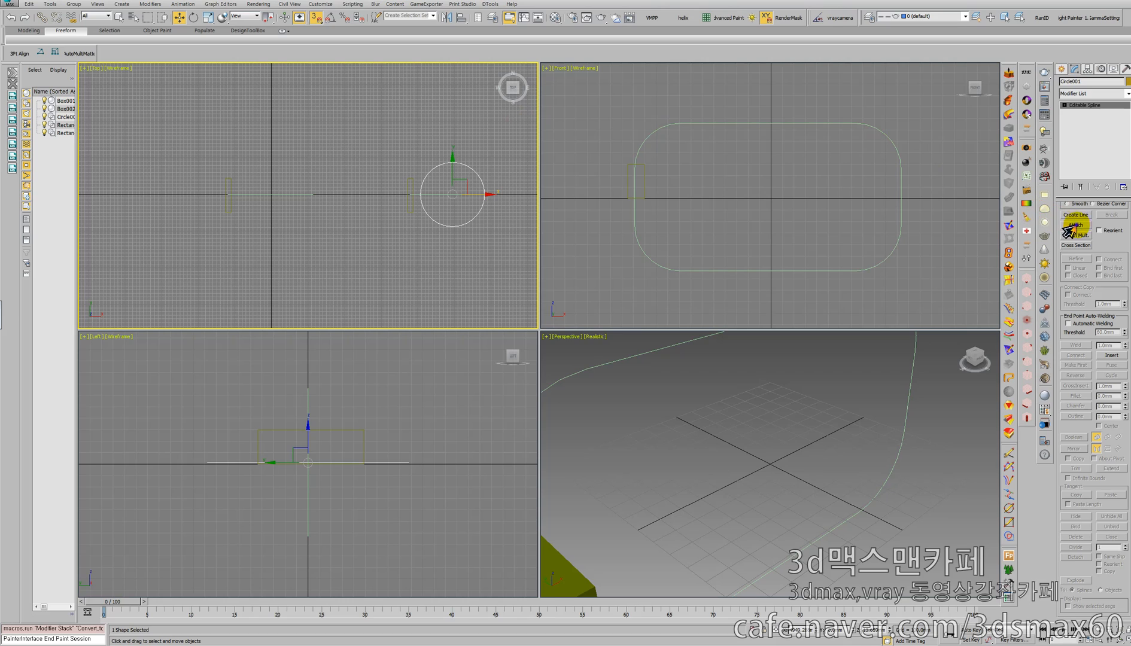
click(1074, 226)
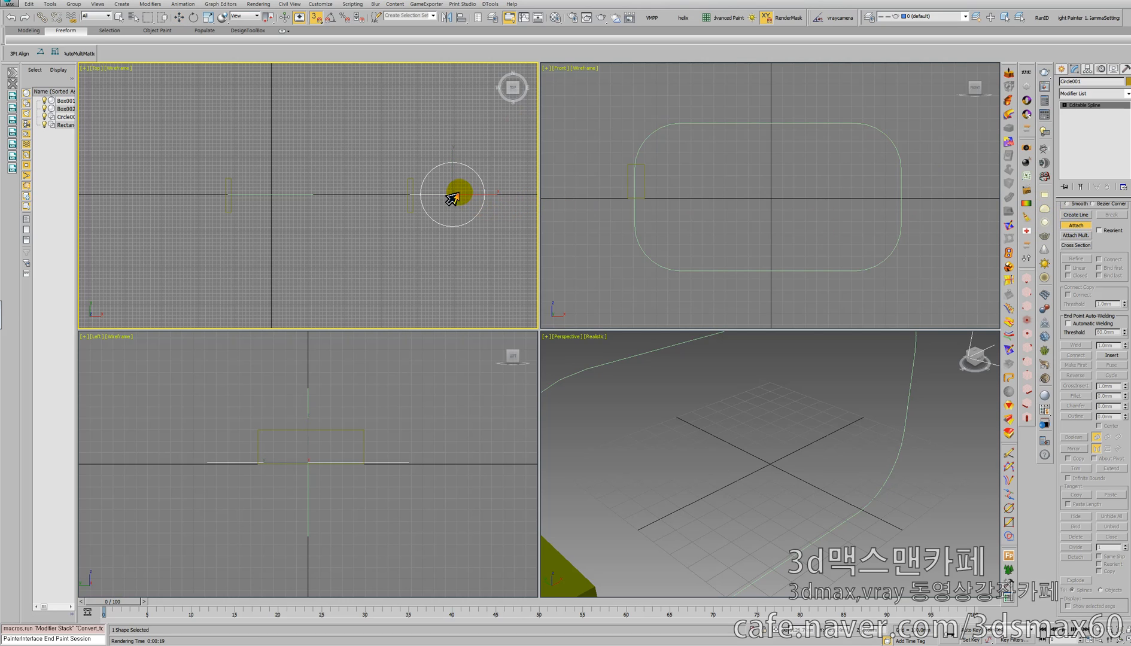
key(w)
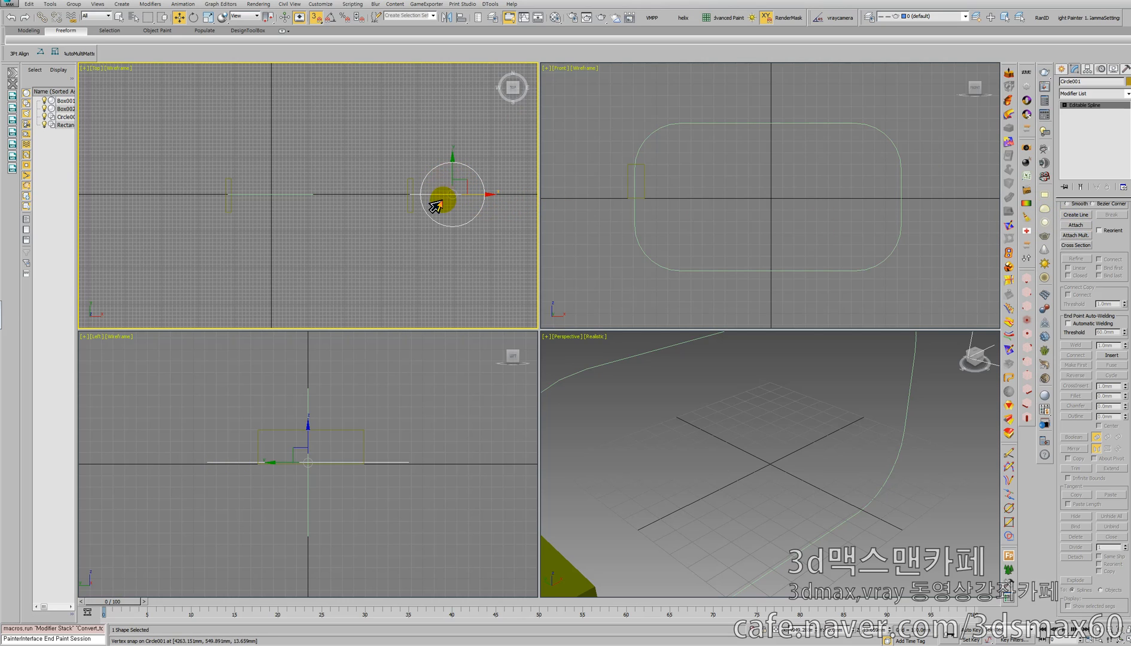
Delete the original circle spline from the combined shape, keeping only the rounded rectangle spline.
key(3)
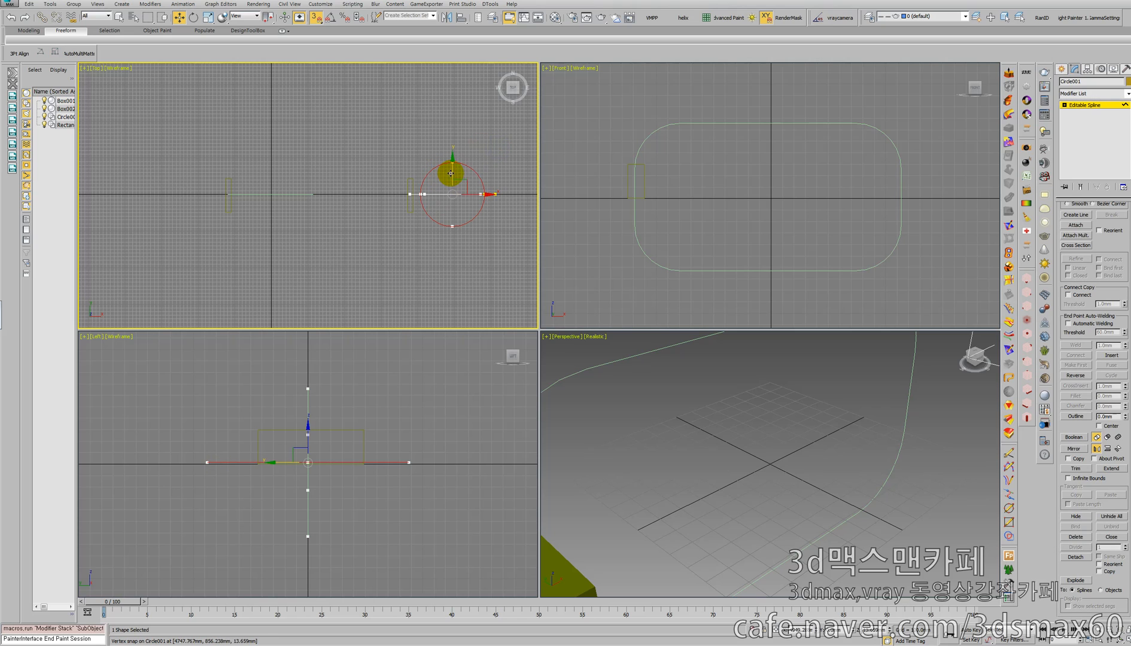
key(Delete)
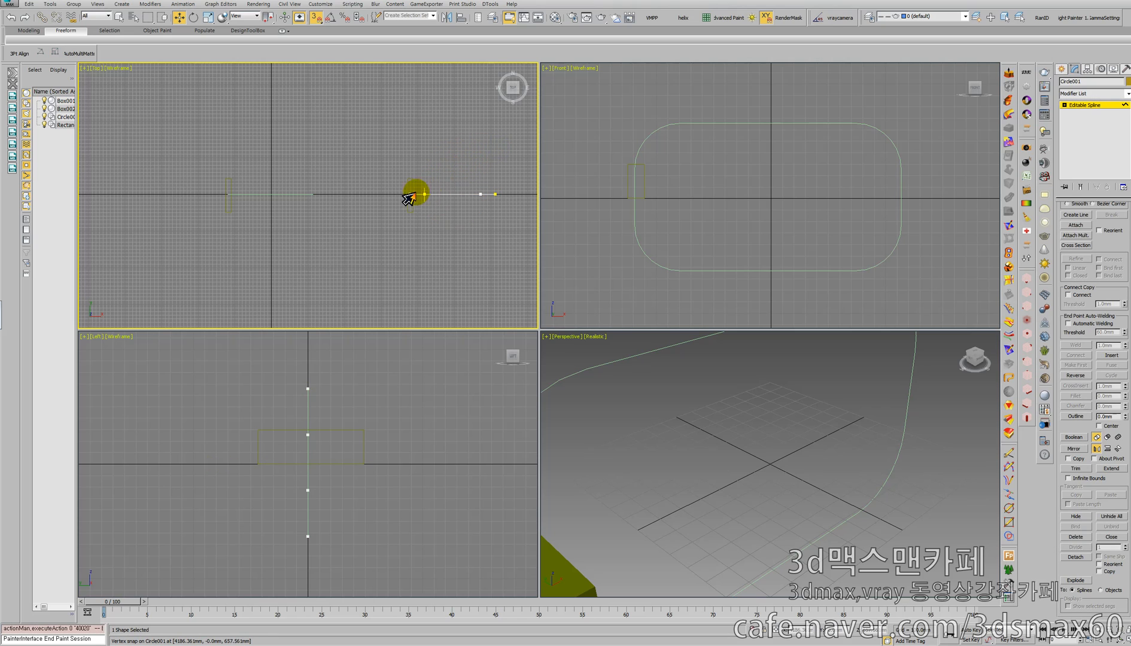
click(1071, 105)
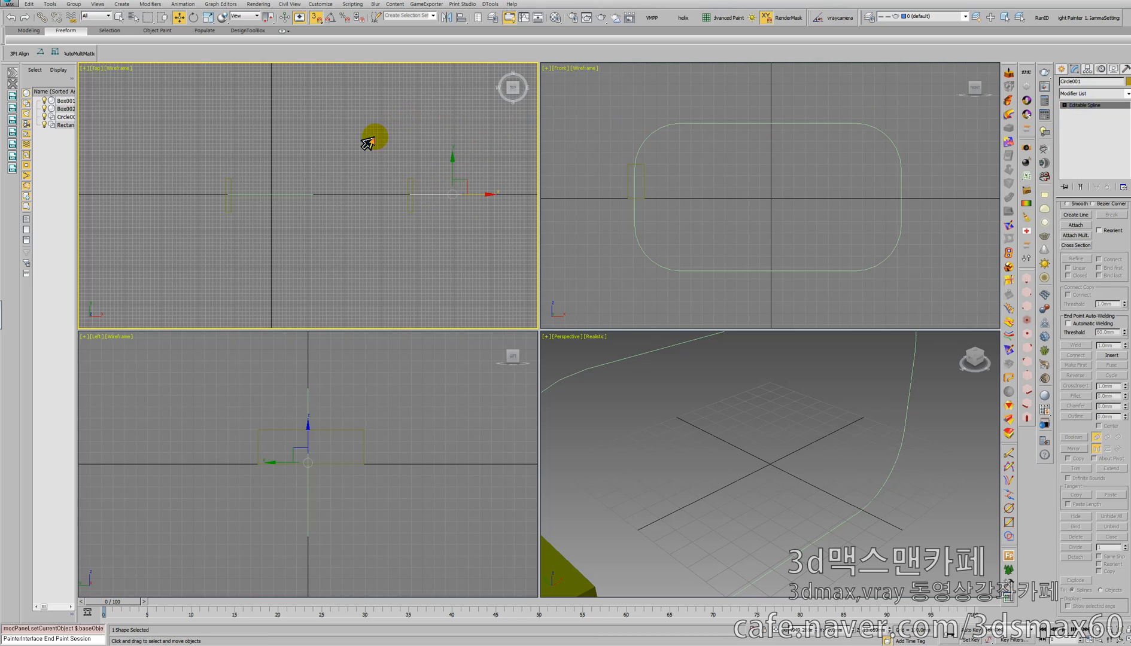
Hide the grids and constrain the first box to the original rounded rectangle with a Path Constraint, with Follow enabled.
click(228, 179)
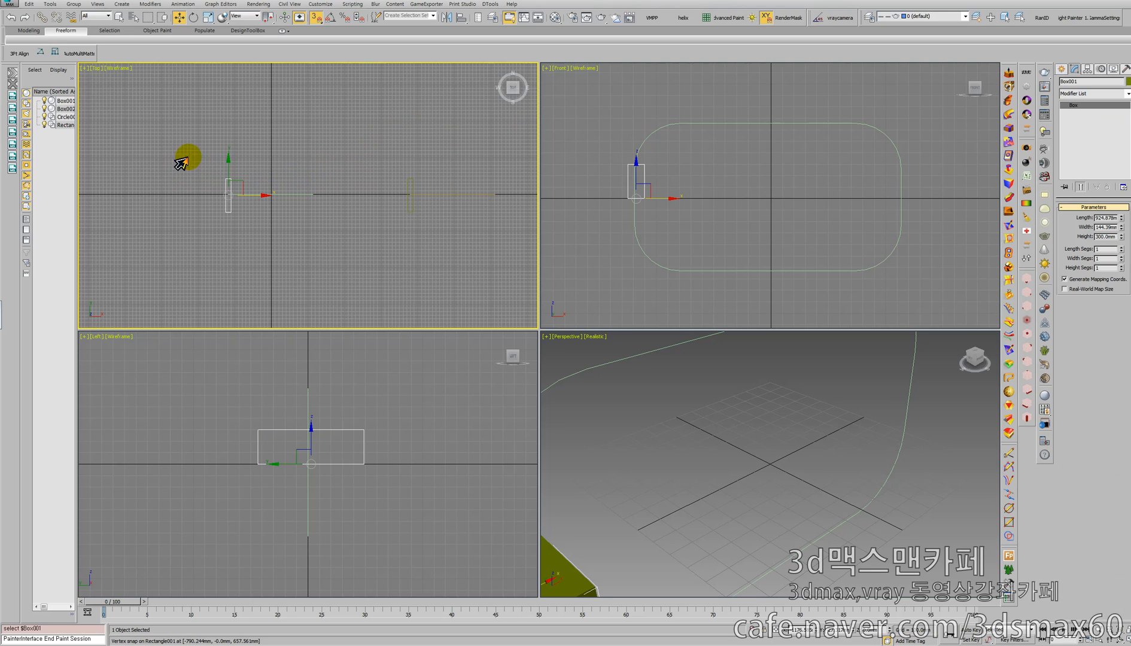
key(f)
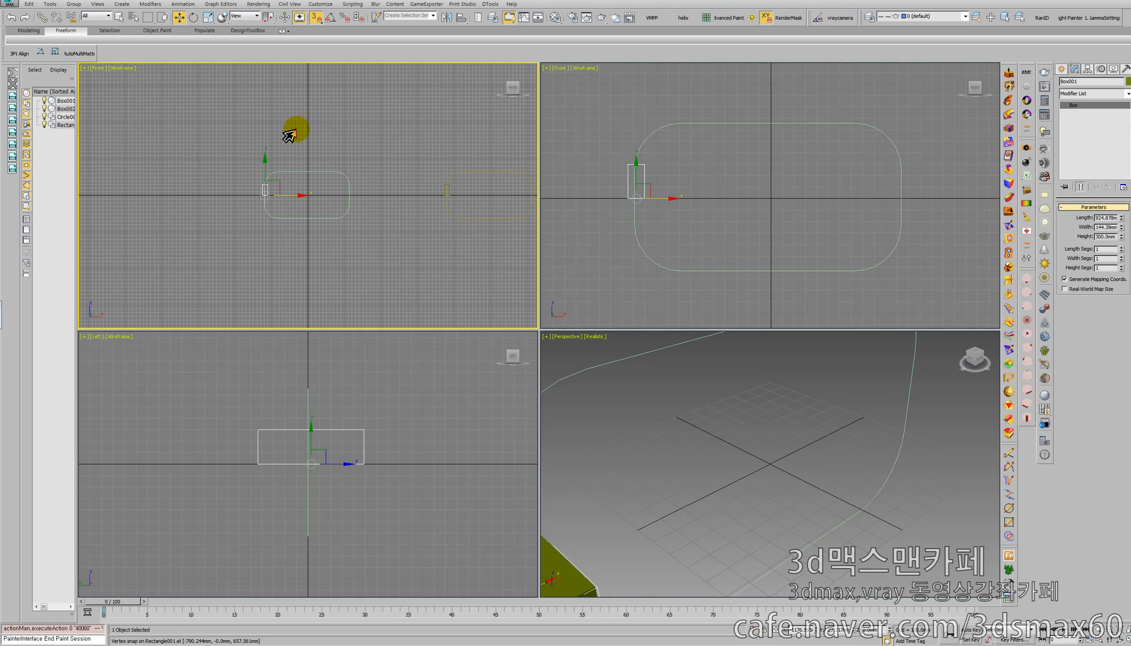
key(g)
middle_drag(336, 153, 282, 153)
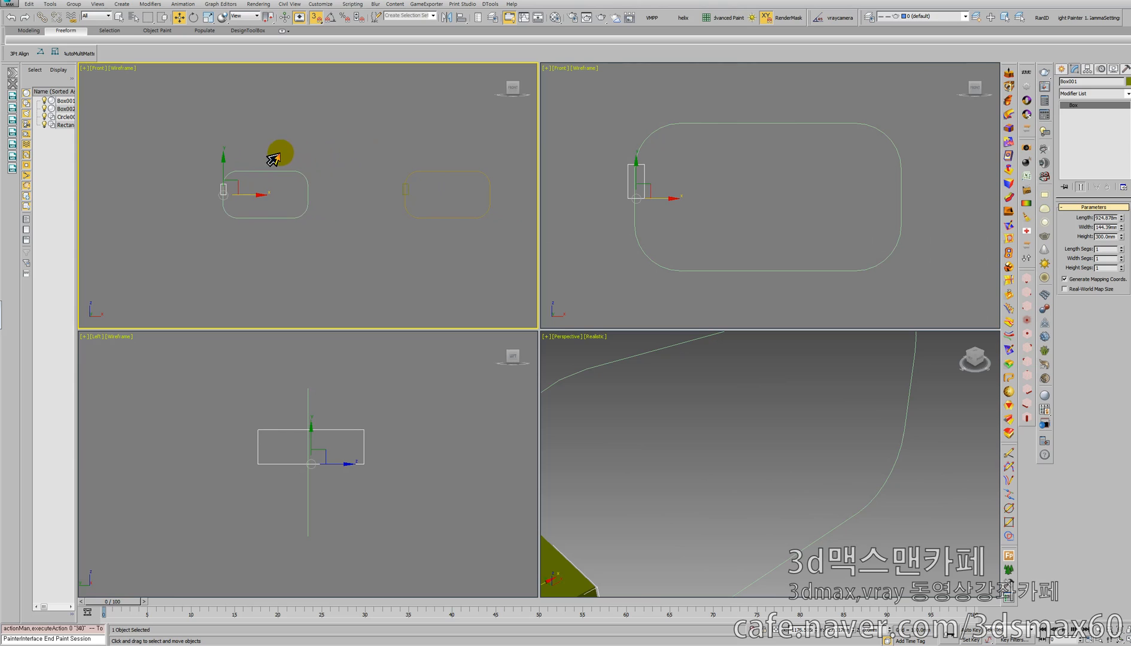
key(t)
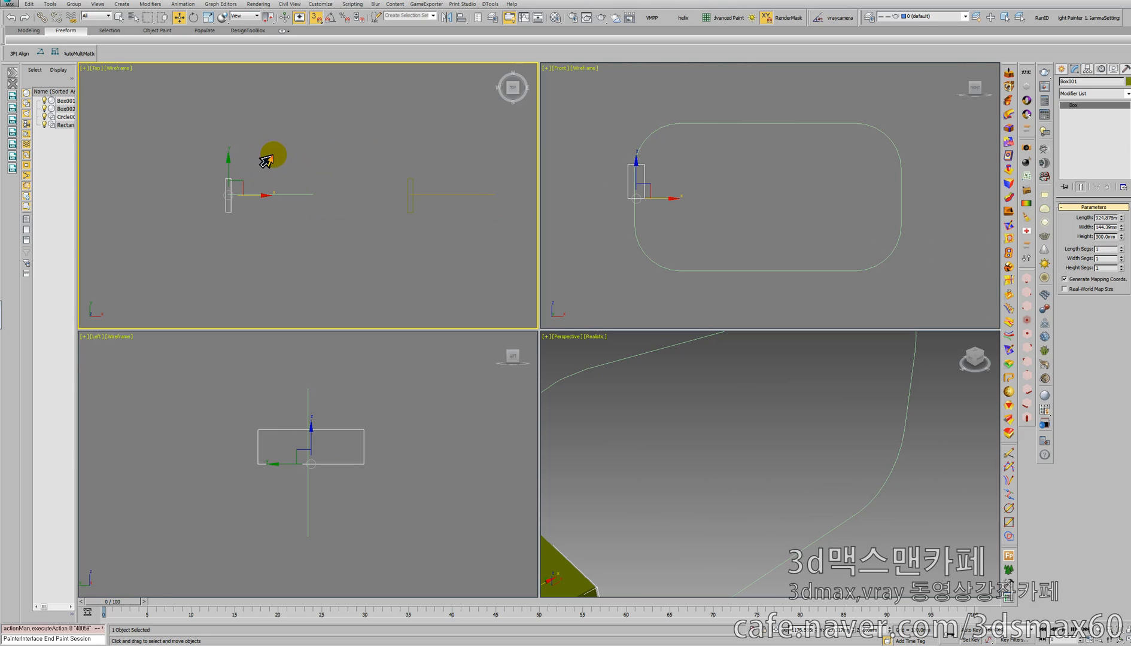
click(174, 5)
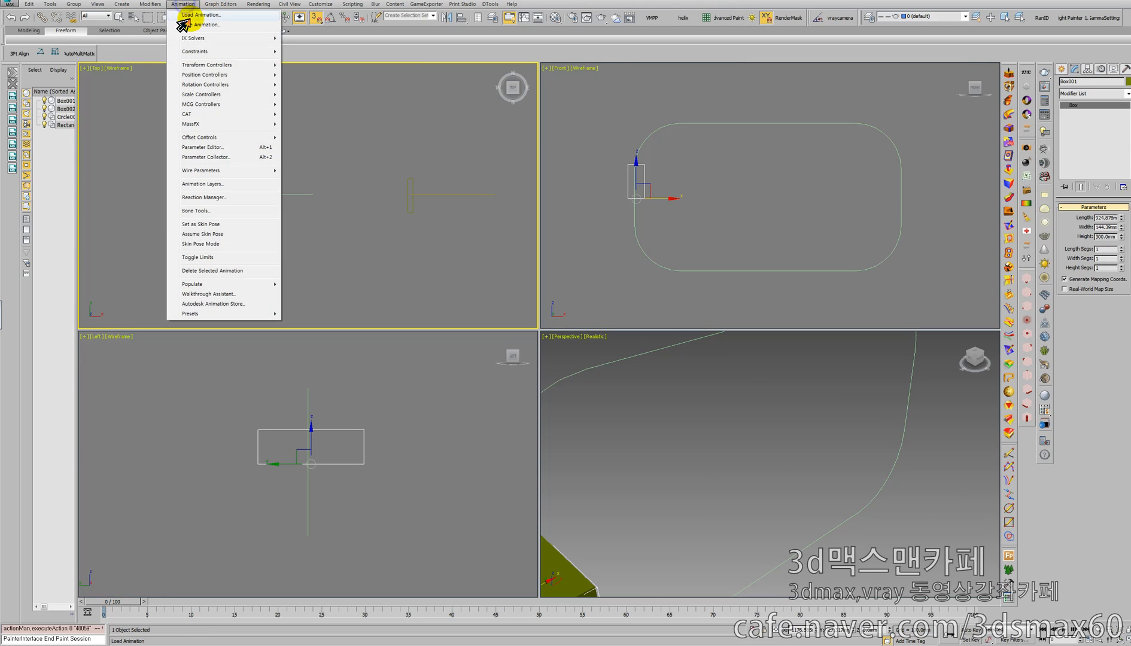
mouse_move(191, 52)
click(113, 74)
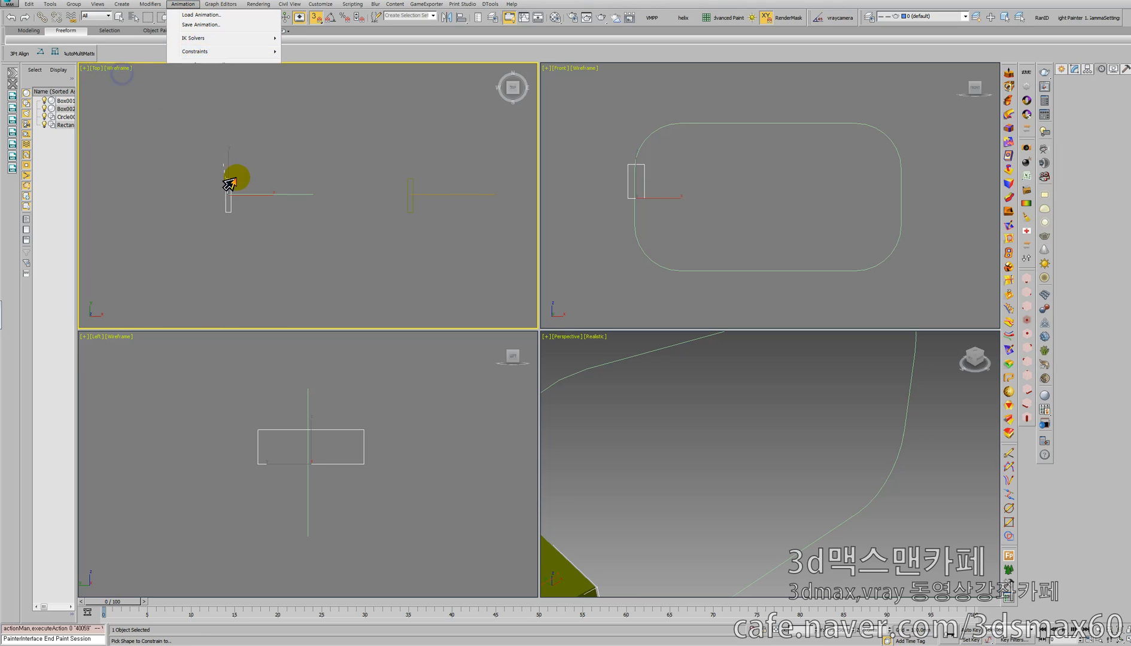
click(262, 195)
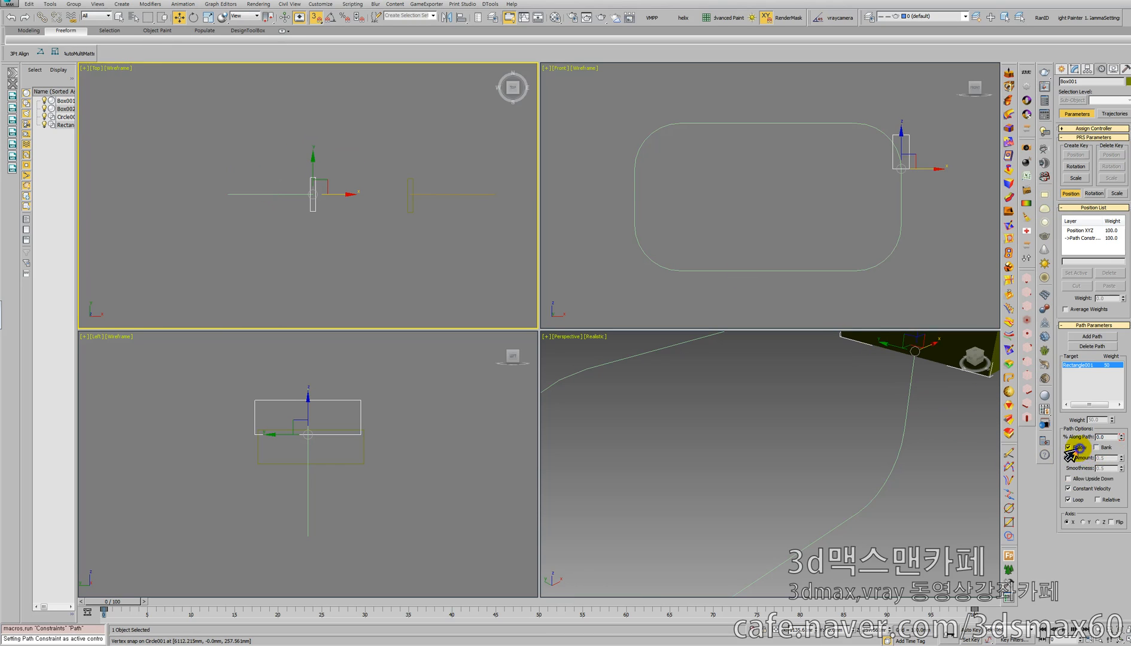
click(1074, 448)
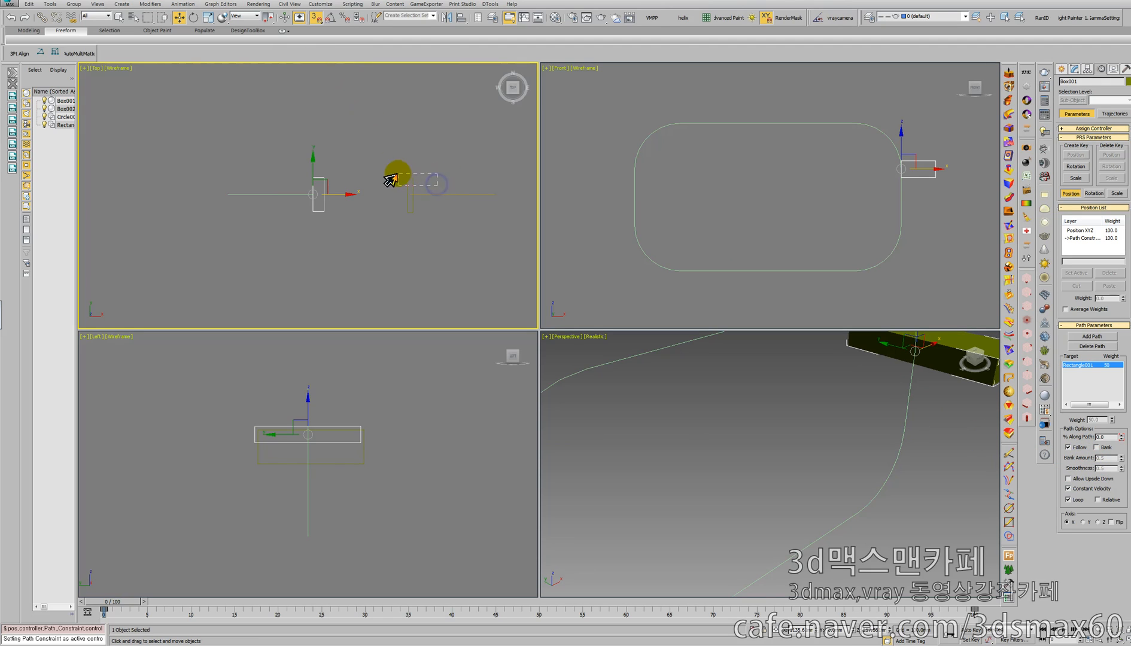
Constrain the copied box to the rounded rectangle attached to the circle with a Path Constraint, with Follow enabled.
drag(437, 185, 395, 175)
click(182, 4)
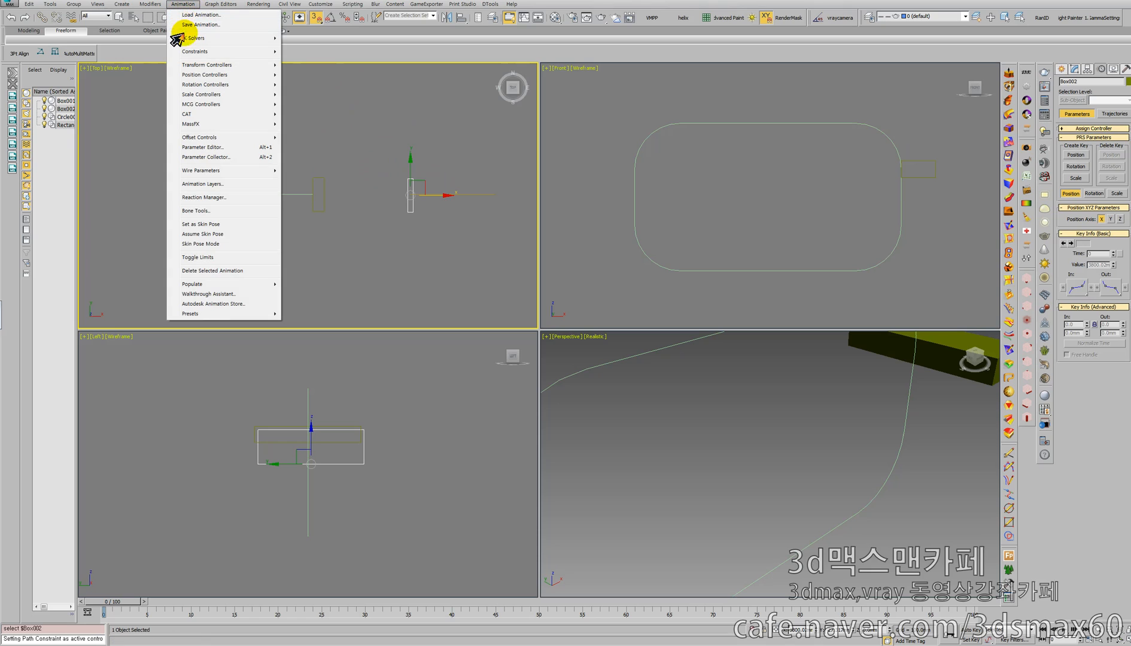
click(185, 51)
click(110, 74)
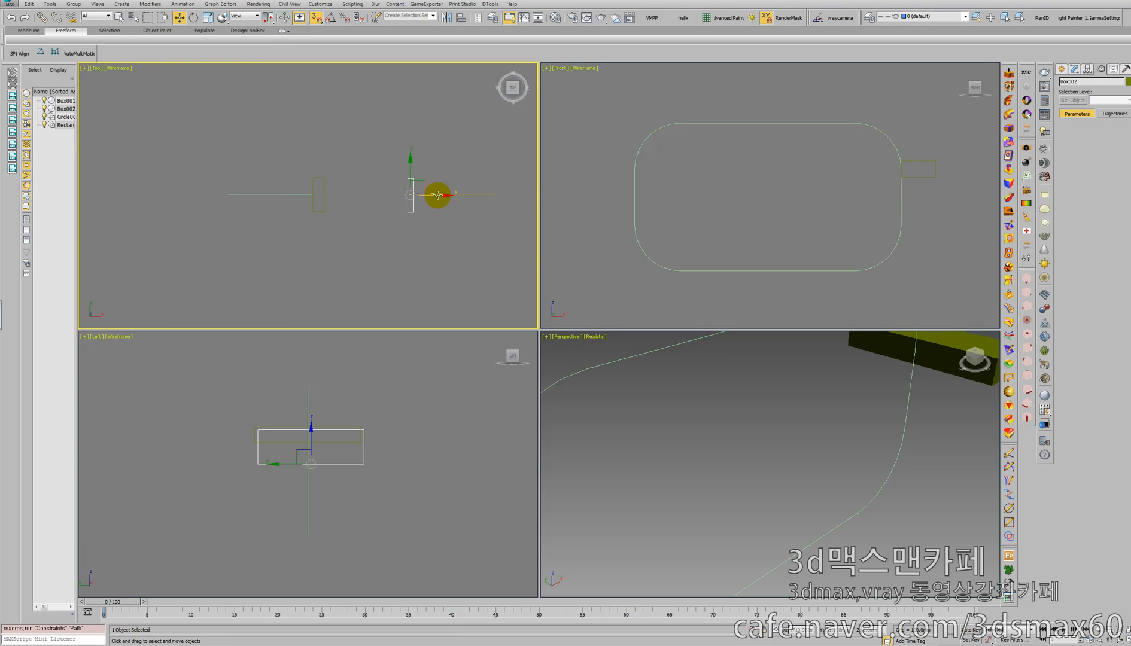
click(636, 259)
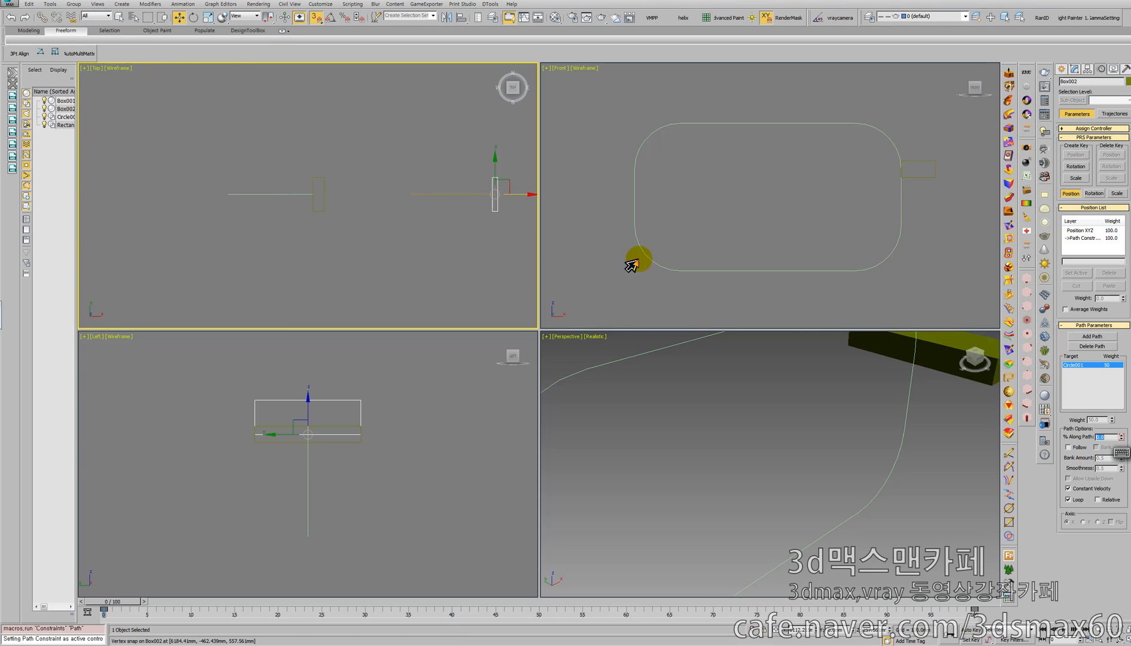
click(1071, 448)
Play the animation in the maximized Perspective view and compare how the two boxes turn along their upright paths, then stop playback.
drag(373, 185, 290, 174)
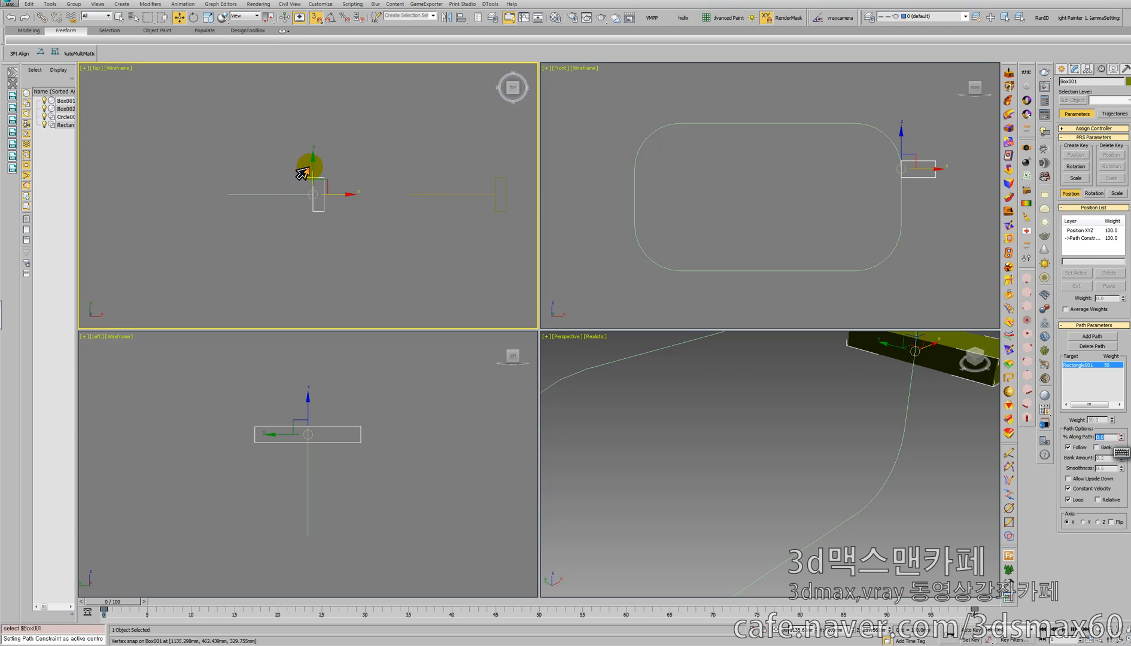
middle_drag(737, 419, 730, 424)
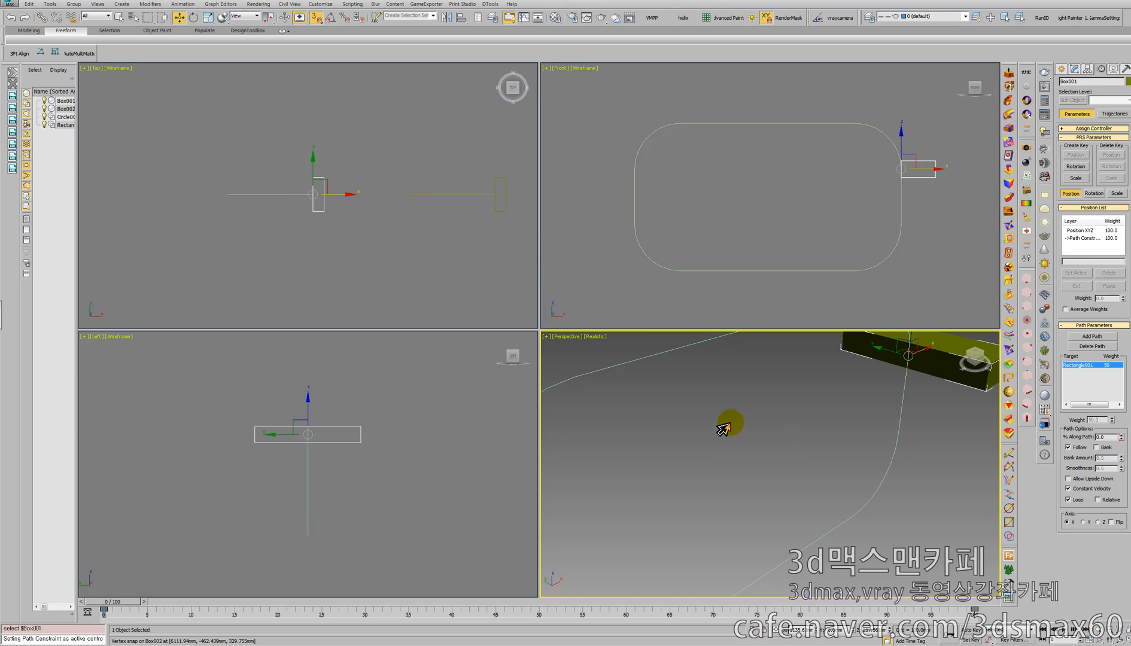
key(ctrl+shift+z)
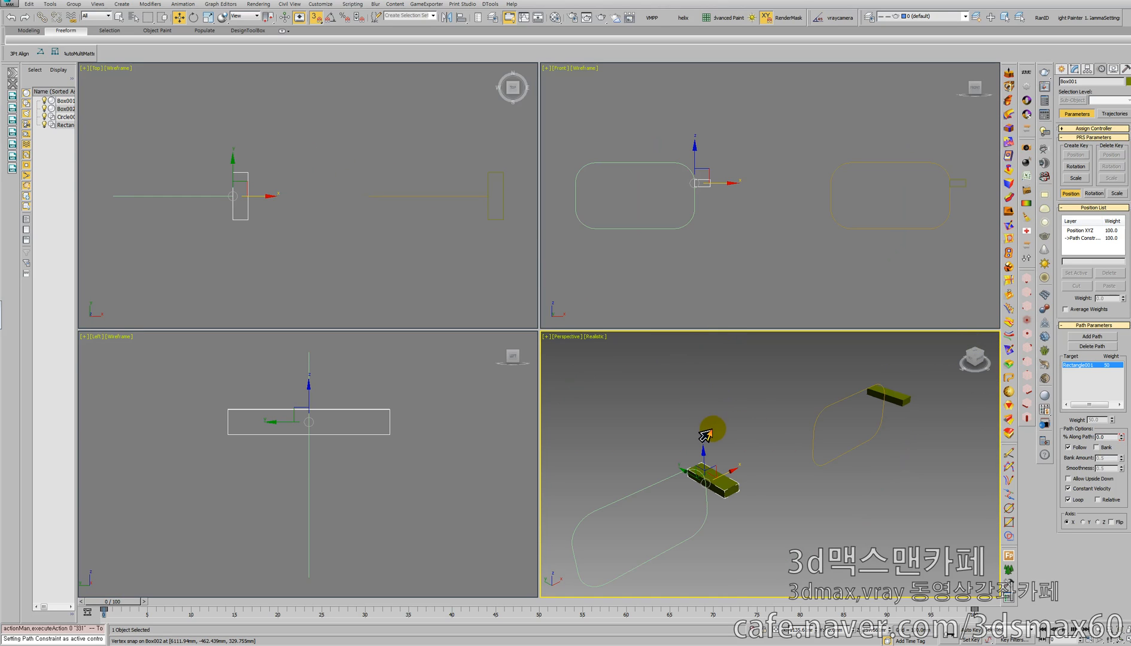
alt+middle_drag(698, 435, 728, 433)
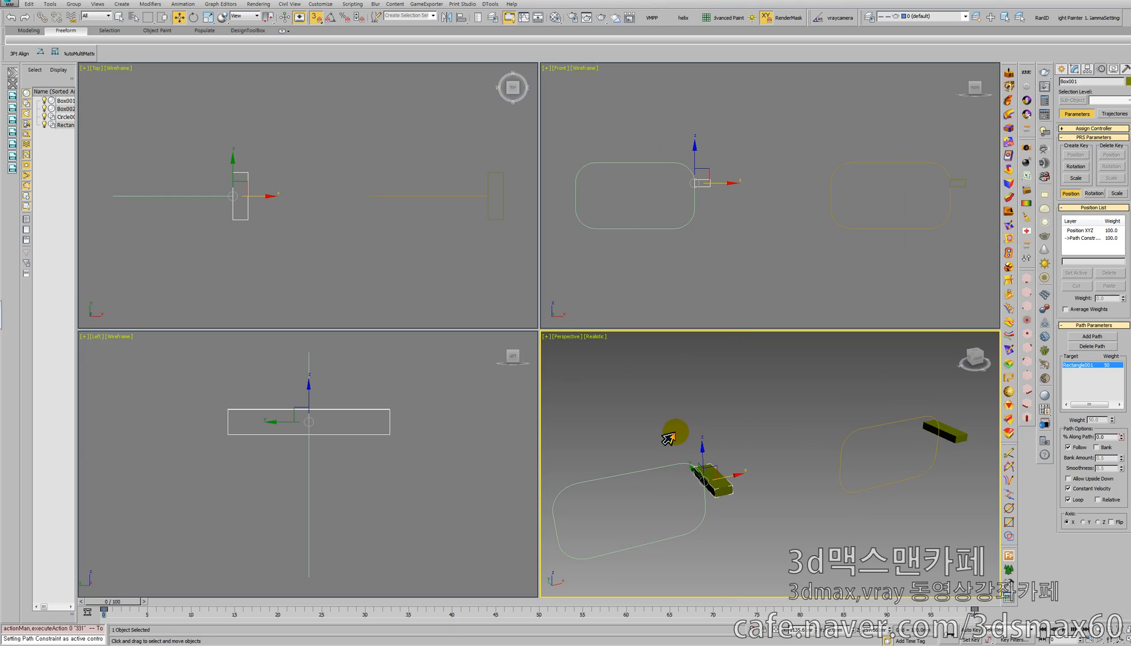
key(alt+w)
middle_drag(668, 409, 641, 328)
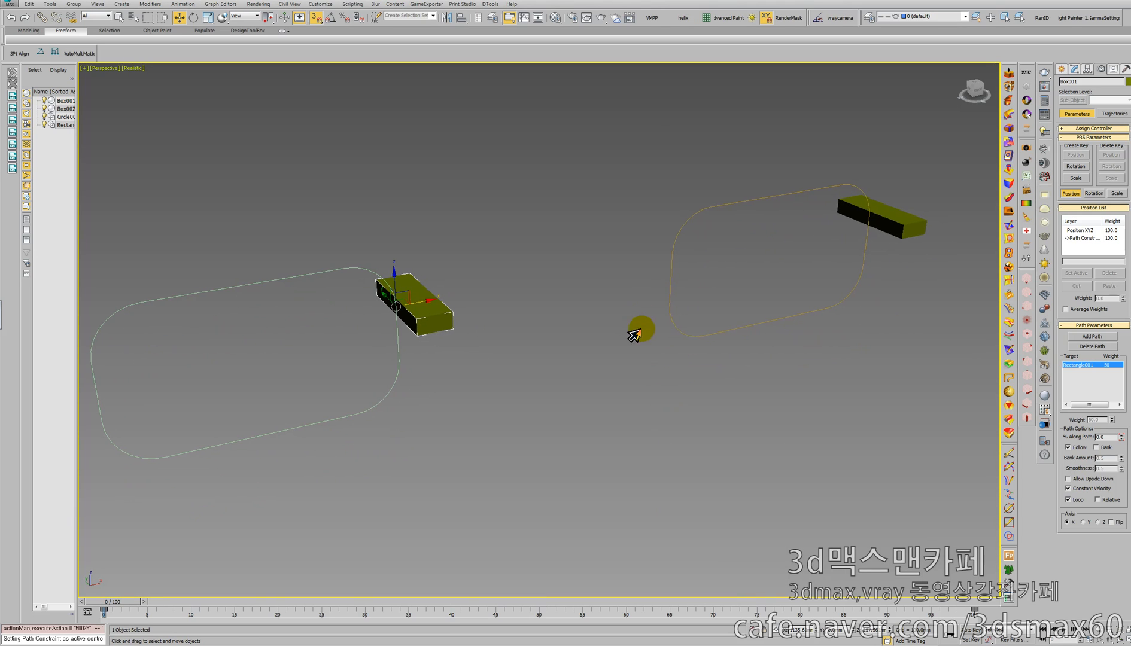
key(slash)
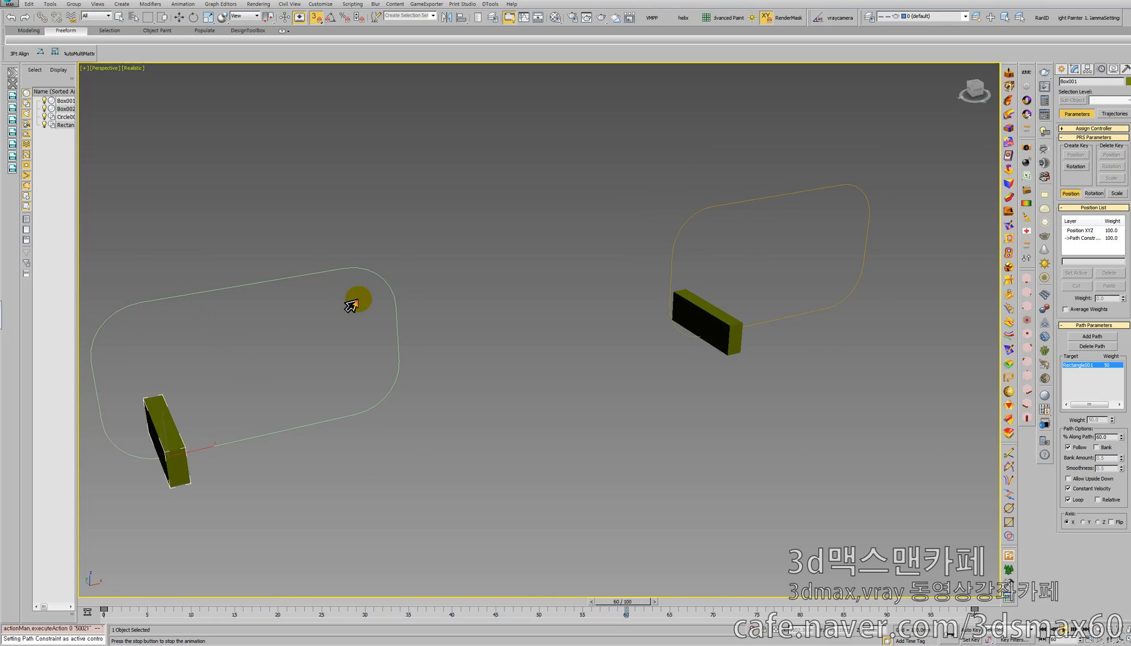
middle_drag(361, 299, 426, 279)
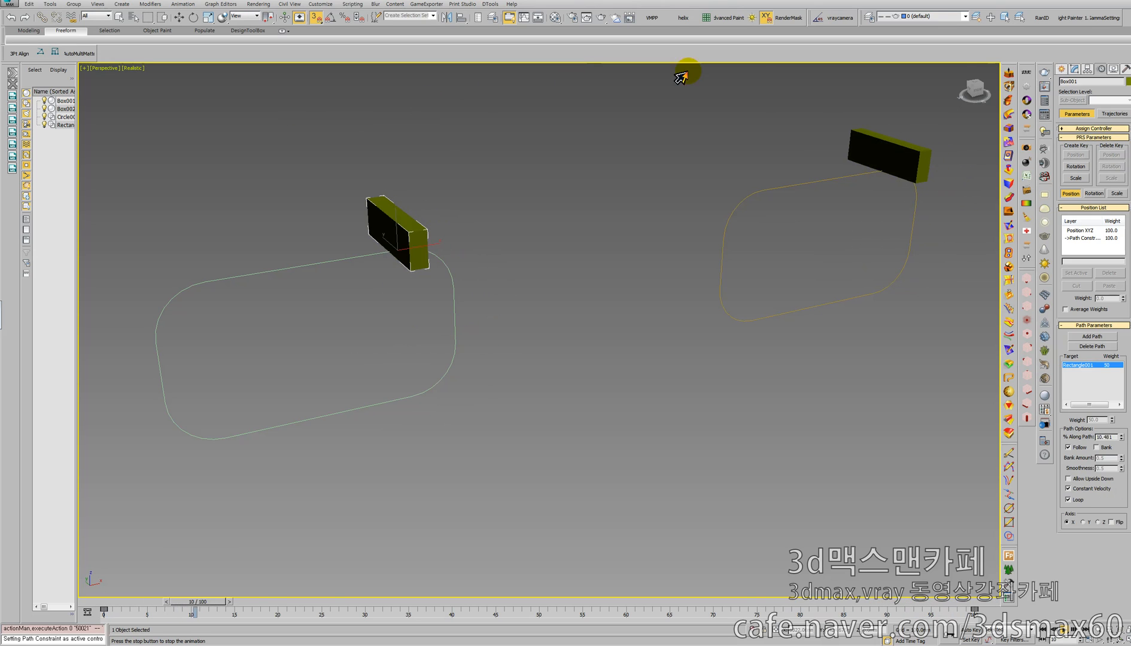
click(1061, 69)
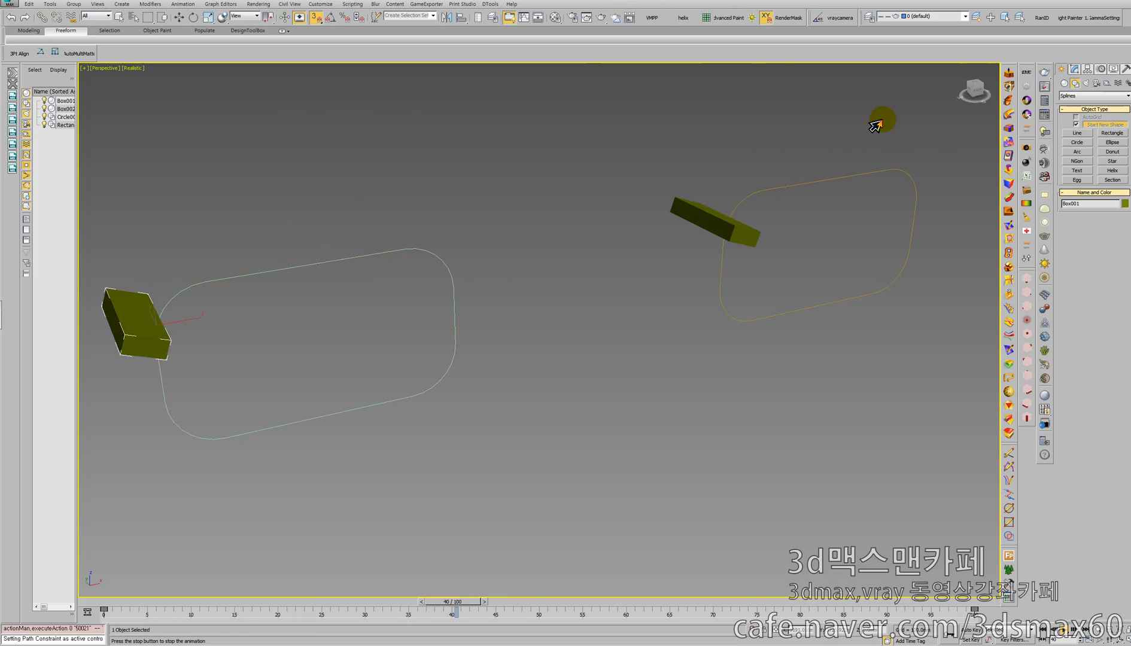
key(Escape)
Apply Reset XForm to the rounded rectangle path that was attached to the circle.
drag(750, 156, 818, 205)
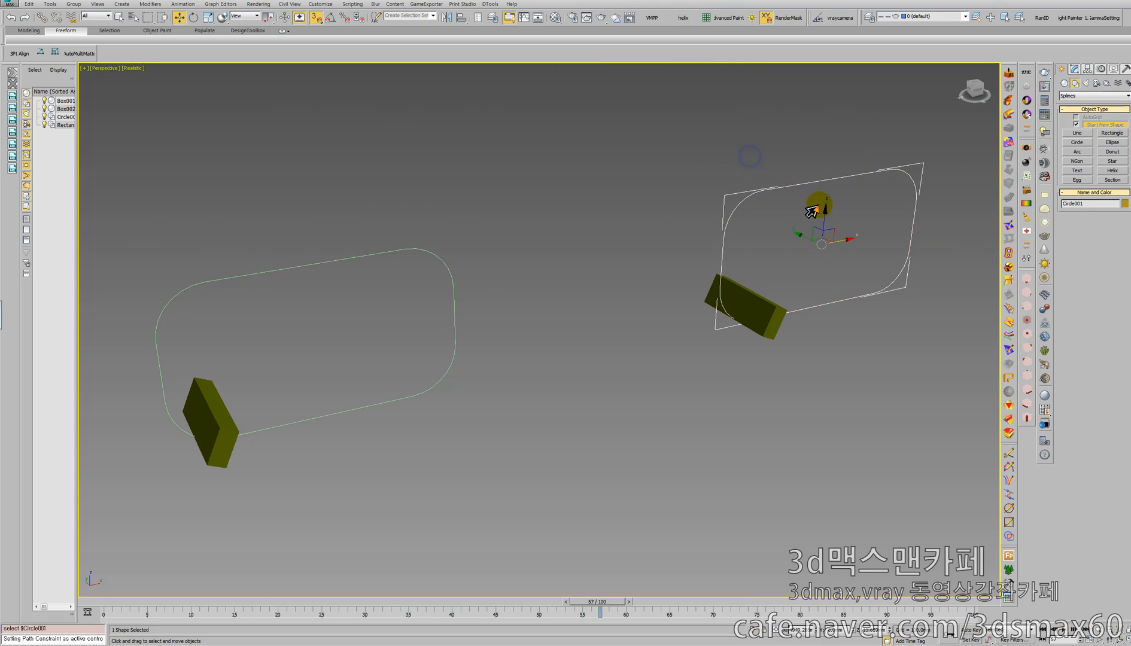
click(1116, 69)
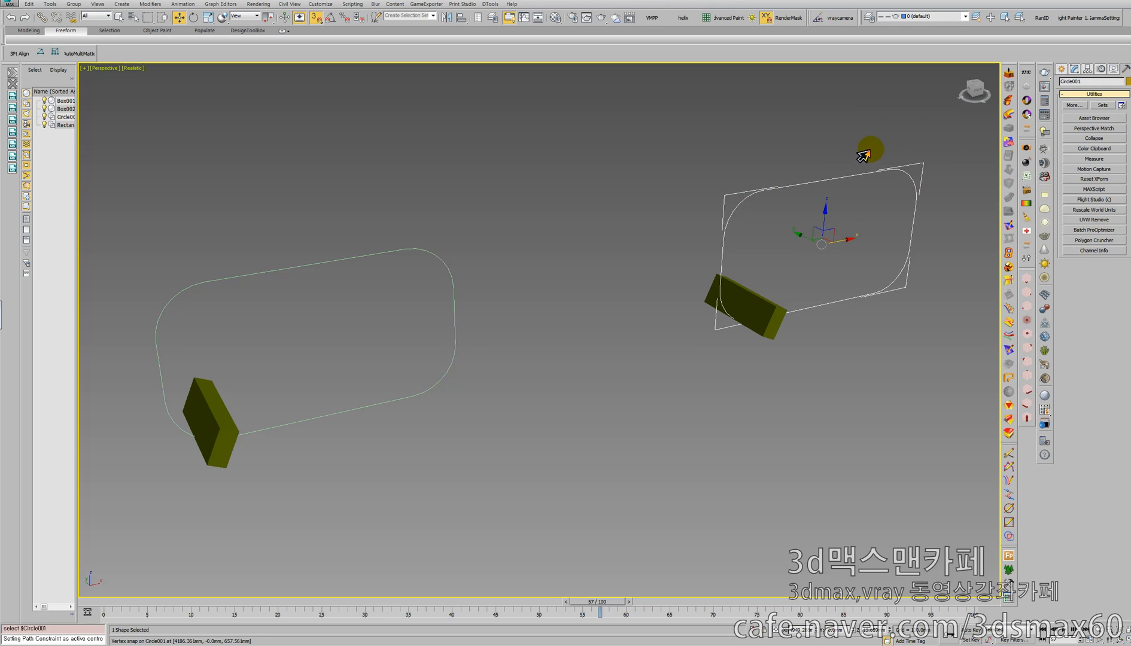
click(1094, 179)
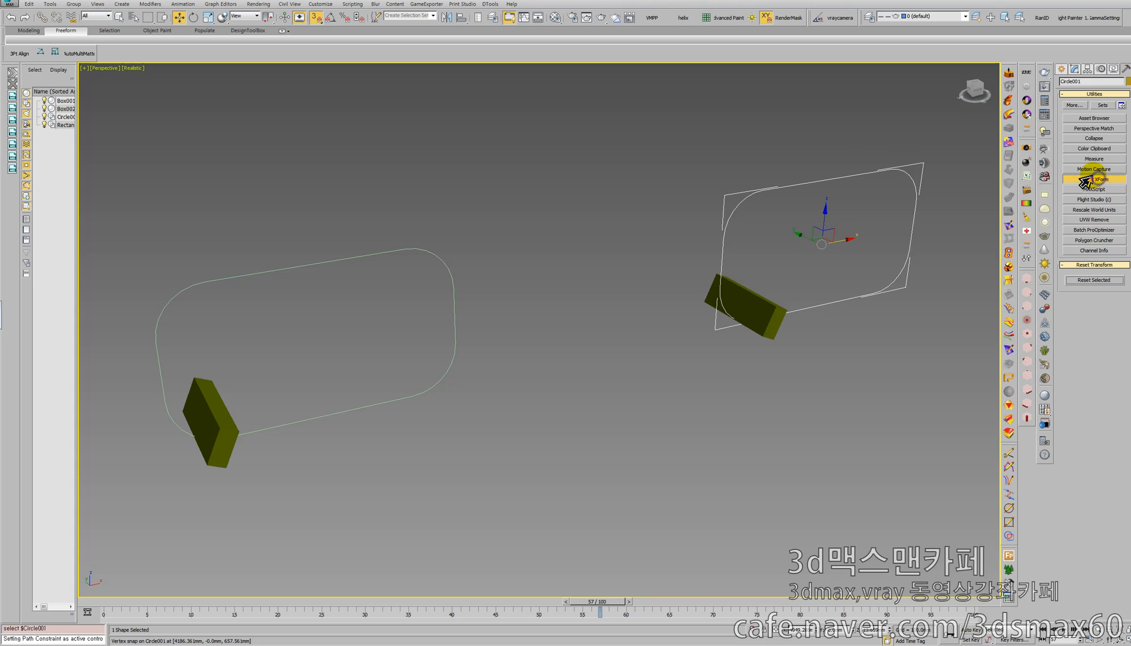
click(1077, 280)
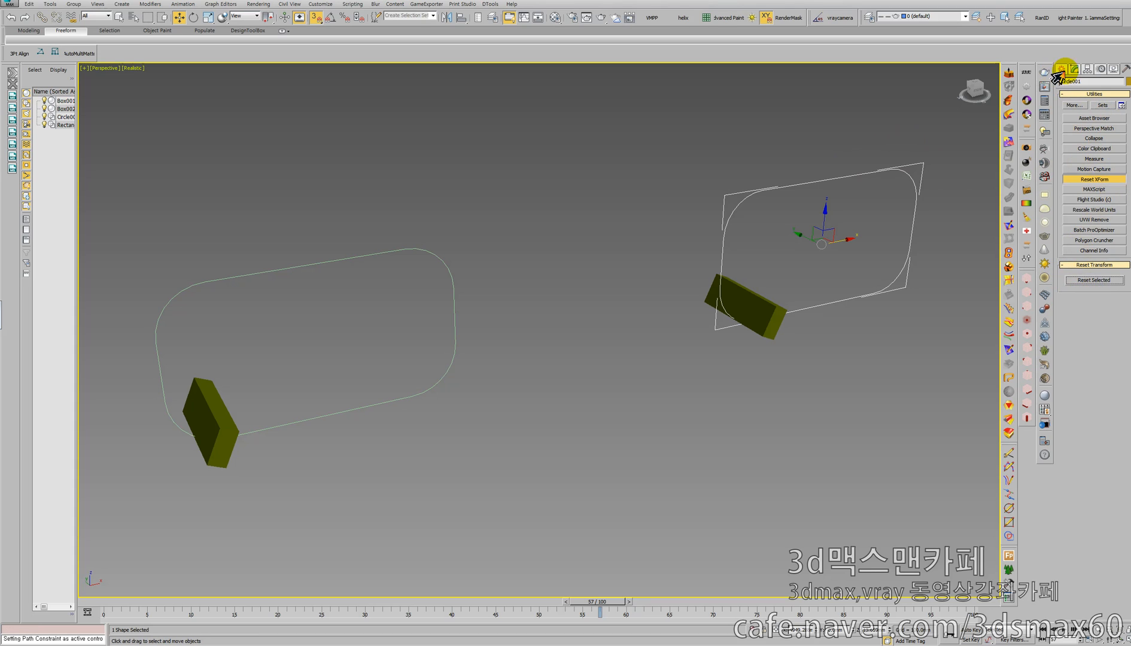
Collapse the XForm modifier on the reset path into an editable spline and replay the animation to check the boxes.
click(1073, 68)
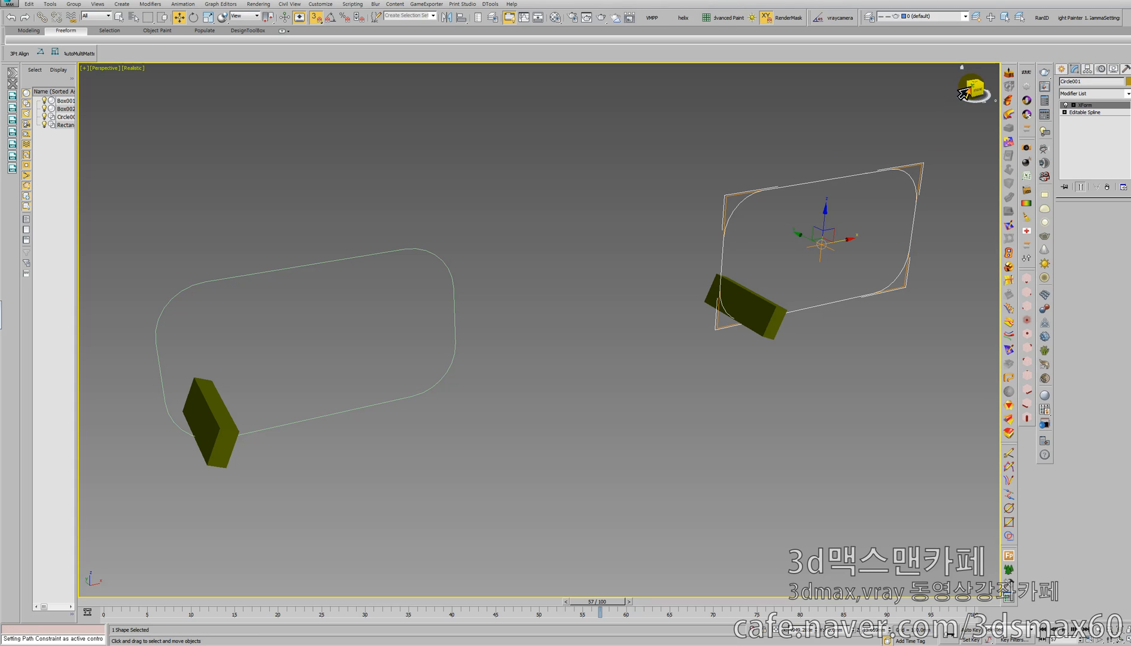
key(alt+s)
key(/)
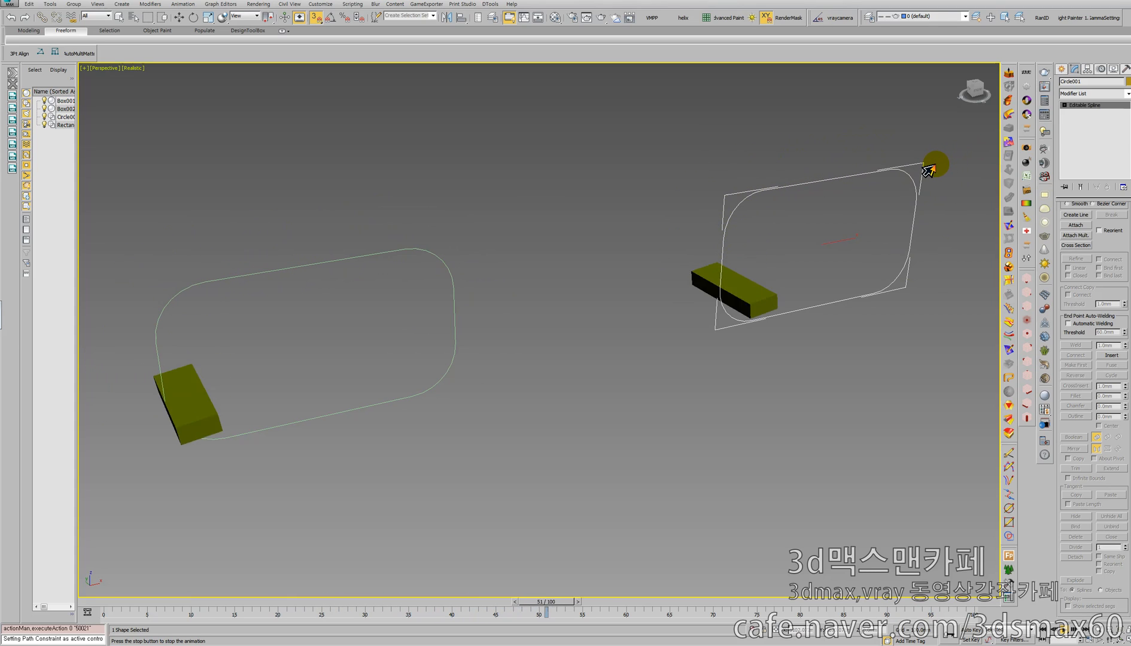
Stop playback, select each upright rounded rectangle path in turn to compare them, and scrub the animation back to check both boxes.
key(w)
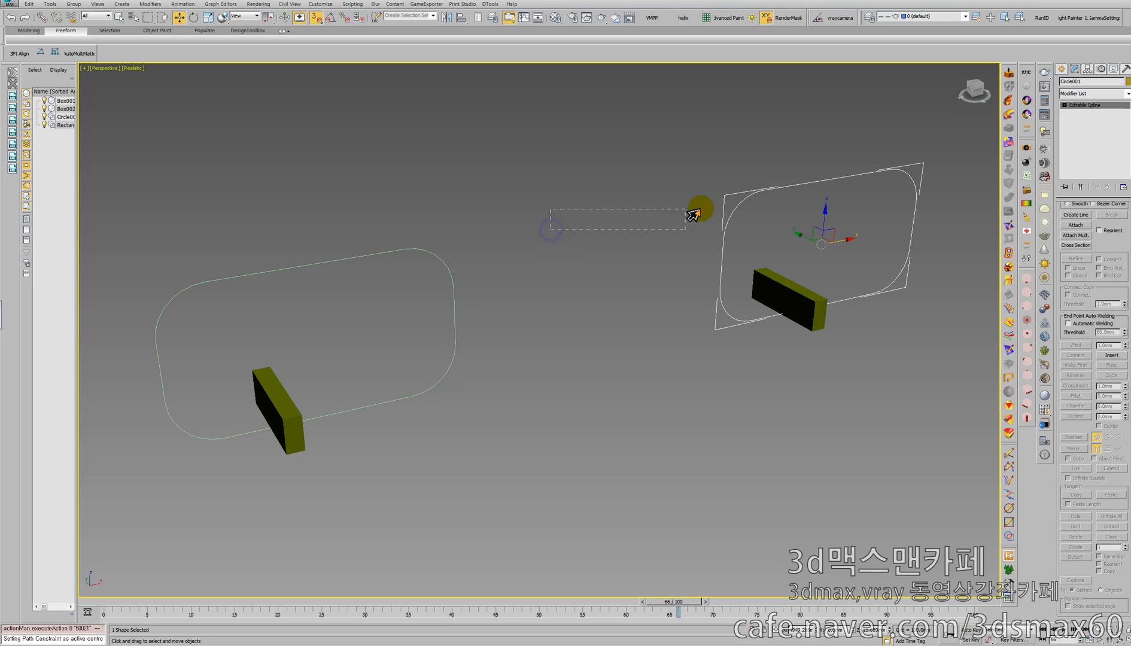
drag(693, 215, 598, 216)
drag(592, 205, 332, 287)
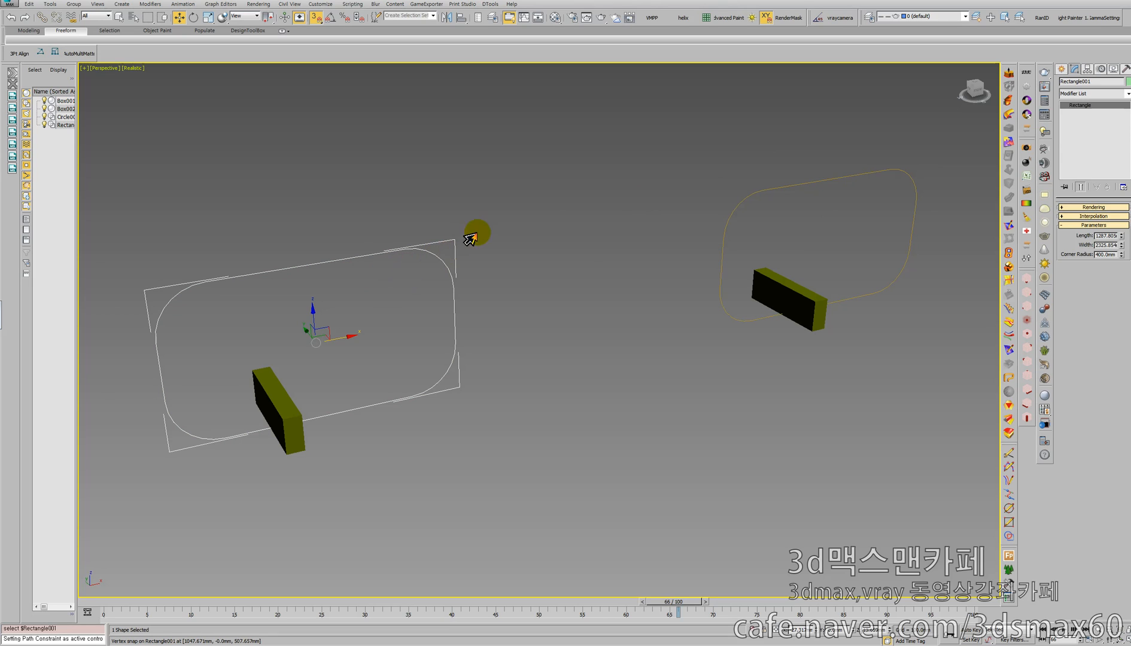
drag(548, 203, 419, 266)
drag(704, 163, 877, 198)
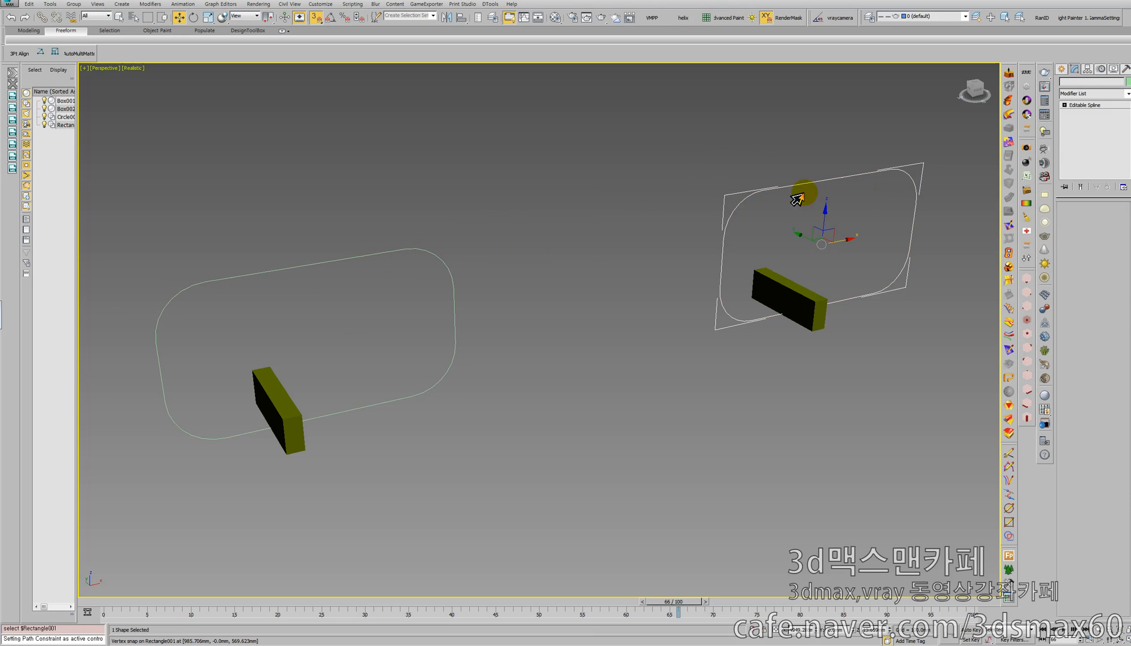
click(502, 232)
drag(533, 212, 299, 285)
click(530, 234)
drag(522, 246, 359, 246)
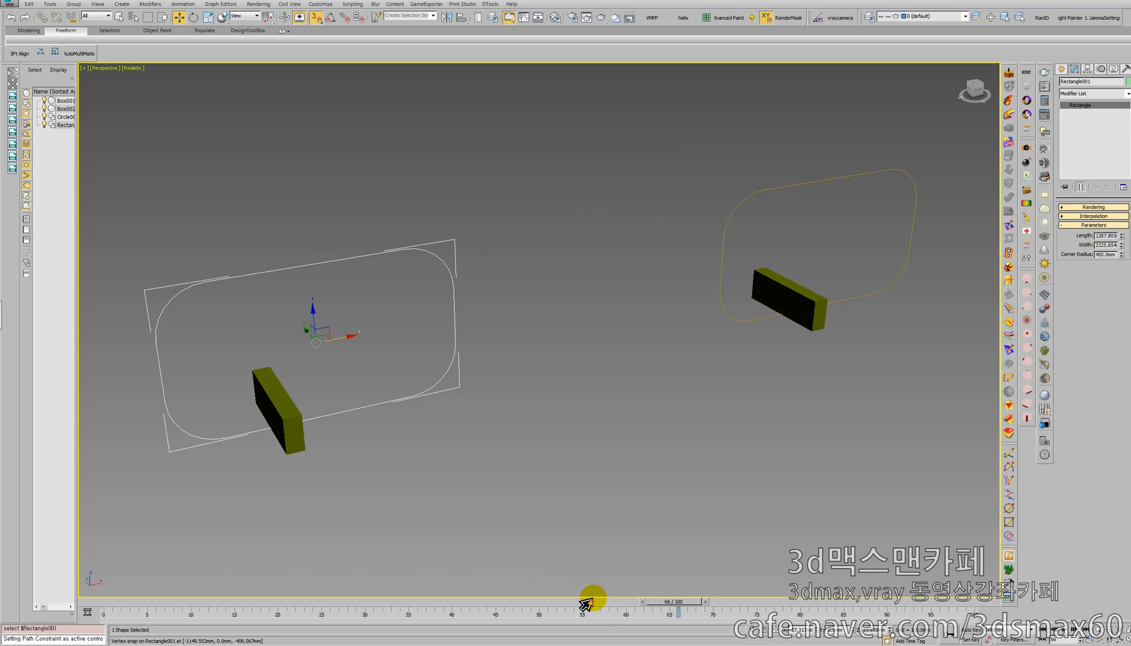
drag(661, 604, 505, 610)
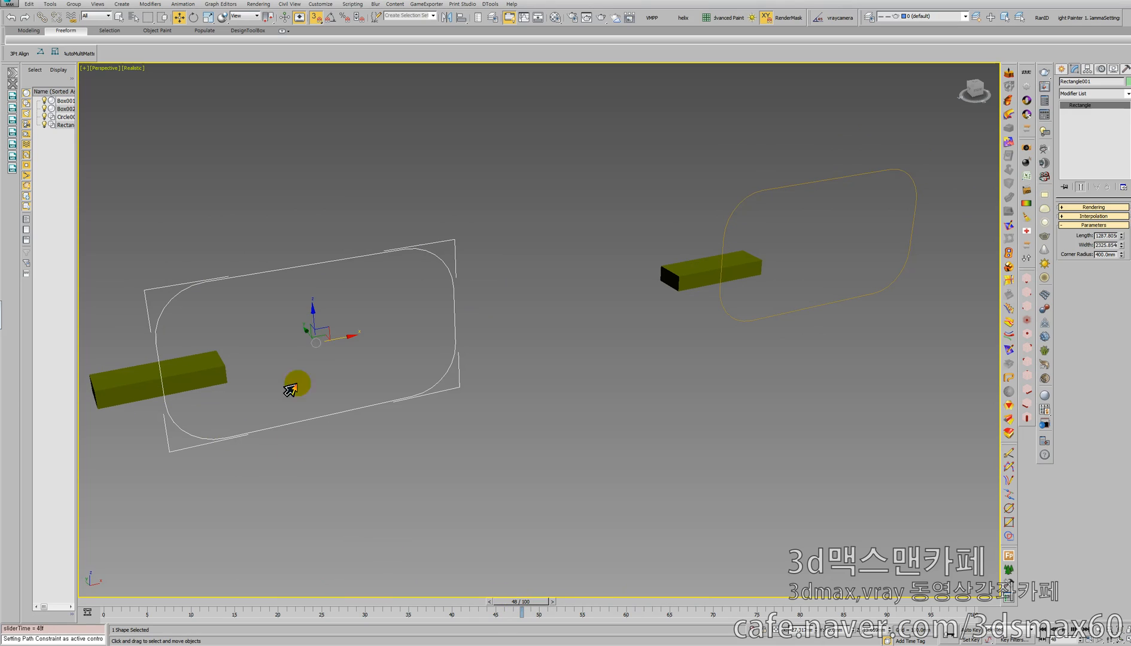
Switch off Follow in the Path Constraint of the box on the parametric rectangle, scrub through the animation, and enable Follow again.
click(227, 383)
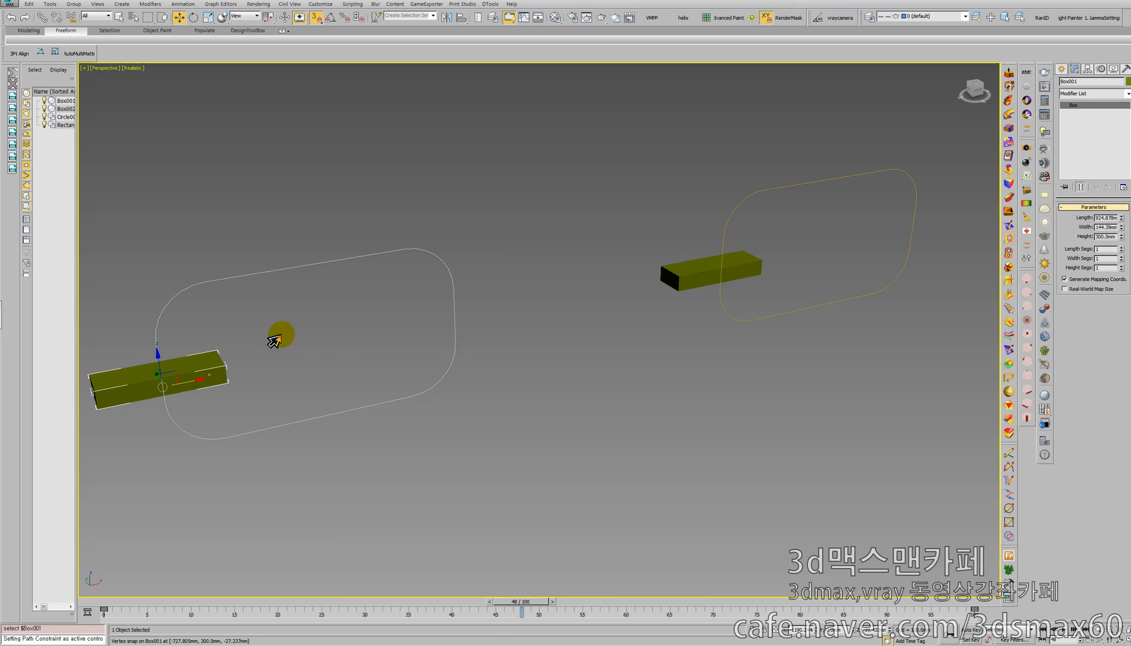
click(1101, 69)
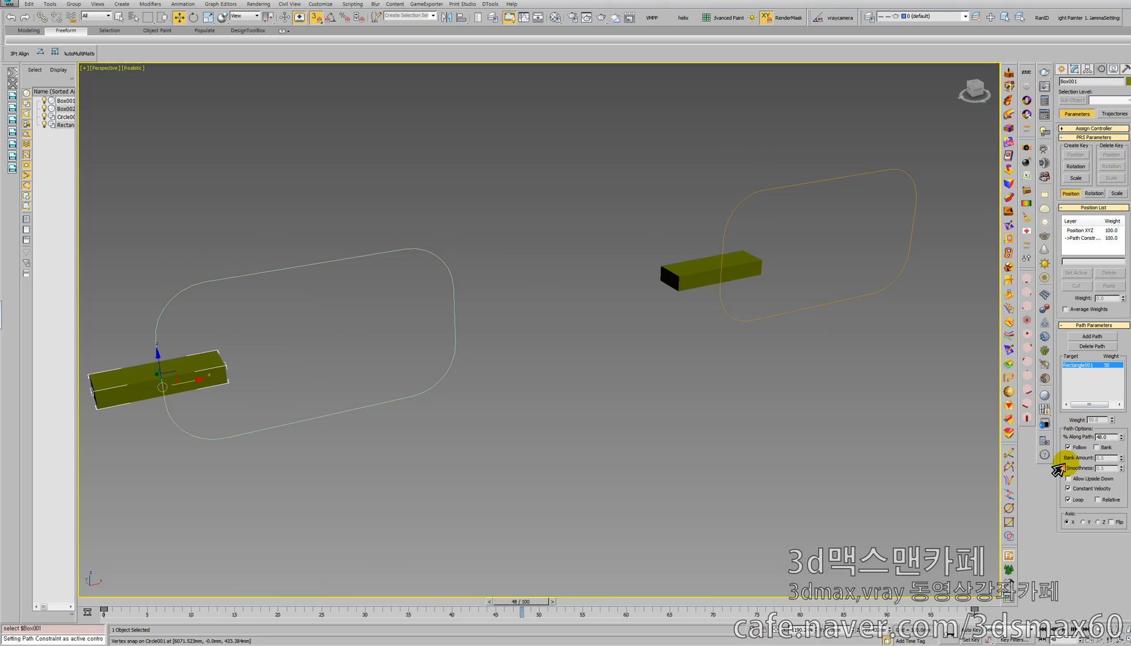
click(1069, 448)
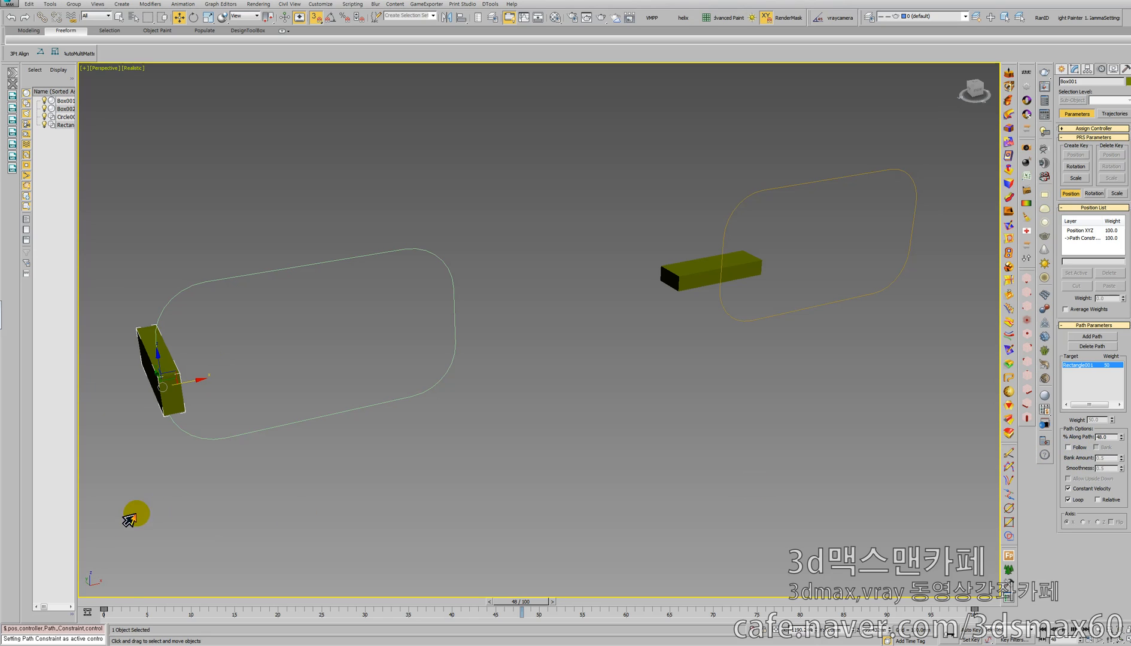
drag(507, 618, 217, 573)
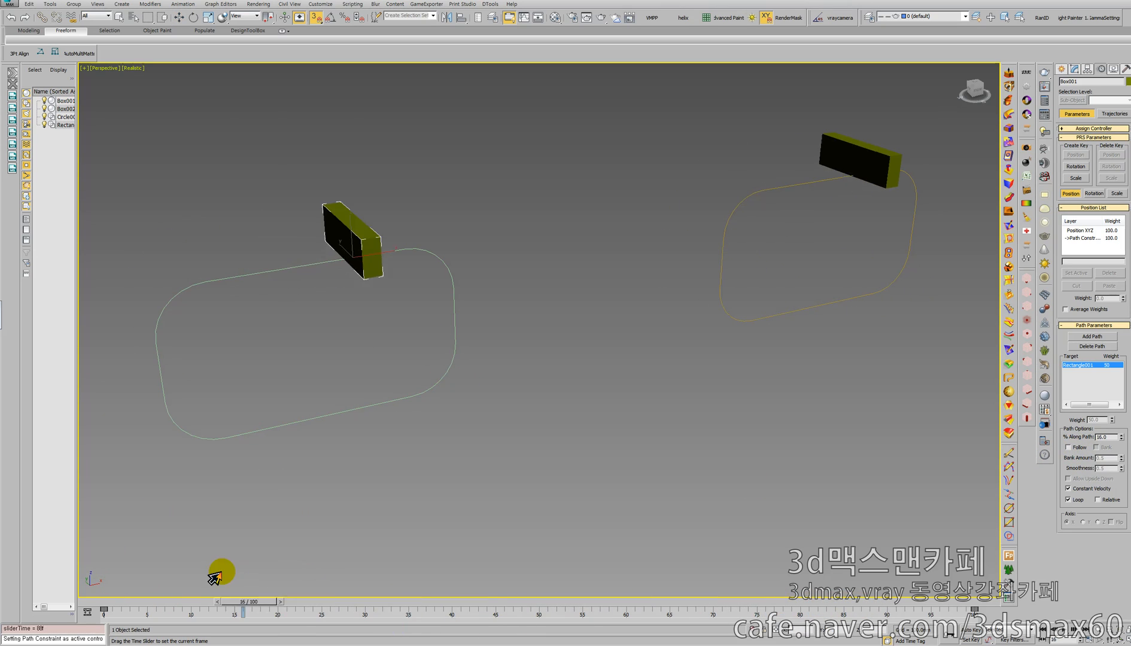
key(w)
click(1068, 448)
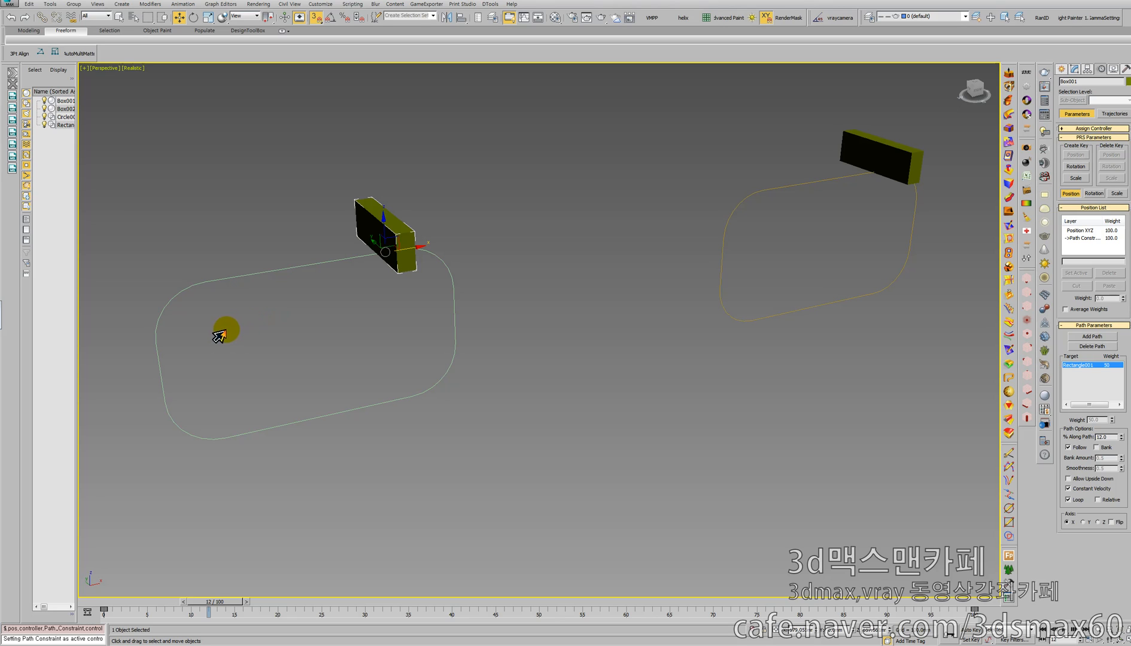
Replay the animation with the parametric rectangle path selected, then stop it and examine its box up close in the Perspective view.
drag(257, 315, 197, 270)
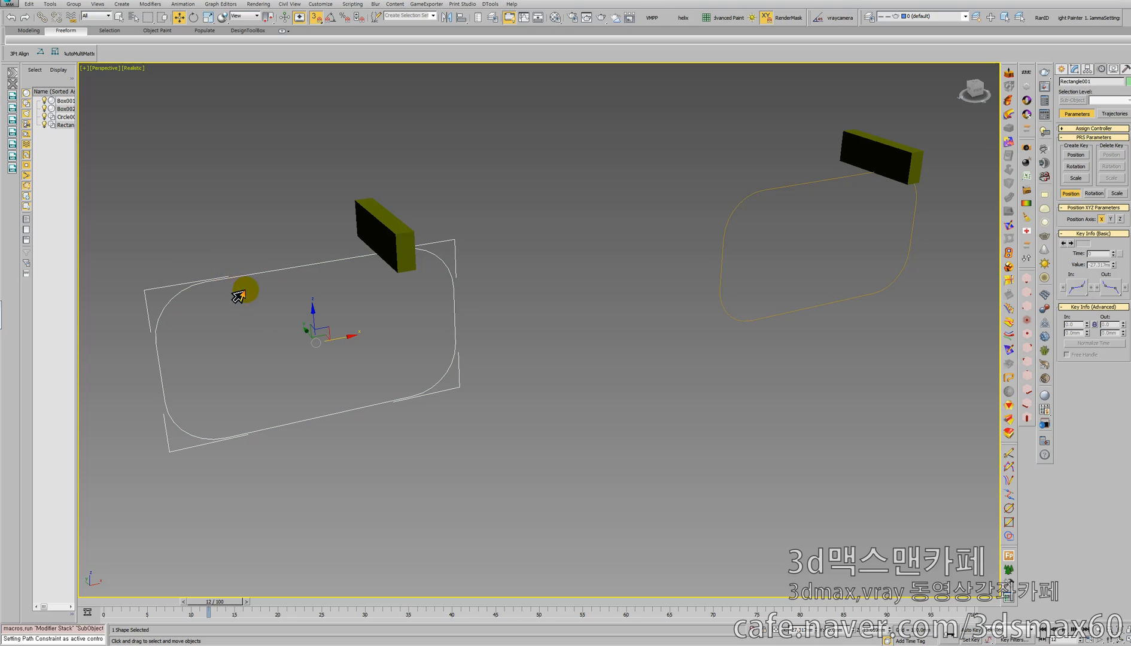
click(193, 292)
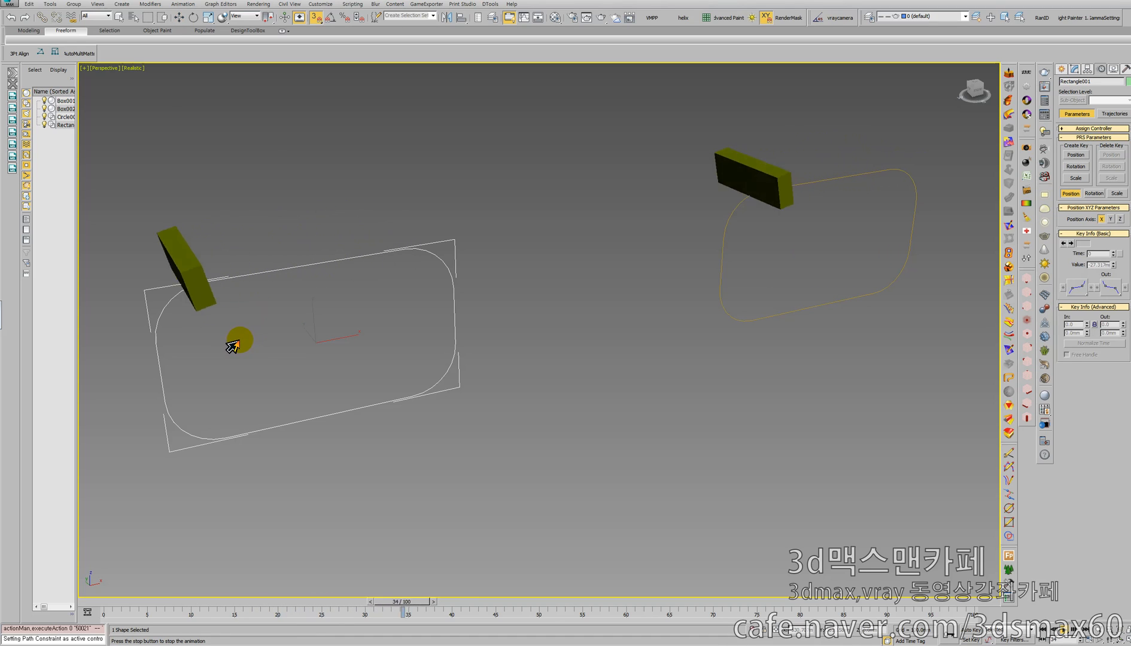
key(w)
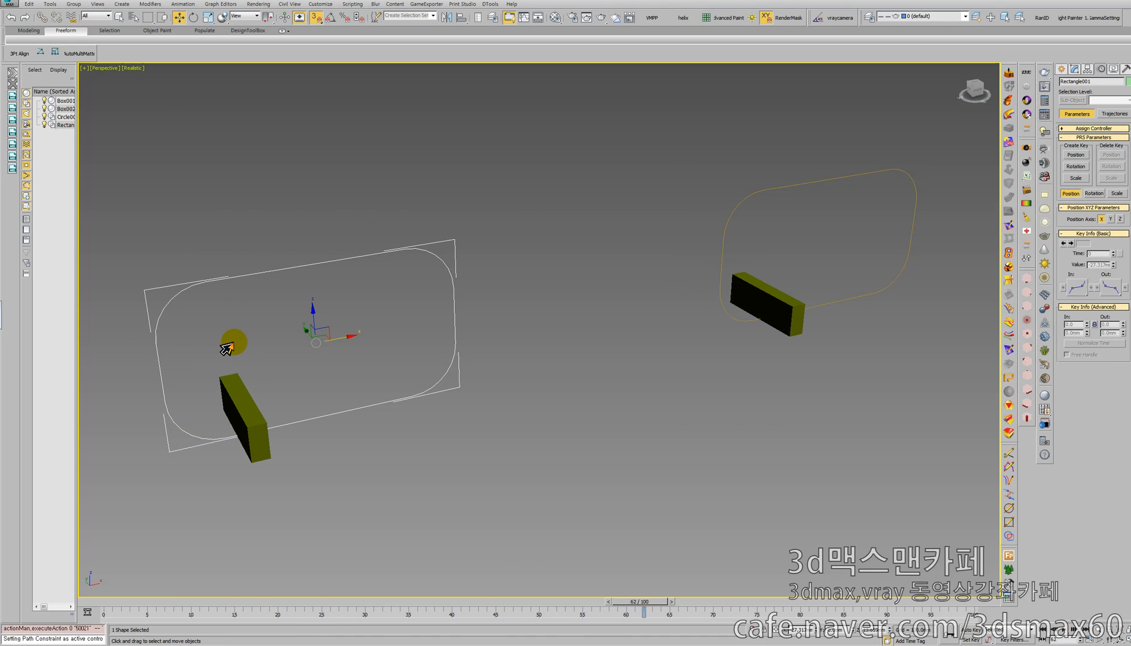
click(236, 398)
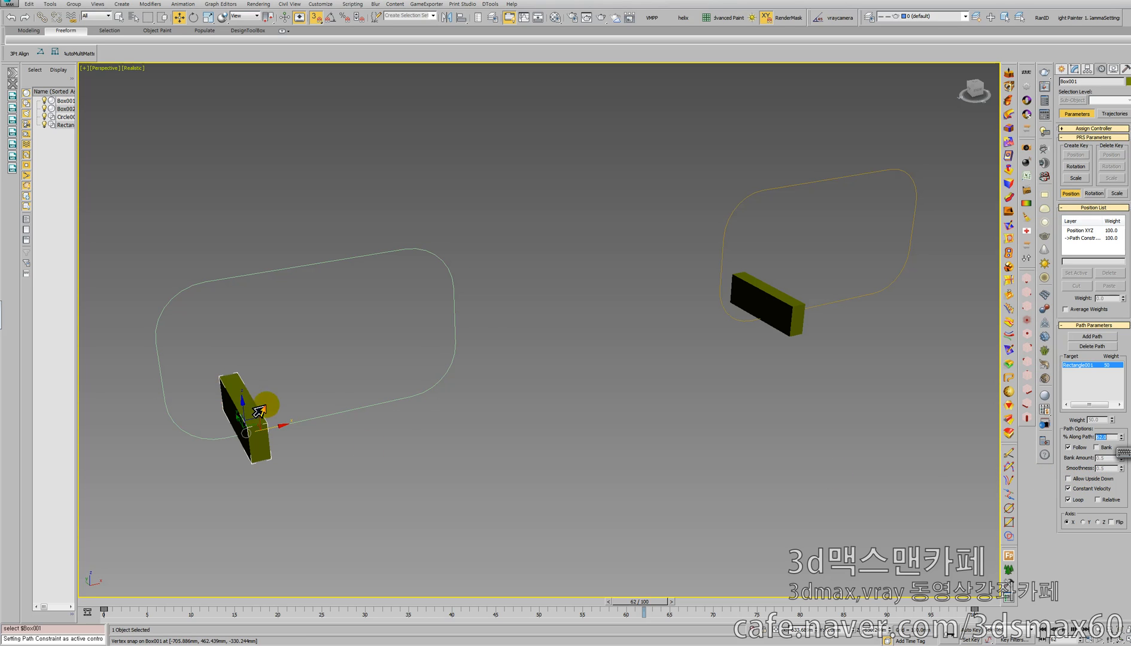
middle_drag(259, 410, 346, 412)
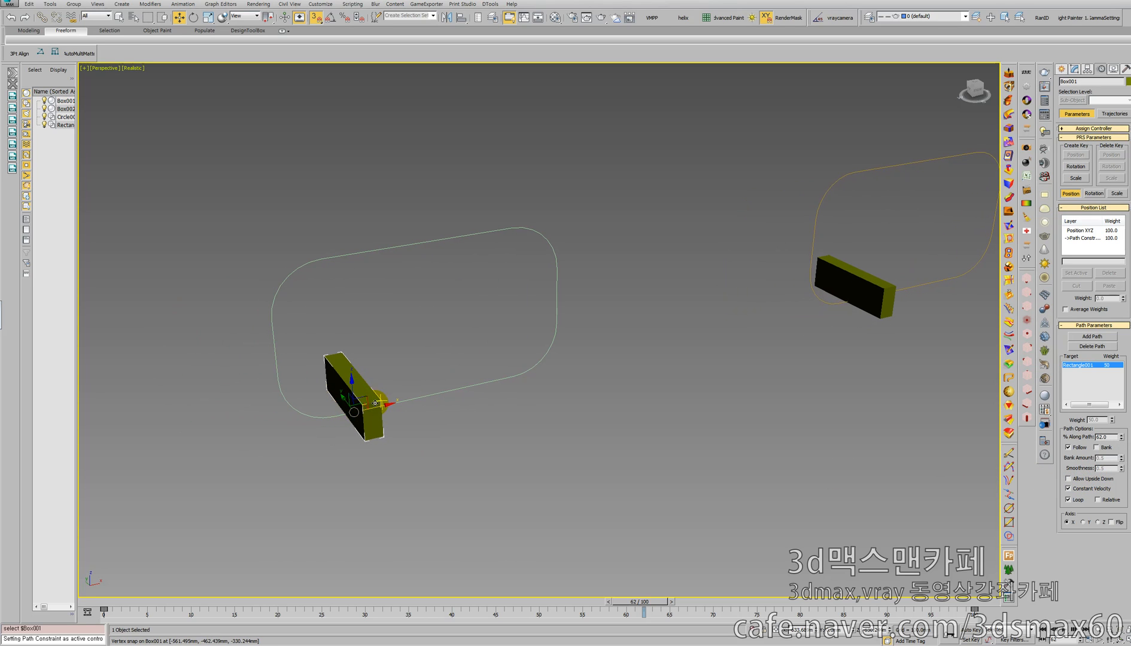
scroll(429, 402, up, 3)
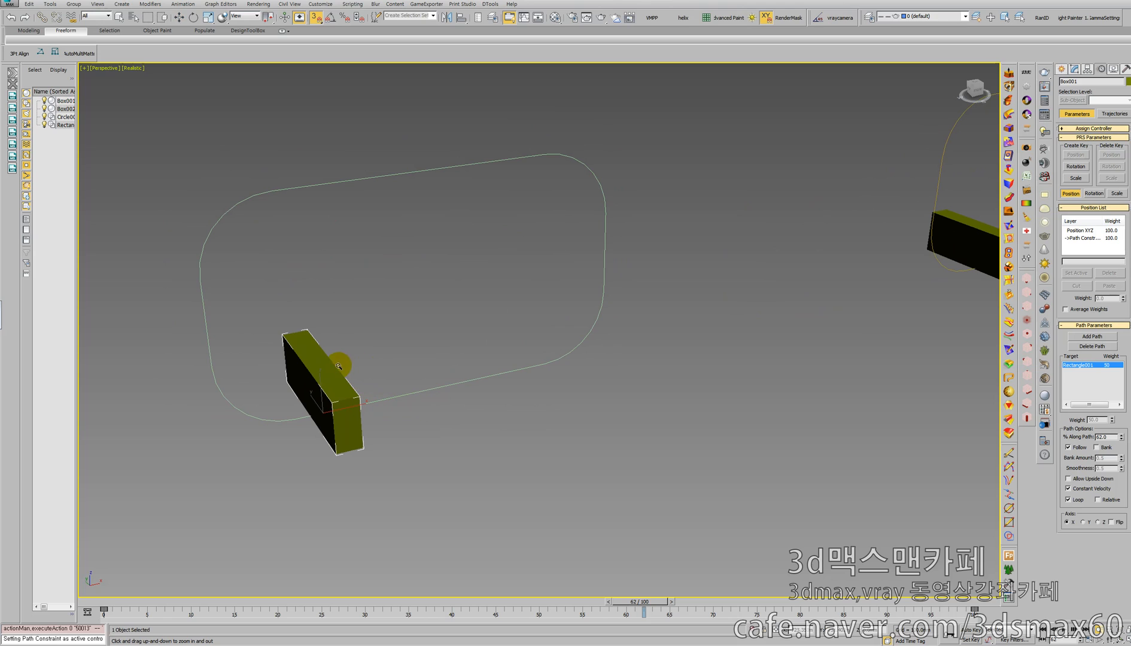
key(w)
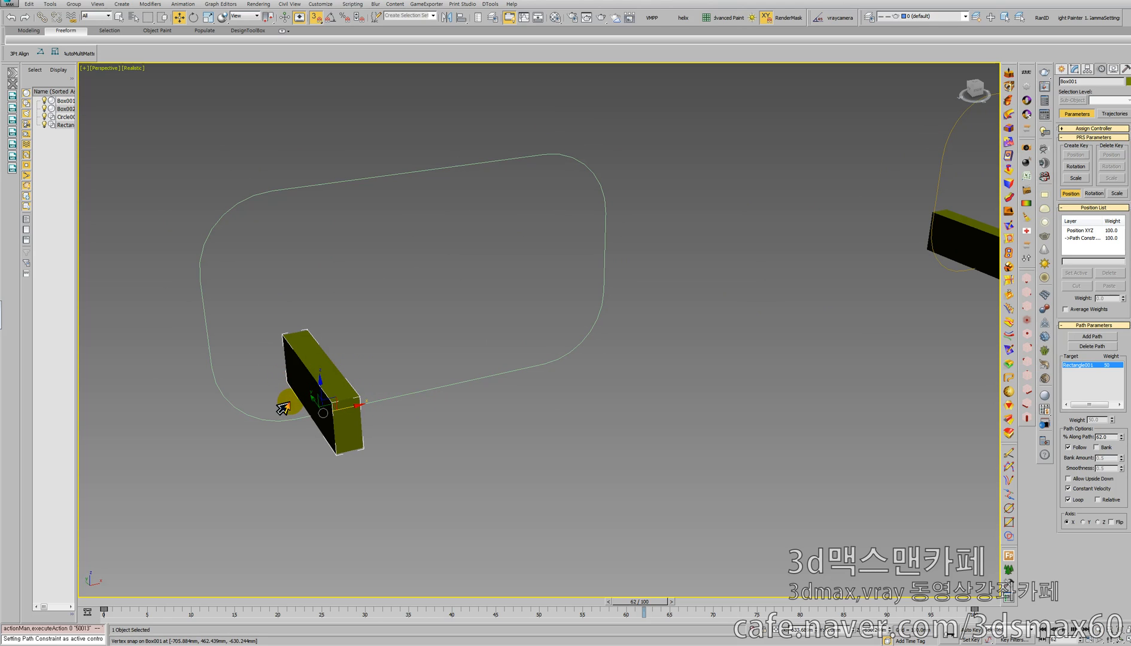
middle_drag(447, 361, 368, 386)
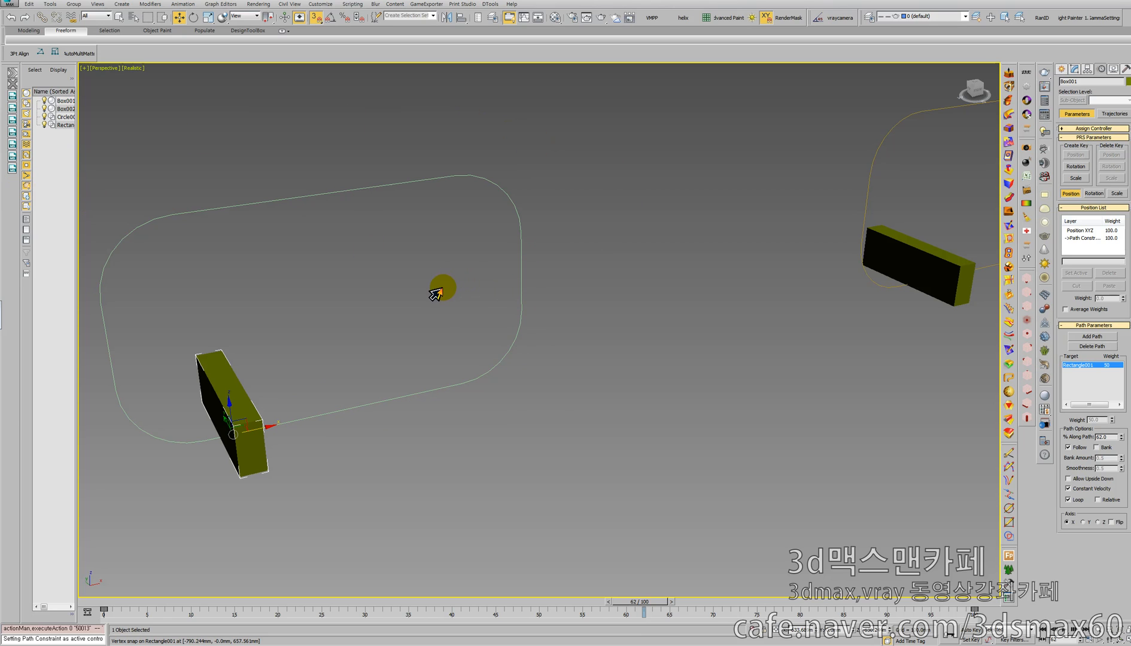
Draw a rectangle about 1444 mm long and 2752 mm wide beside the two existing paths in the Front view.
key(alt+w)
right_click(742, 231)
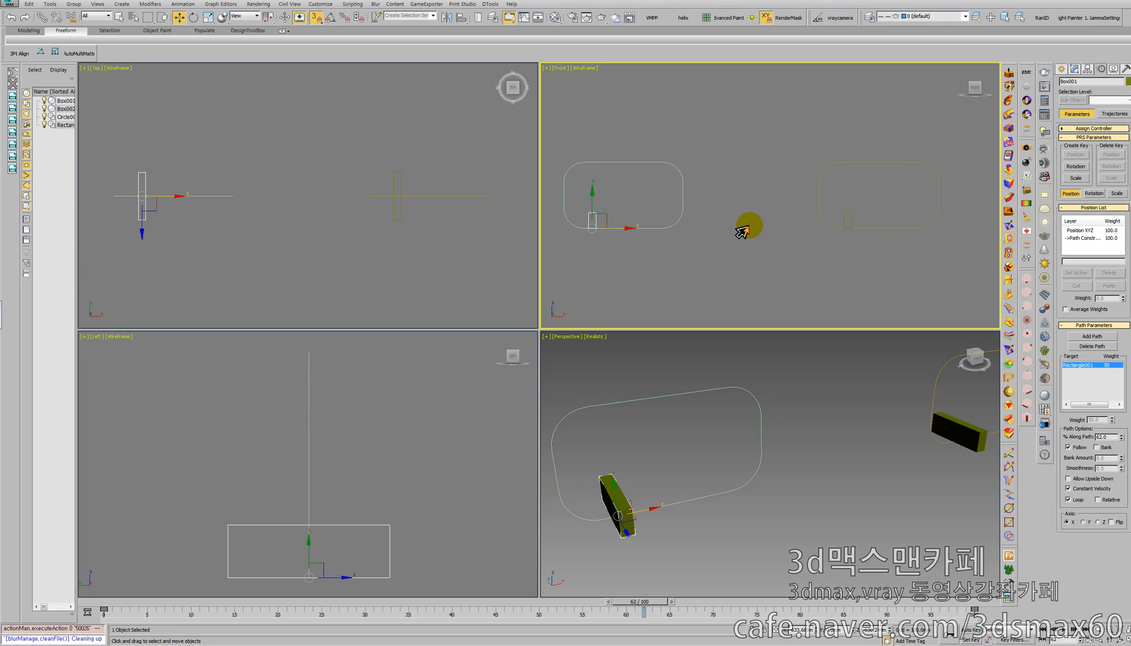
key(ctrl+shift+z)
key(alt+z)
drag(755, 223, 771, 275)
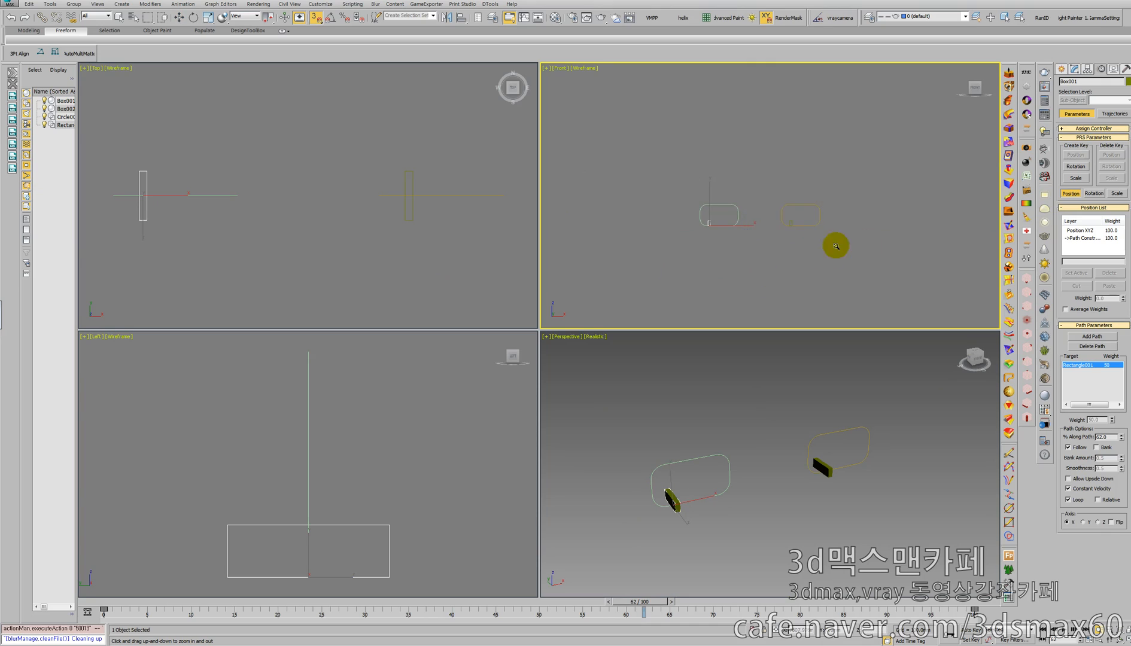
middle_drag(835, 246, 725, 242)
key(w)
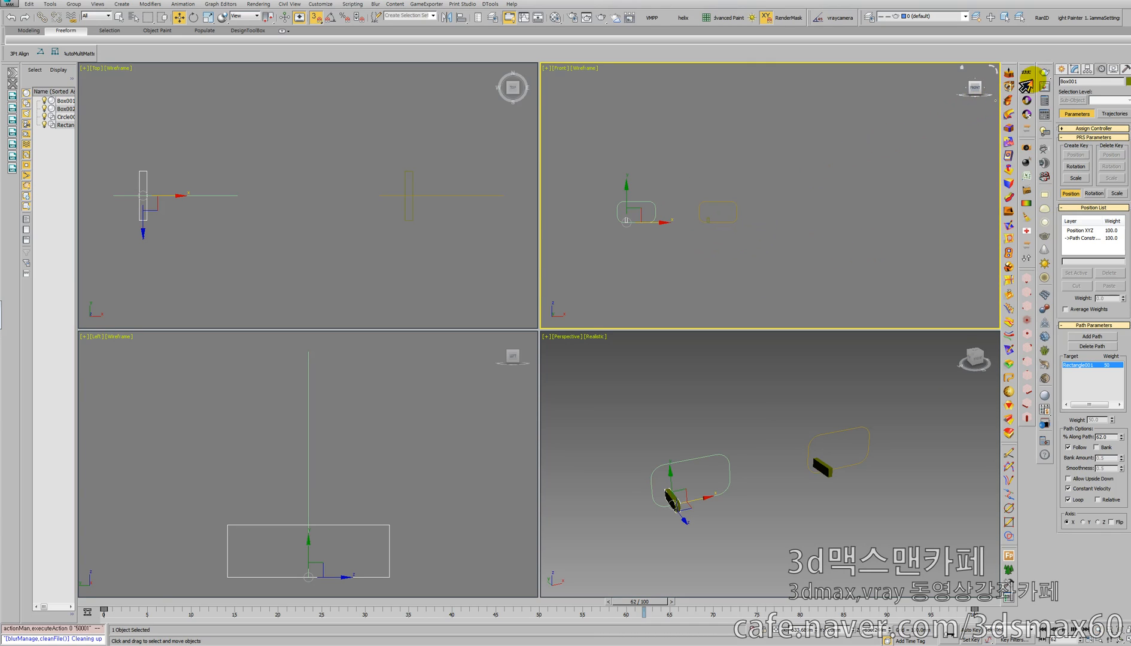
click(1070, 67)
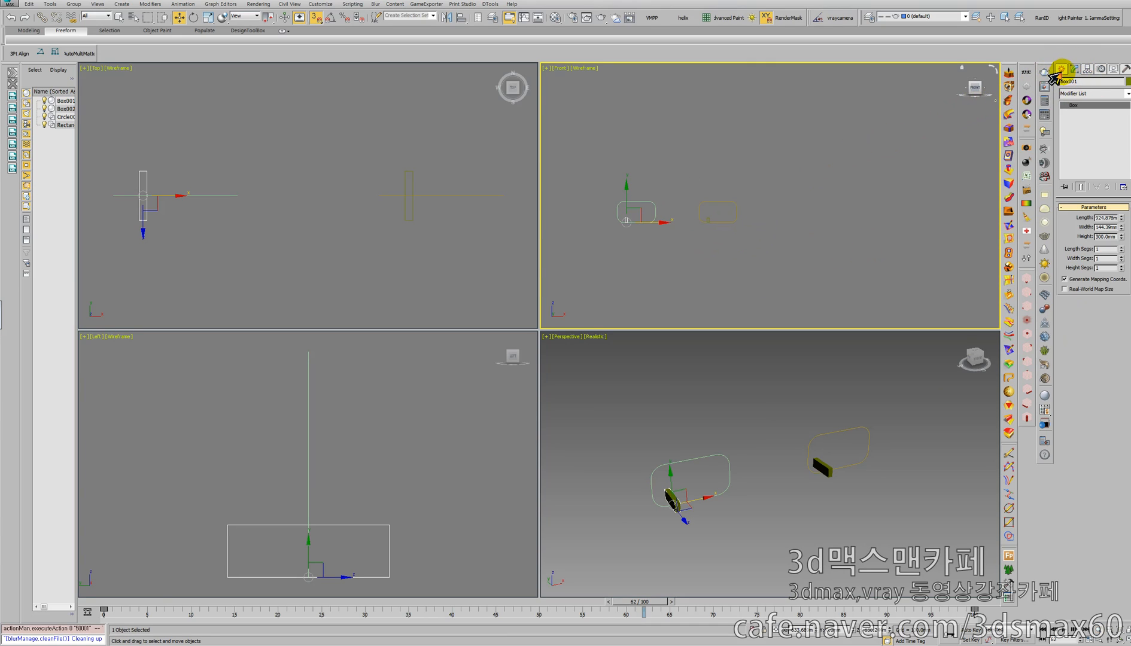
click(1061, 69)
click(1075, 84)
click(1108, 133)
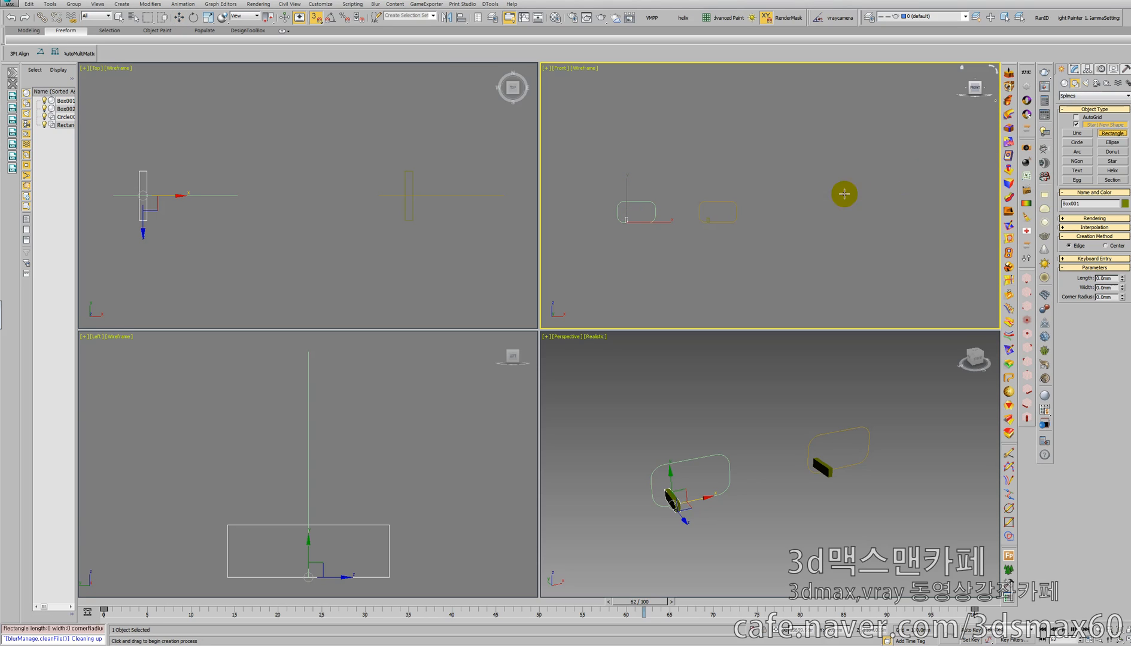
drag(770, 203, 807, 225)
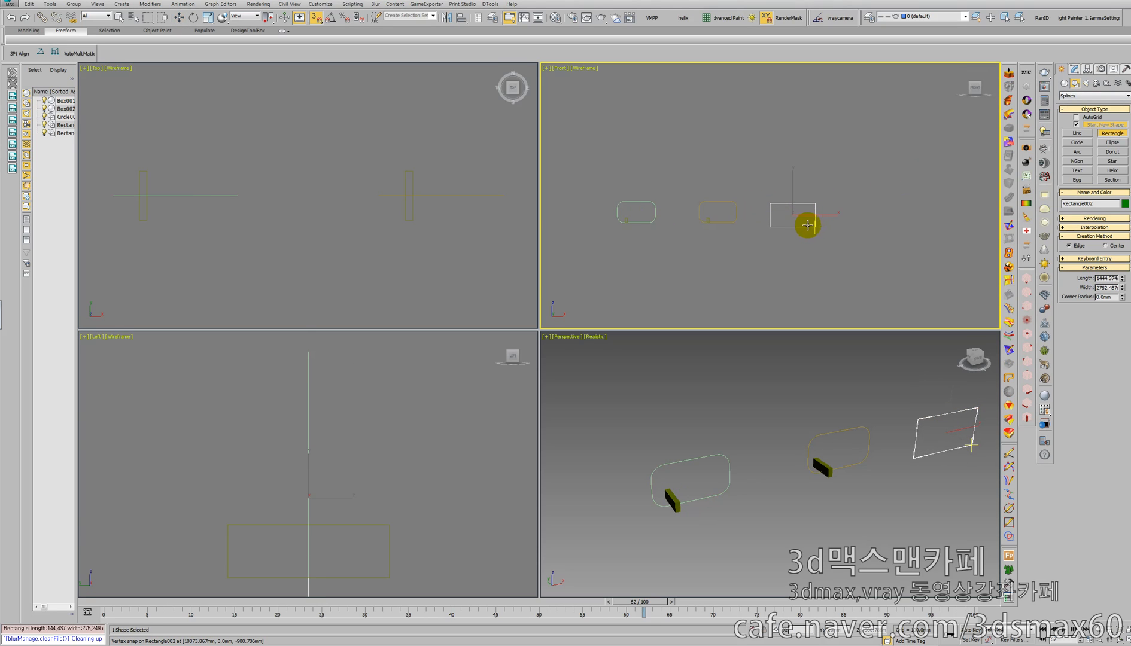
key(w)
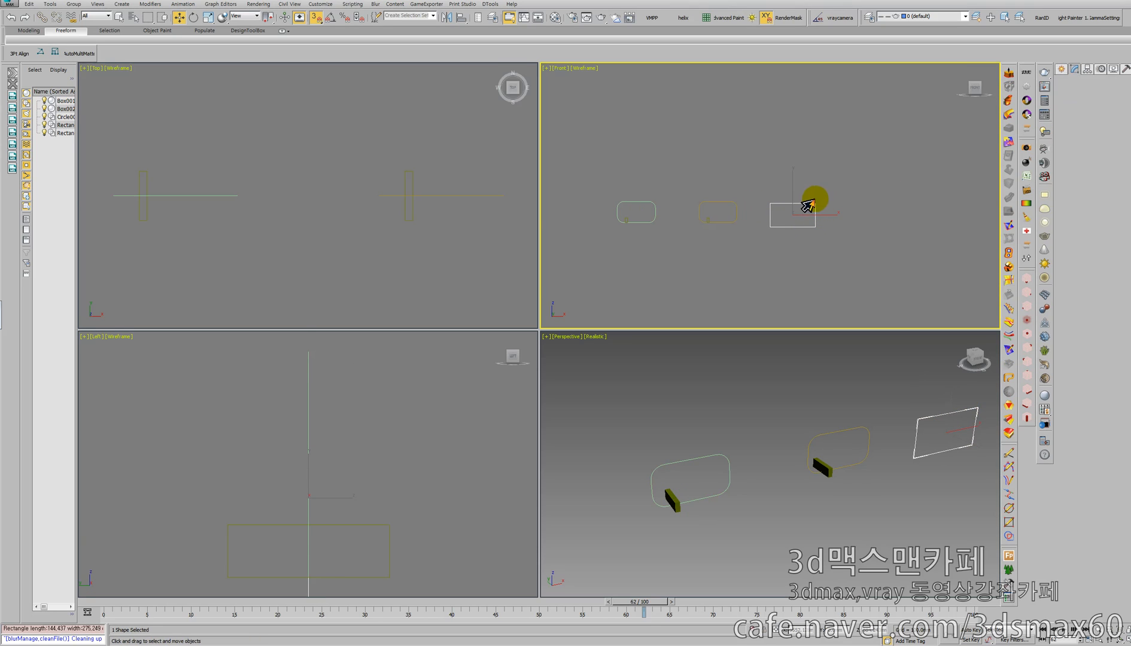
Convert the new rectangle to an editable spline and change all its vertices to Corner type.
key(alt+e)
key(1)
drag(849, 248, 753, 174)
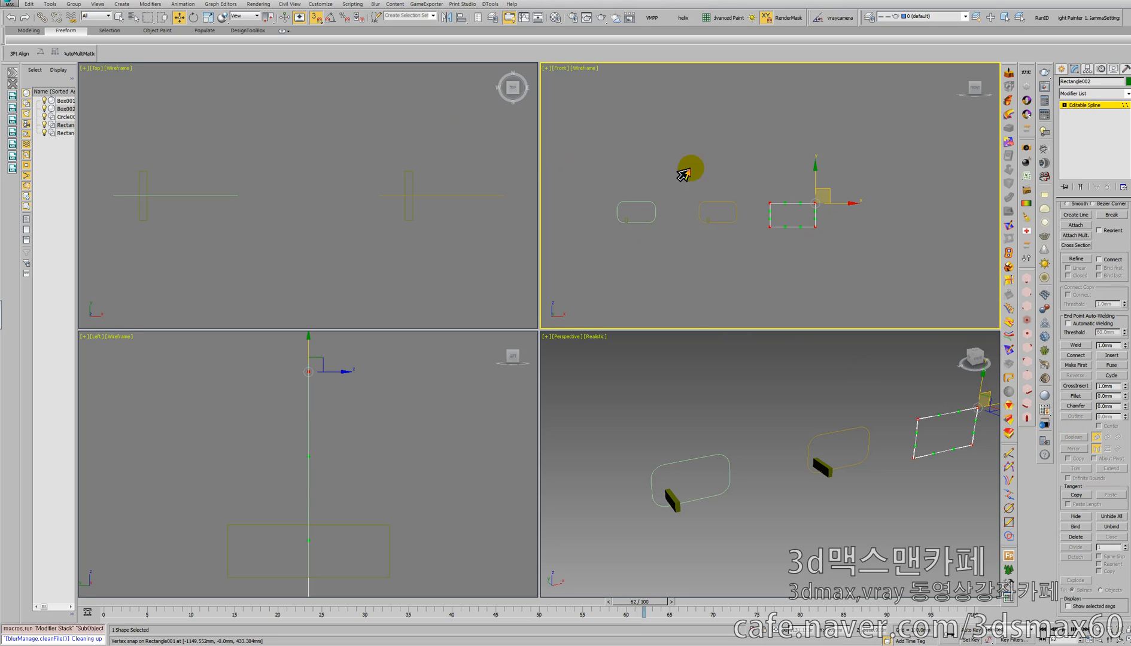
right_click(812, 198)
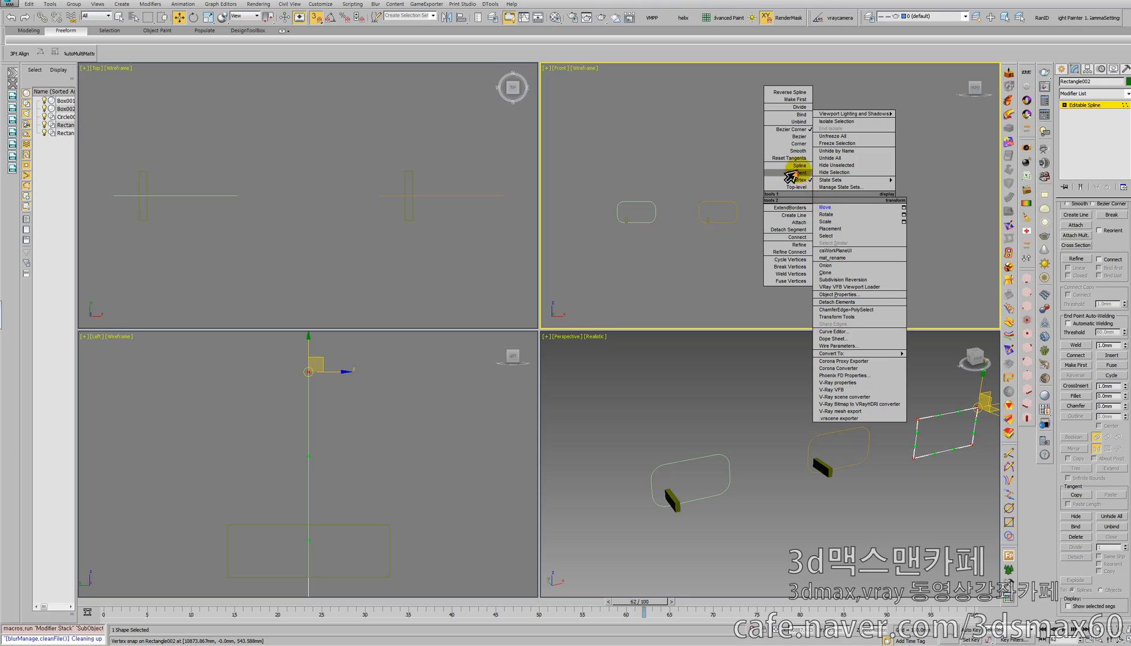
click(799, 144)
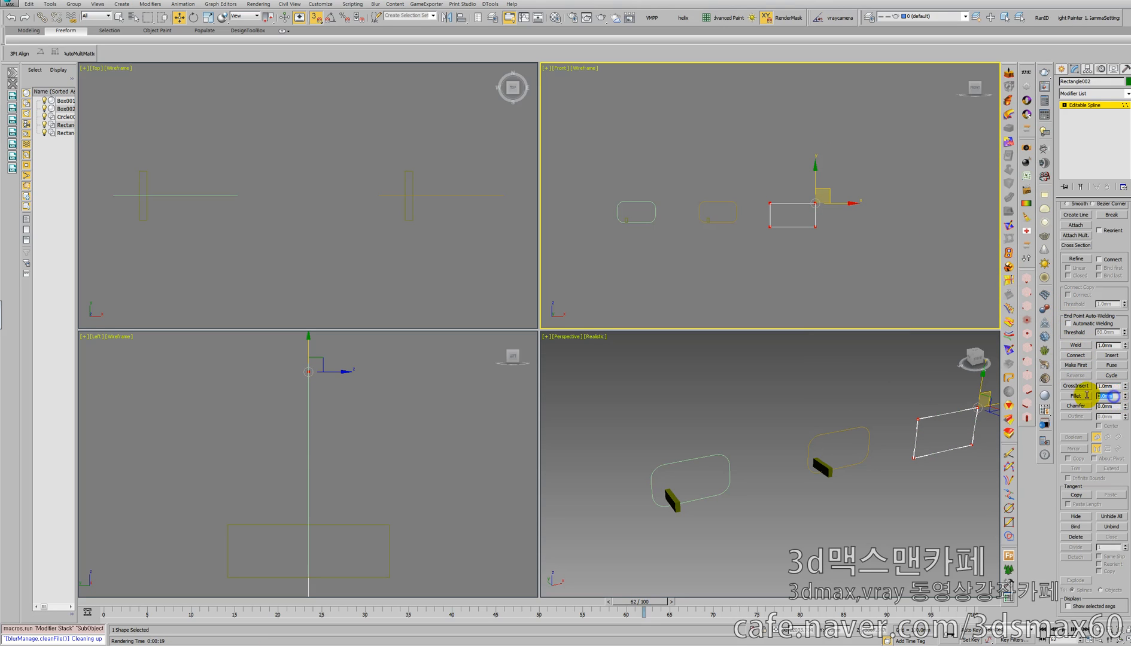
Fillet all four corners of the new rectangle with a value of 150.
text(150)
key(Return)
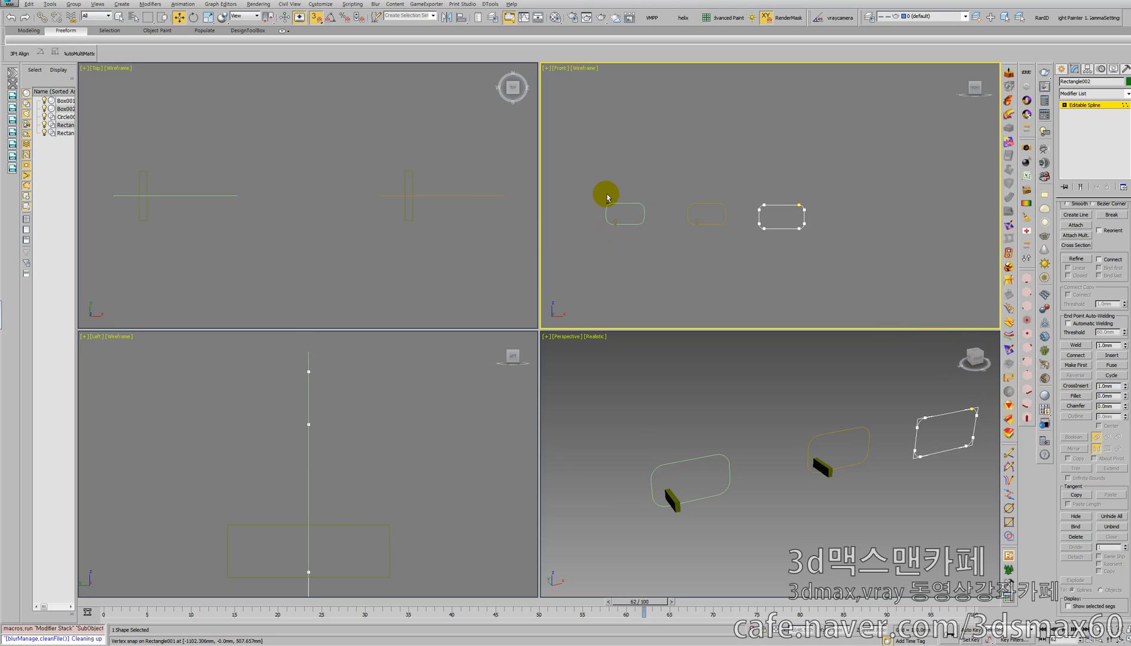
key(alt+z)
drag(803, 217, 811, 182)
right_click(904, 136)
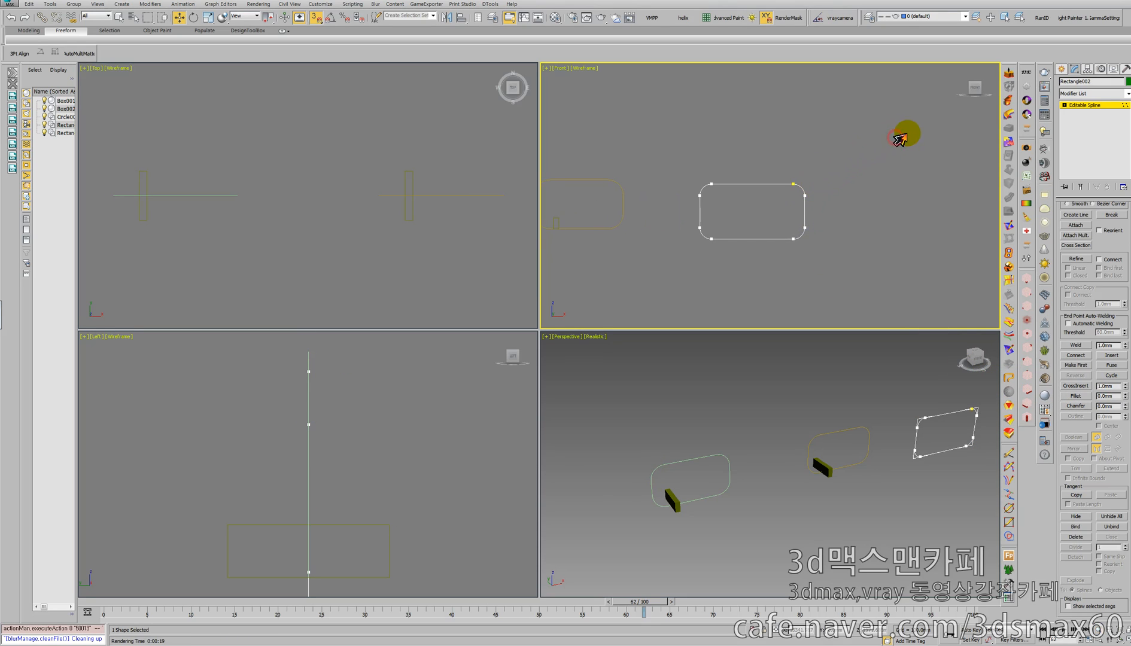
Detach the lower and side segments of the new rounded rectangle as a separate shape.
key(2)
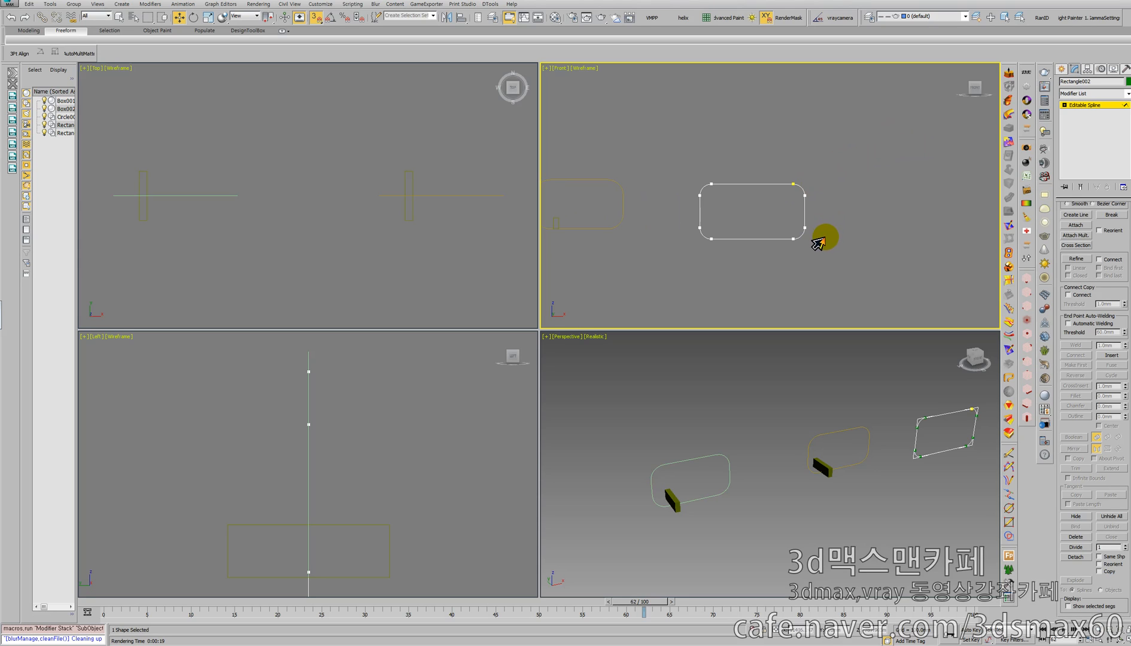
drag(849, 263, 638, 222)
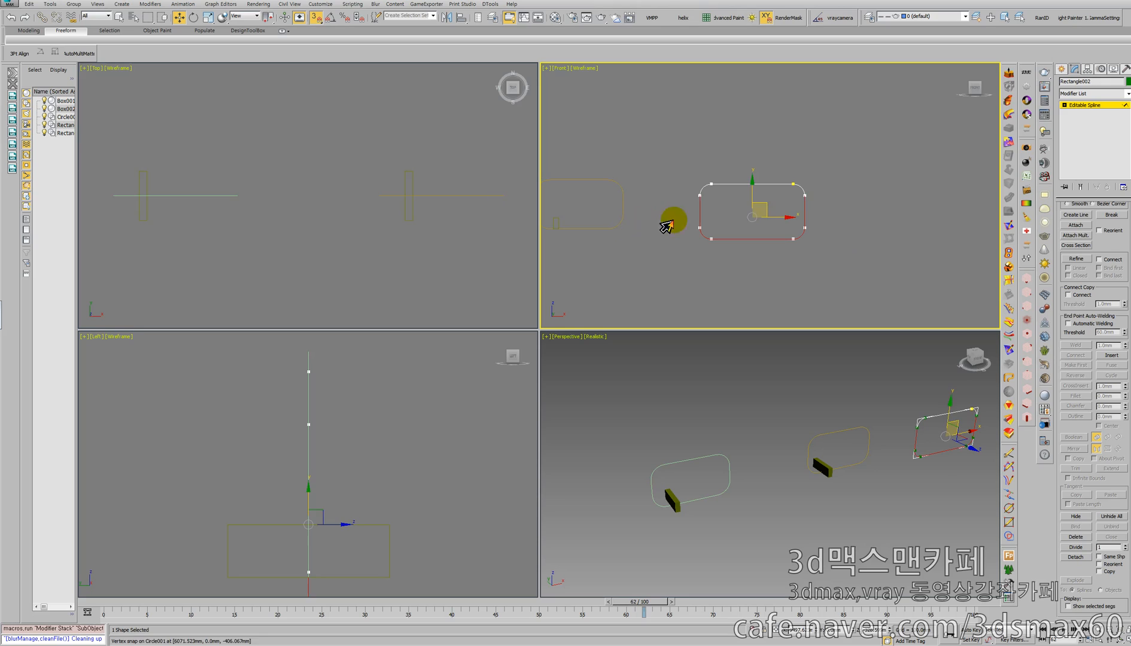
click(1110, 216)
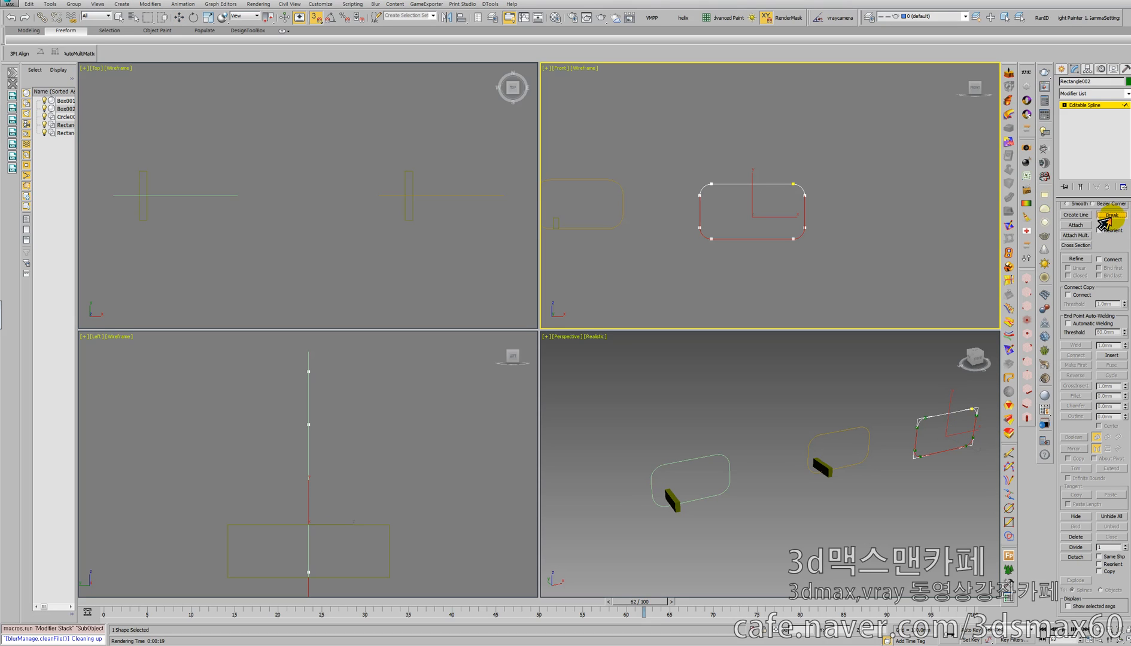
click(1105, 217)
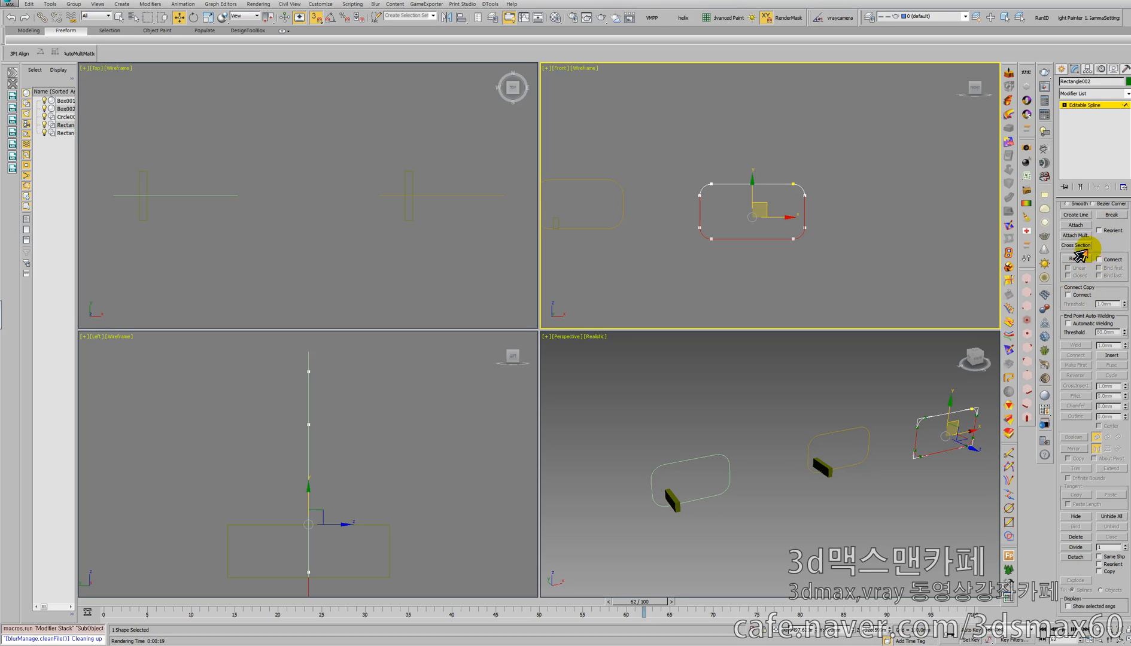
scroll(1086, 287, up, 3)
drag(1087, 298, 1094, 275)
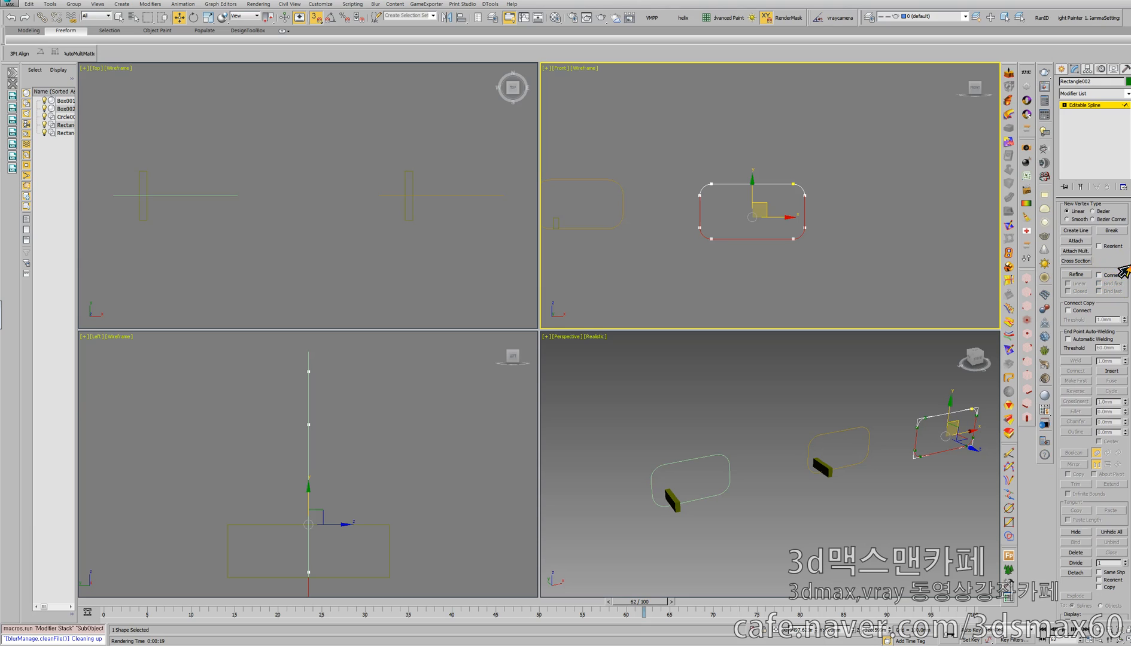
click(1075, 573)
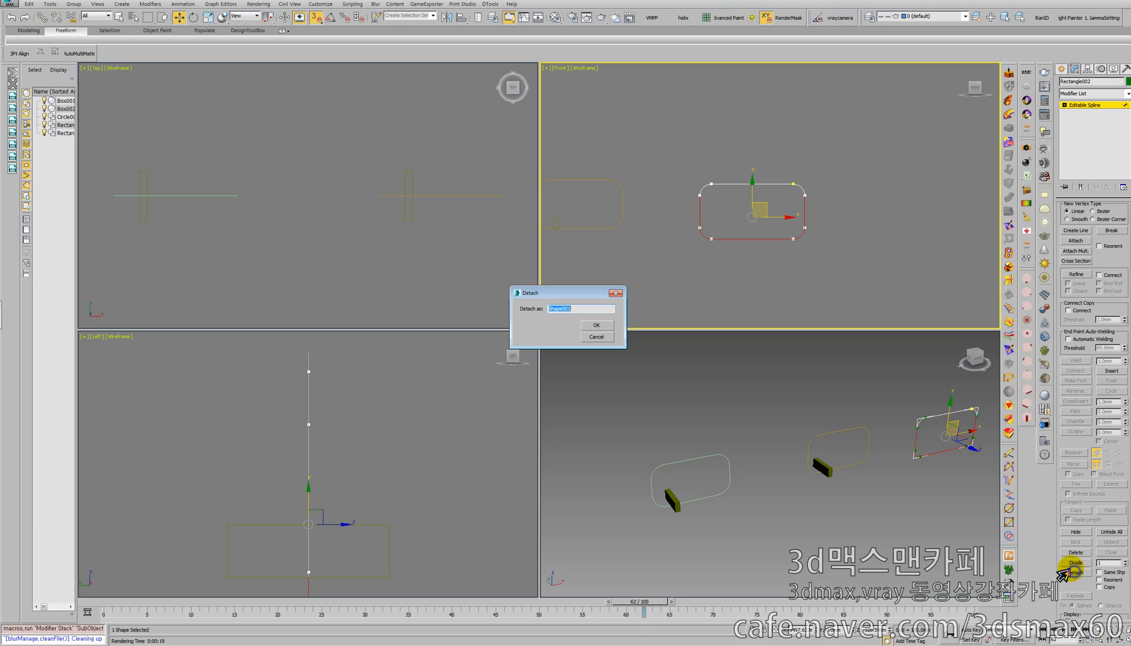
click(595, 325)
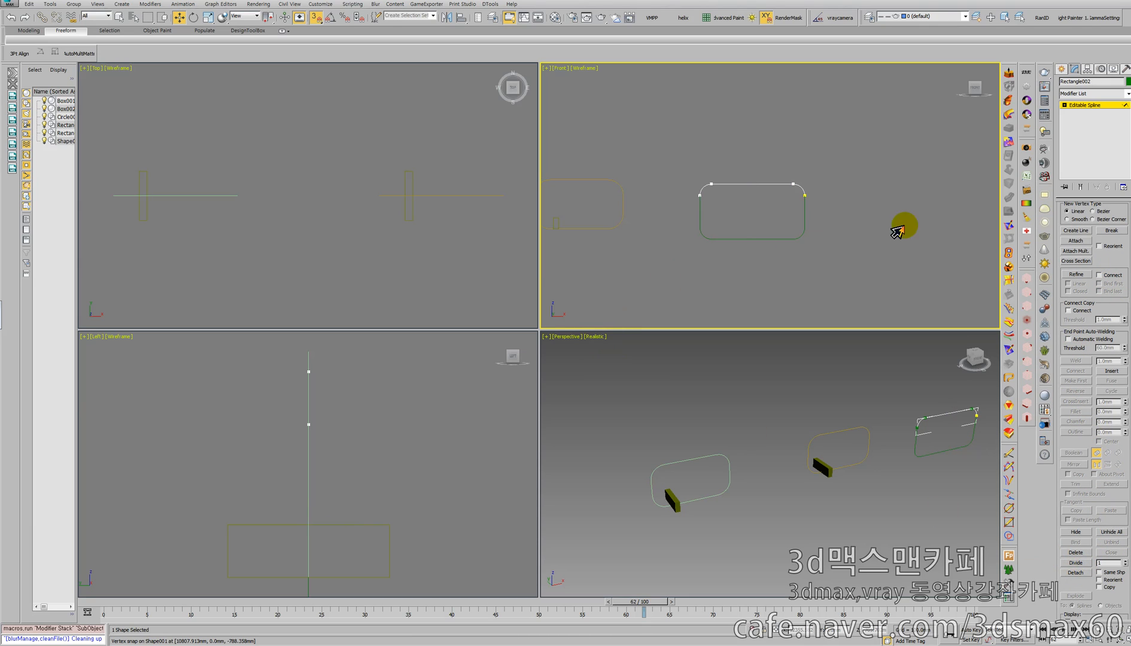
Select the detached lower part and attach the remaining upper part of the rounded rectangle to it.
click(1092, 117)
click(784, 239)
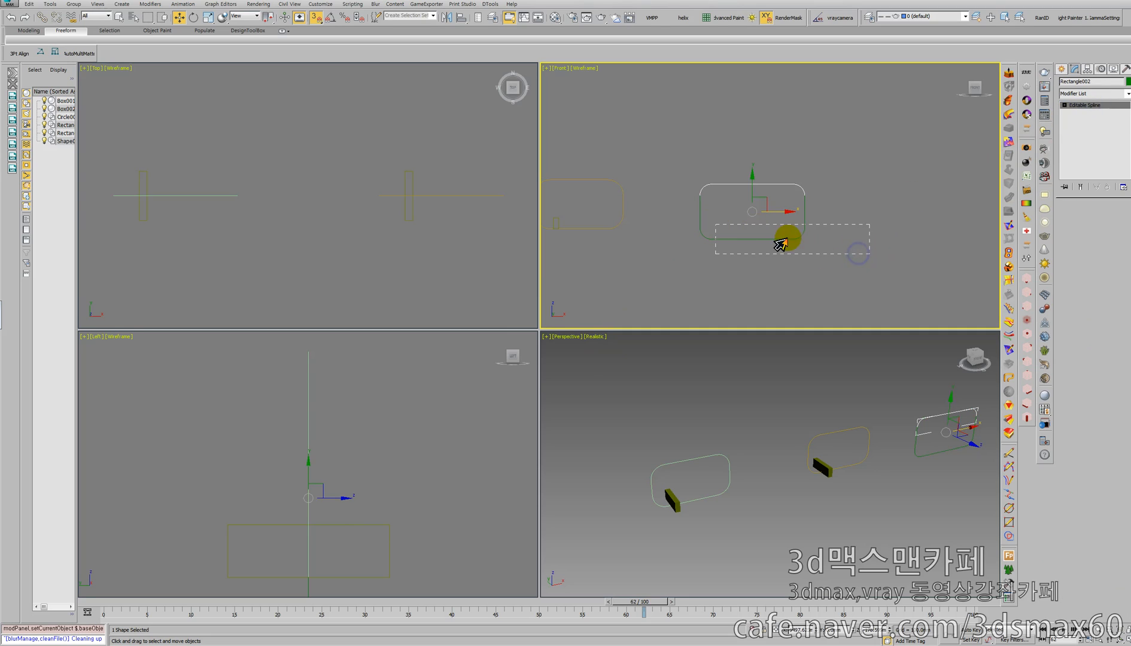
click(1075, 240)
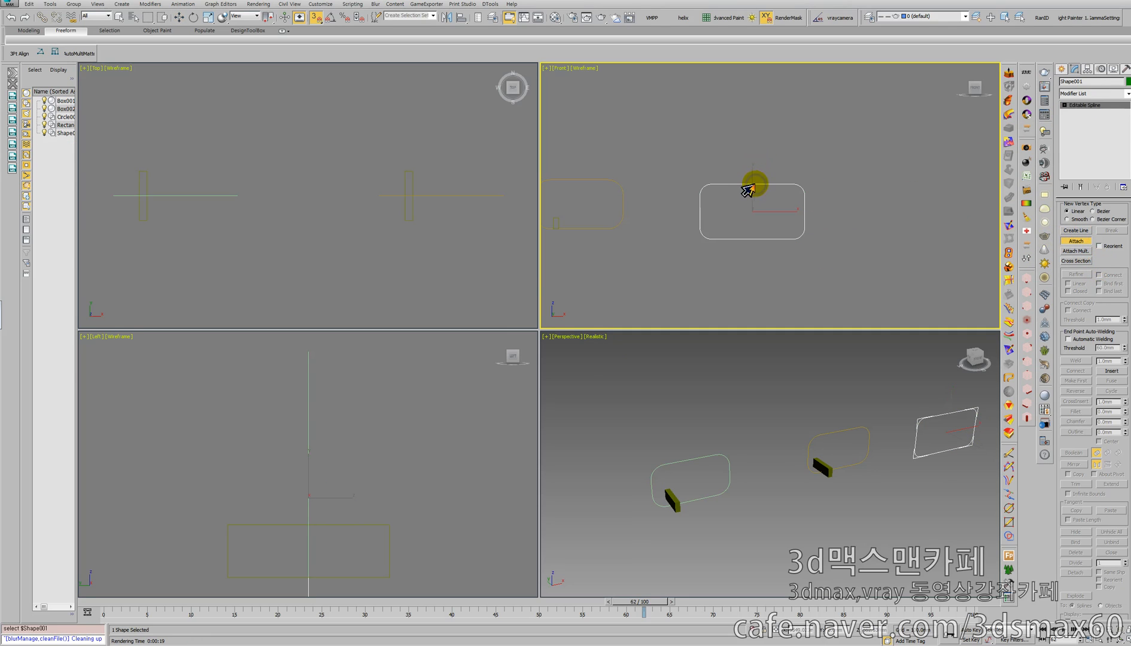
Weld all vertices of the rejoined rounded rectangle with a 1.0 mm threshold.
key(1)
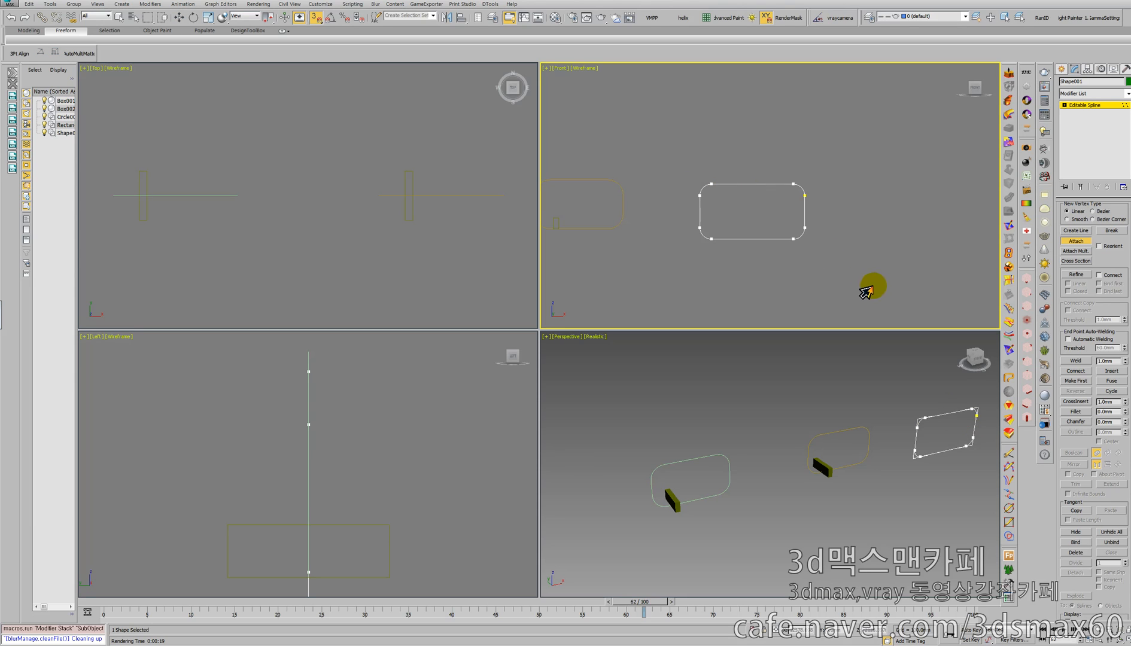
right_click(717, 150)
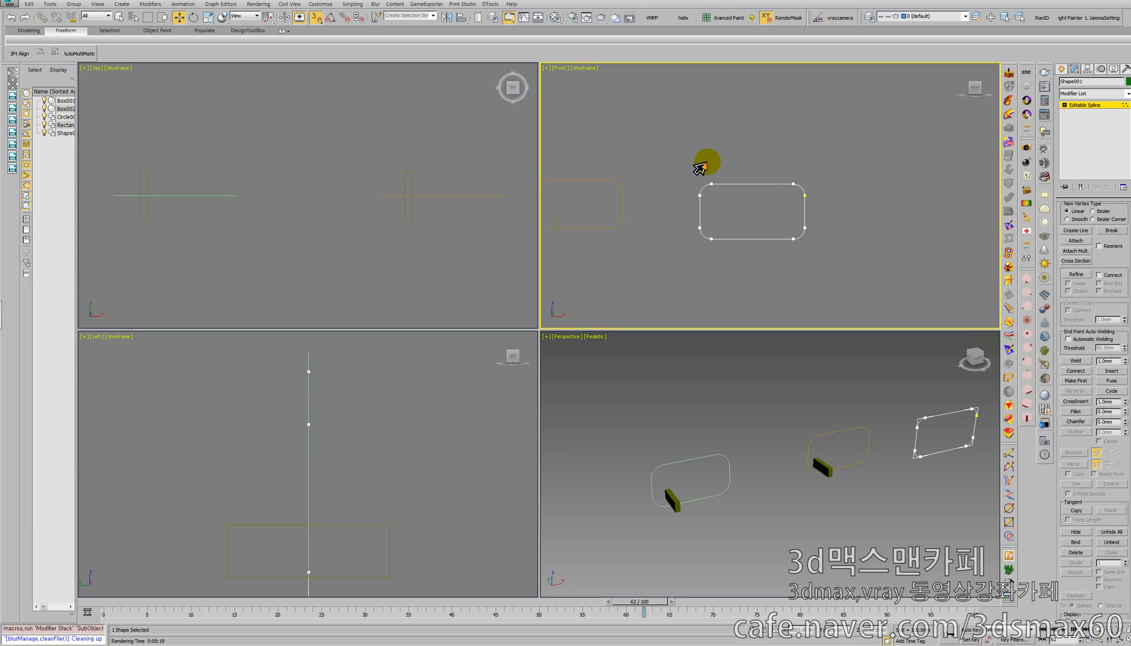
drag(682, 155, 881, 296)
click(1069, 337)
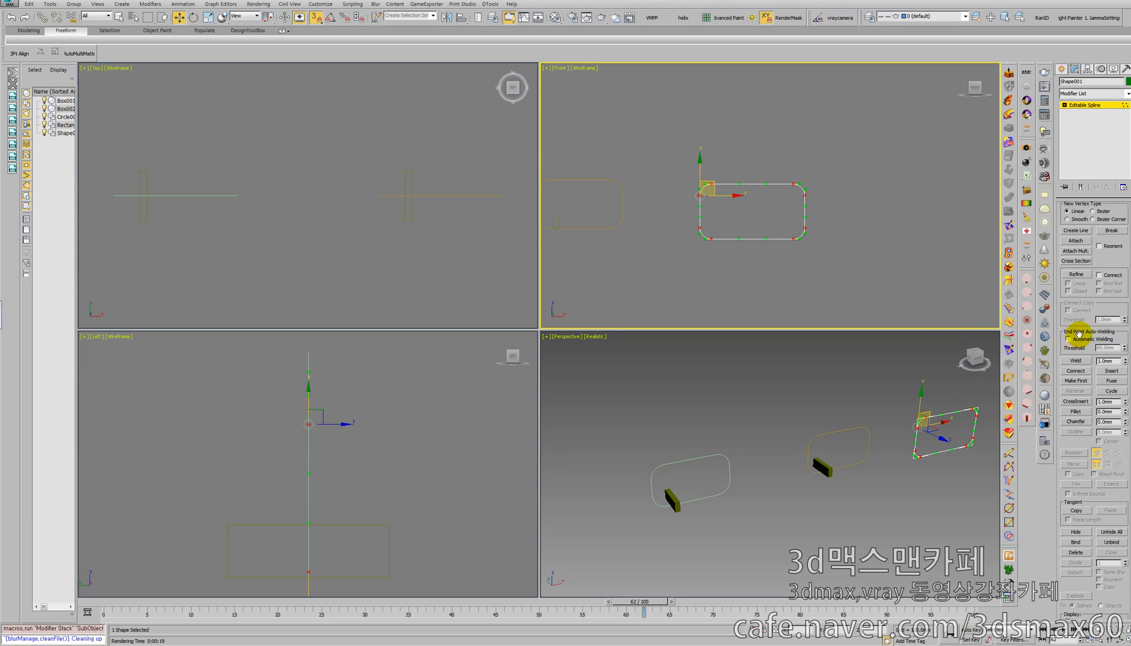
click(1066, 362)
click(1075, 110)
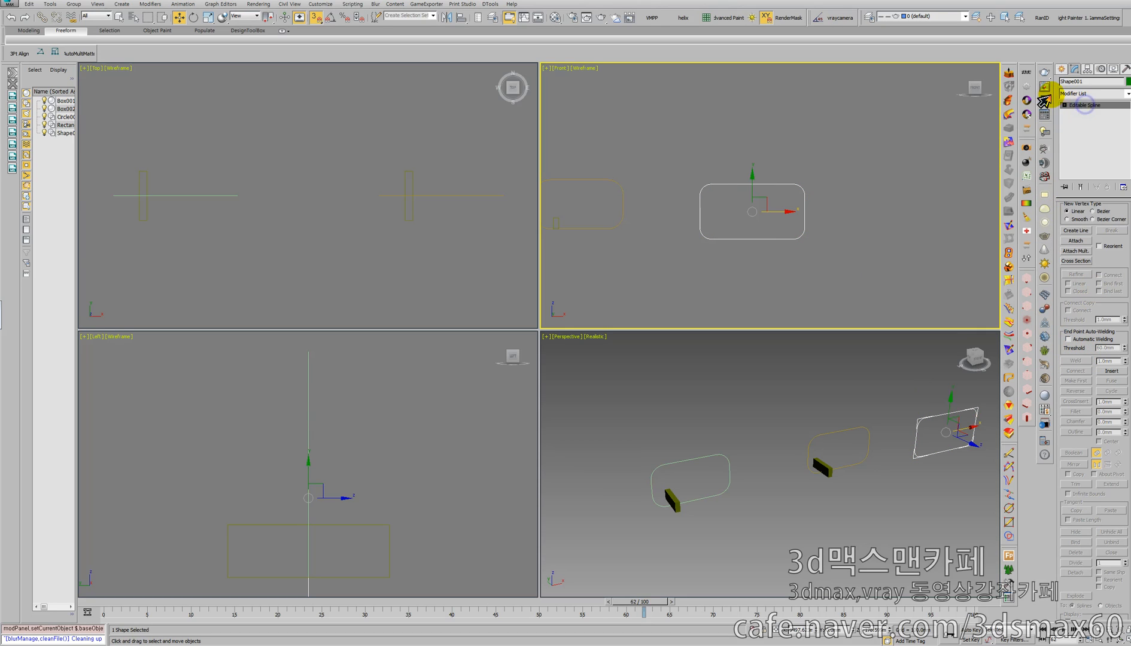
Create a box about 1114 mm long, 377 mm wide and 544 mm high at the rejoined rectangle's left end in the Top view.
middle_drag(340, 178, 88, 177)
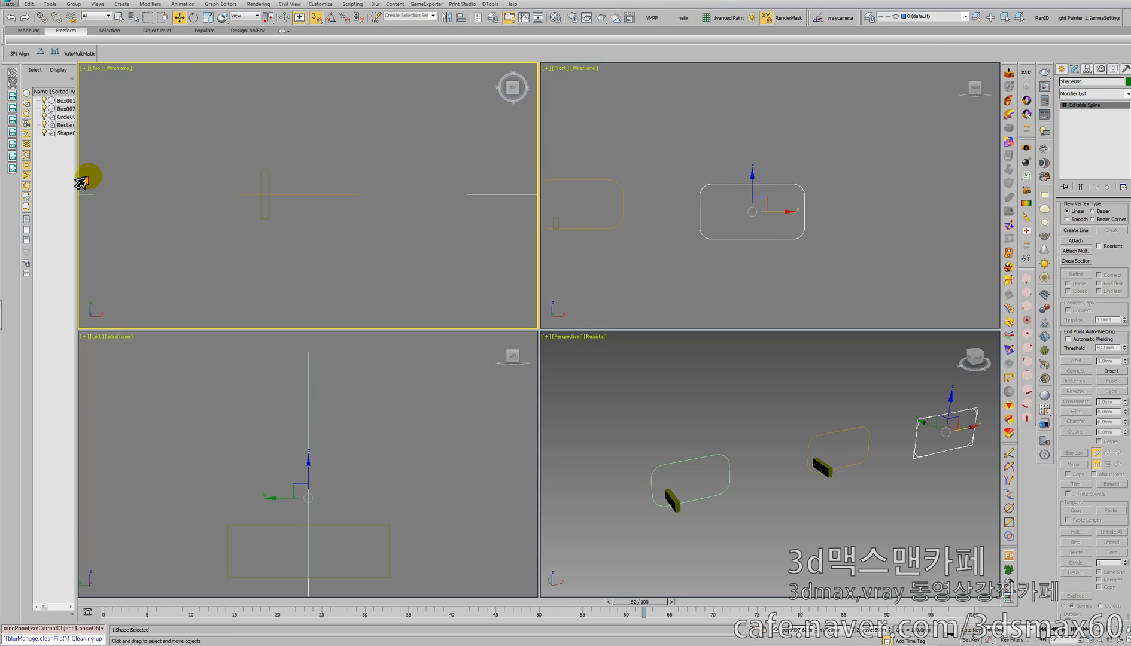
middle_drag(308, 182, 258, 180)
click(1061, 69)
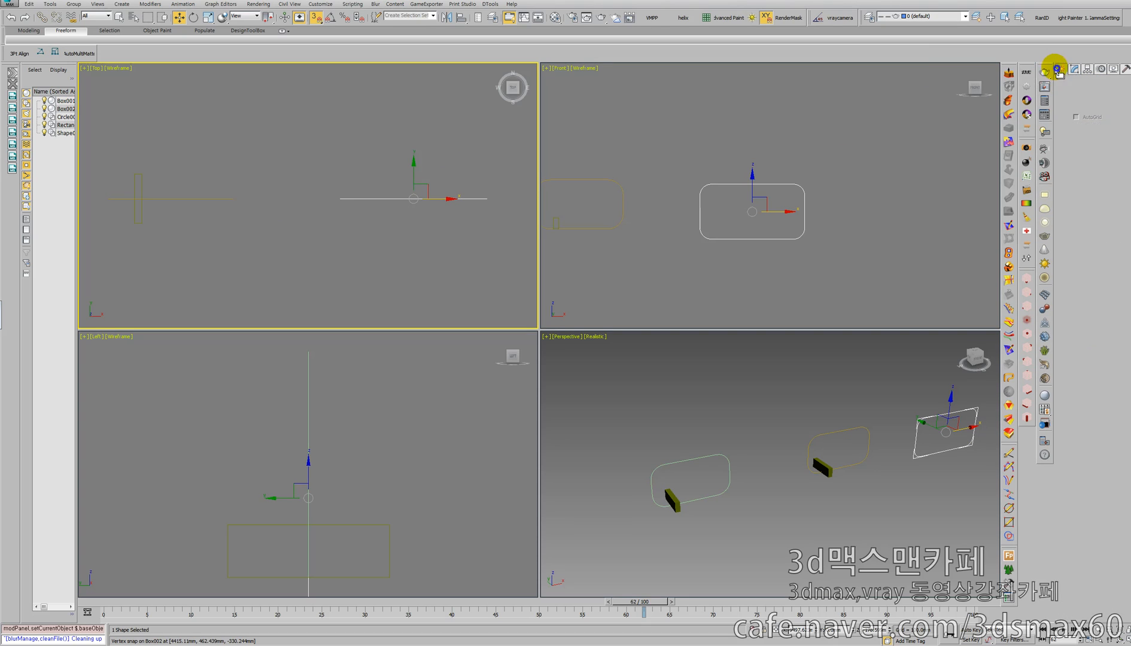
click(1064, 83)
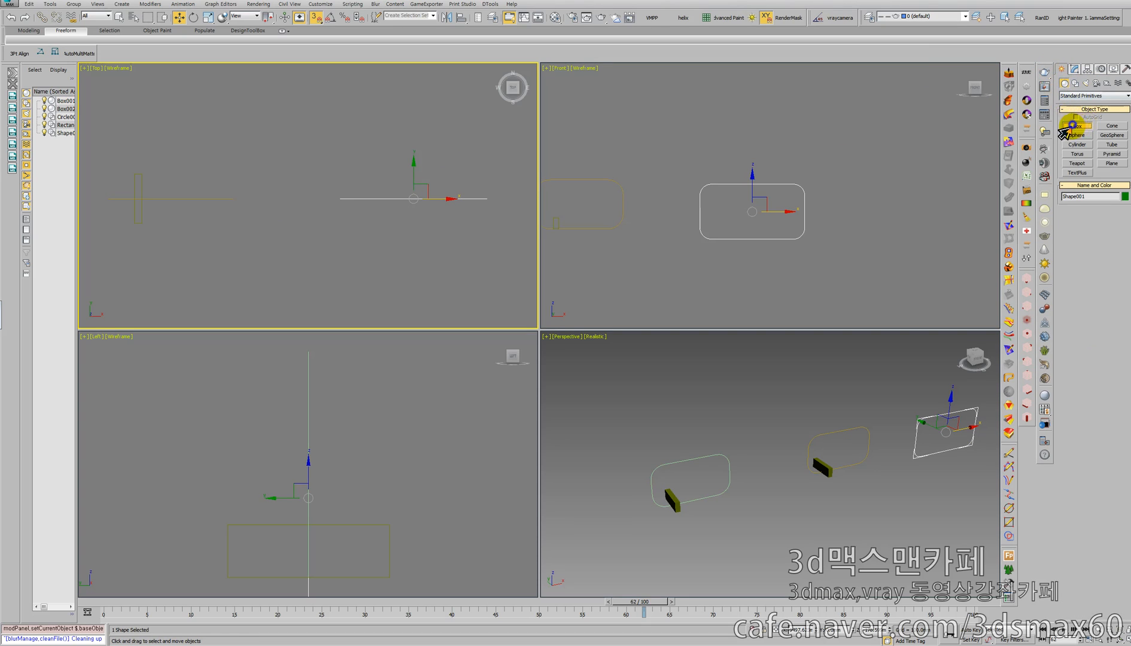
click(1077, 126)
drag(347, 181, 359, 229)
click(357, 196)
Set the new box's length to 5000 mm.
middle_drag(783, 429, 612, 429)
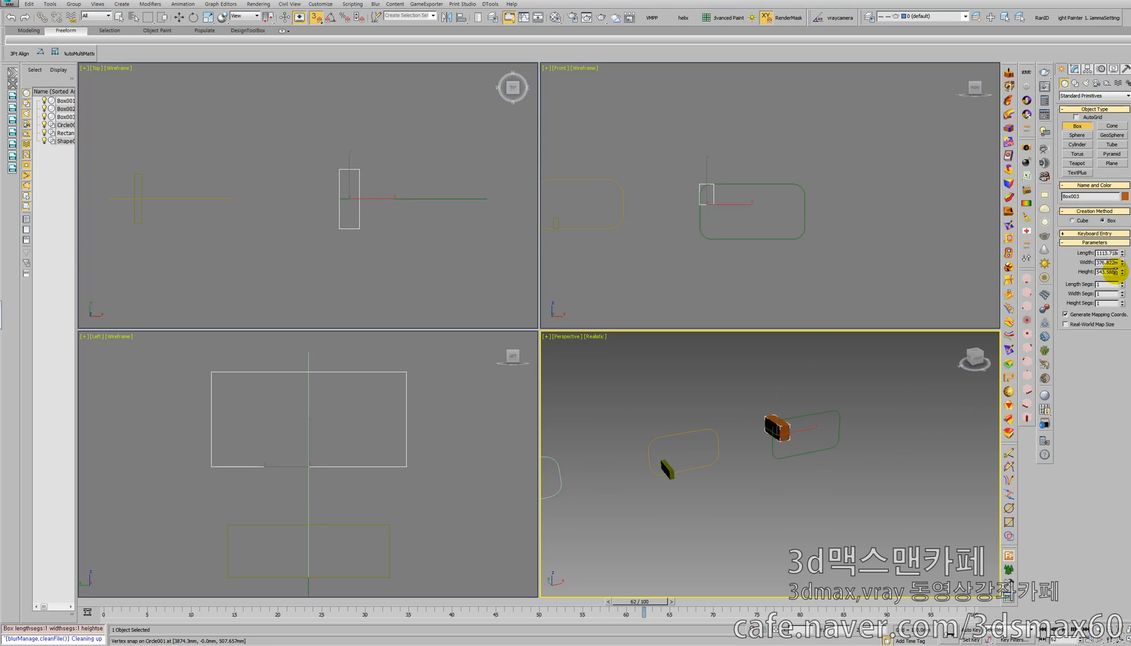
double_click(1108, 272)
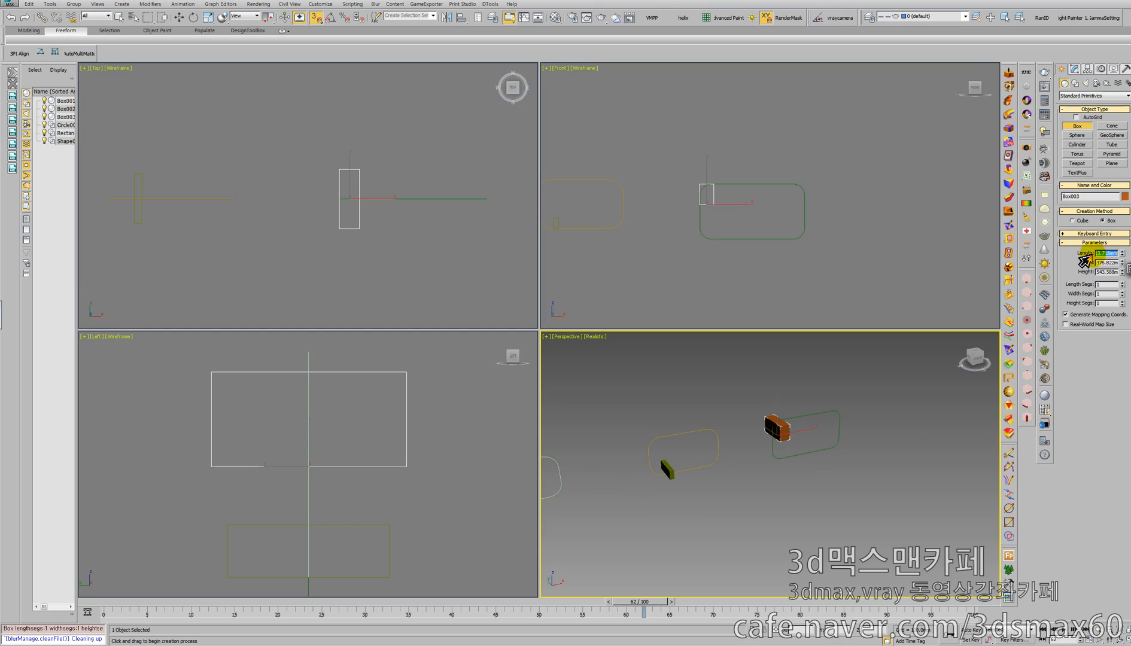
text(200)
key(Return)
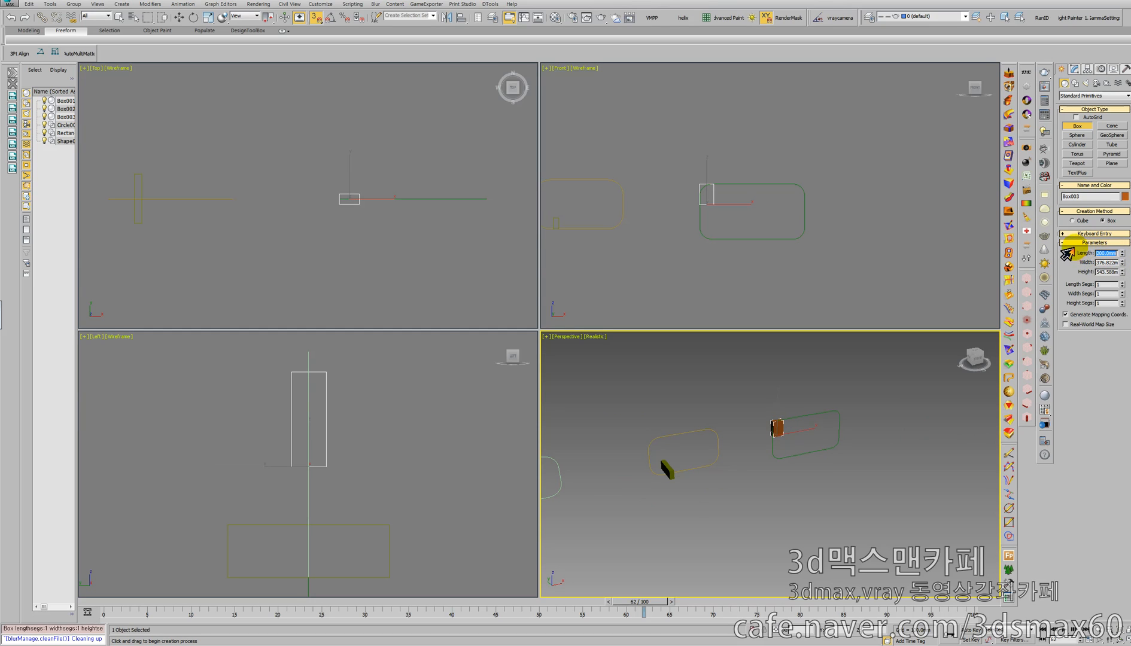
text(50)
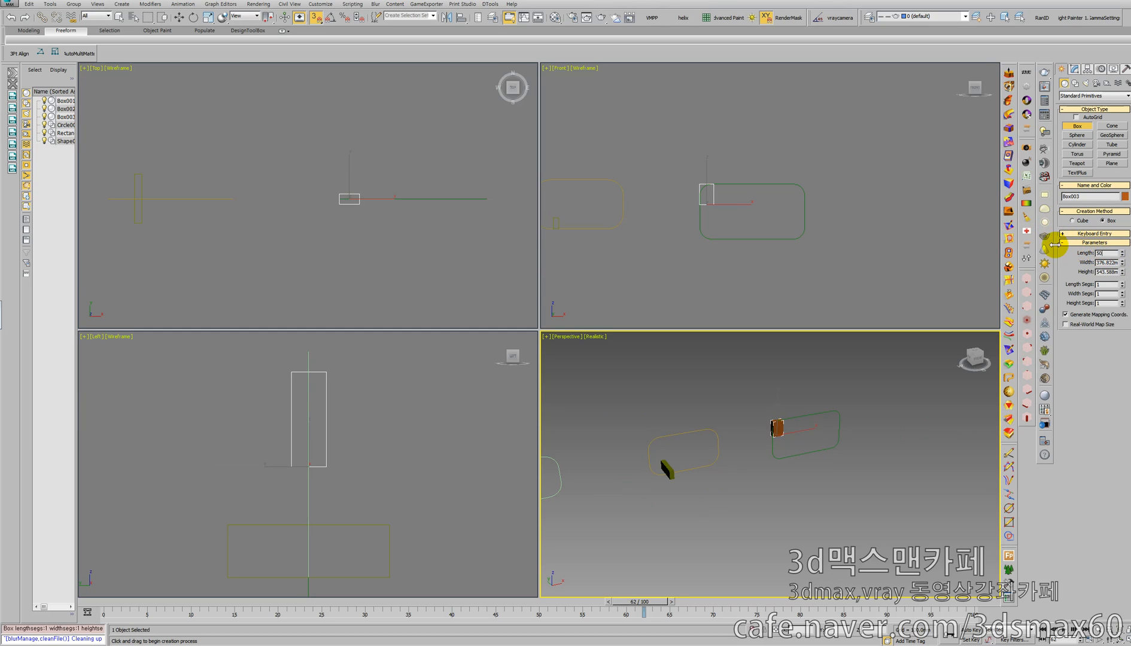
text(0)
key(Return)
text(500)
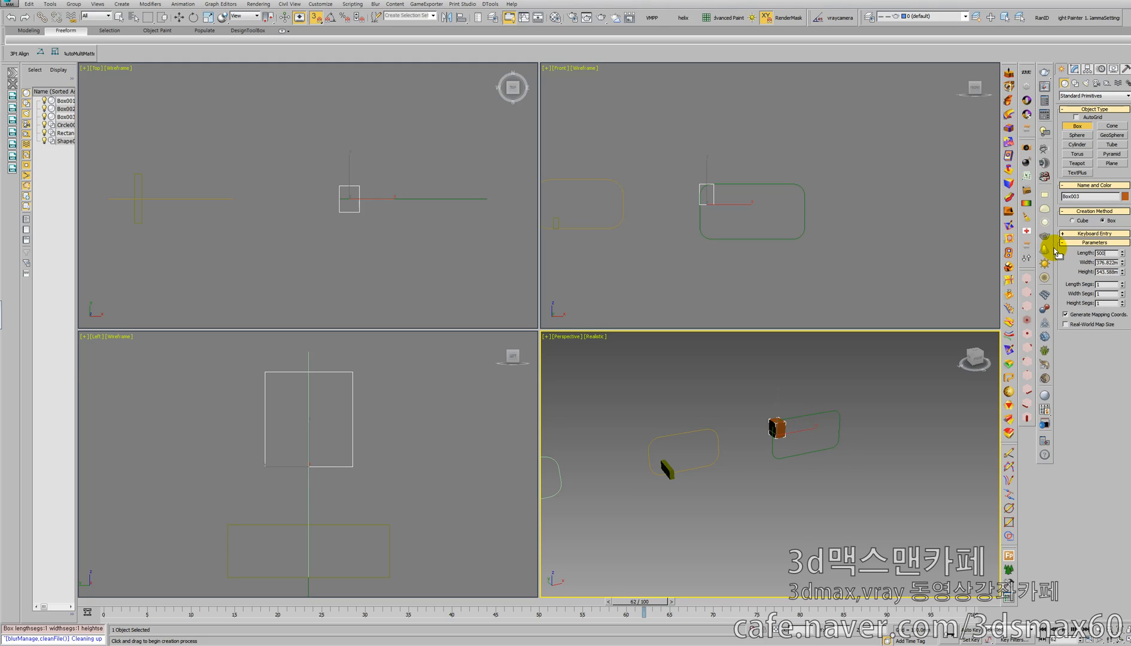
text(0)
key(Return)
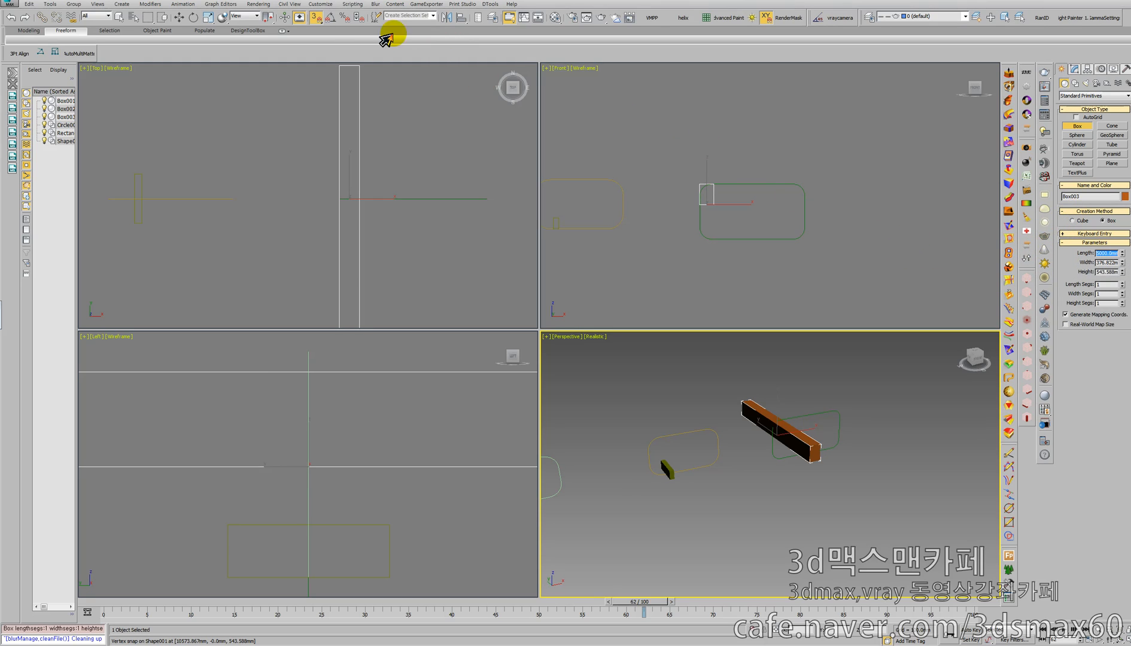
Constrain the new box to the rejoined rounded rectangle with a Path Constraint and enable Follow.
click(182, 4)
mouse_move(193, 39)
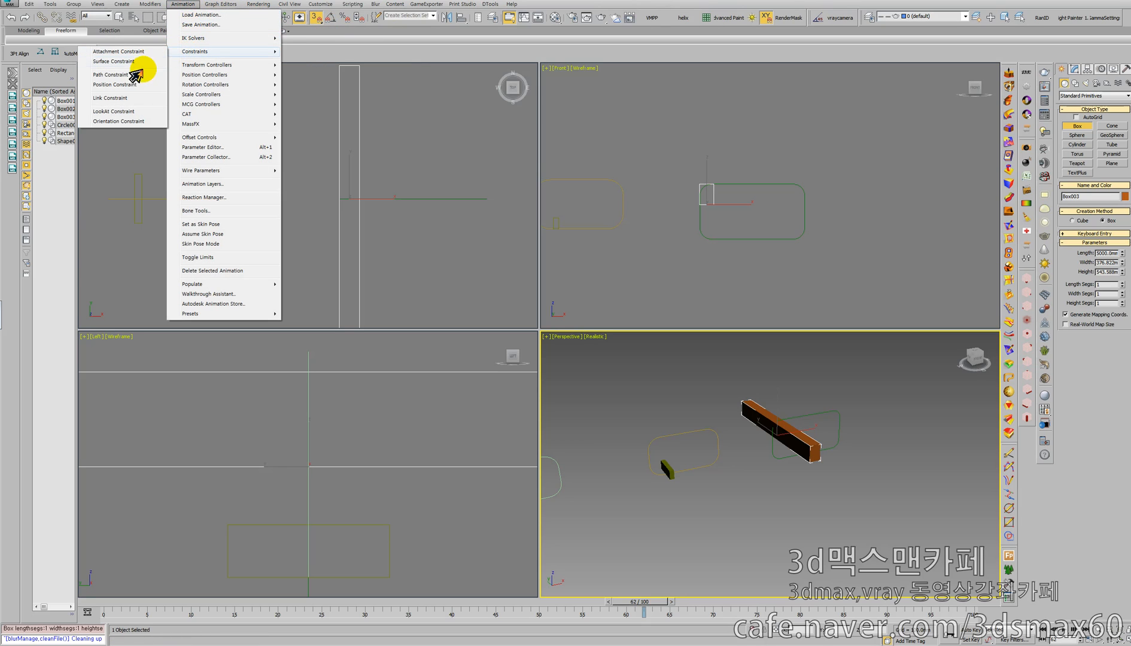
click(132, 74)
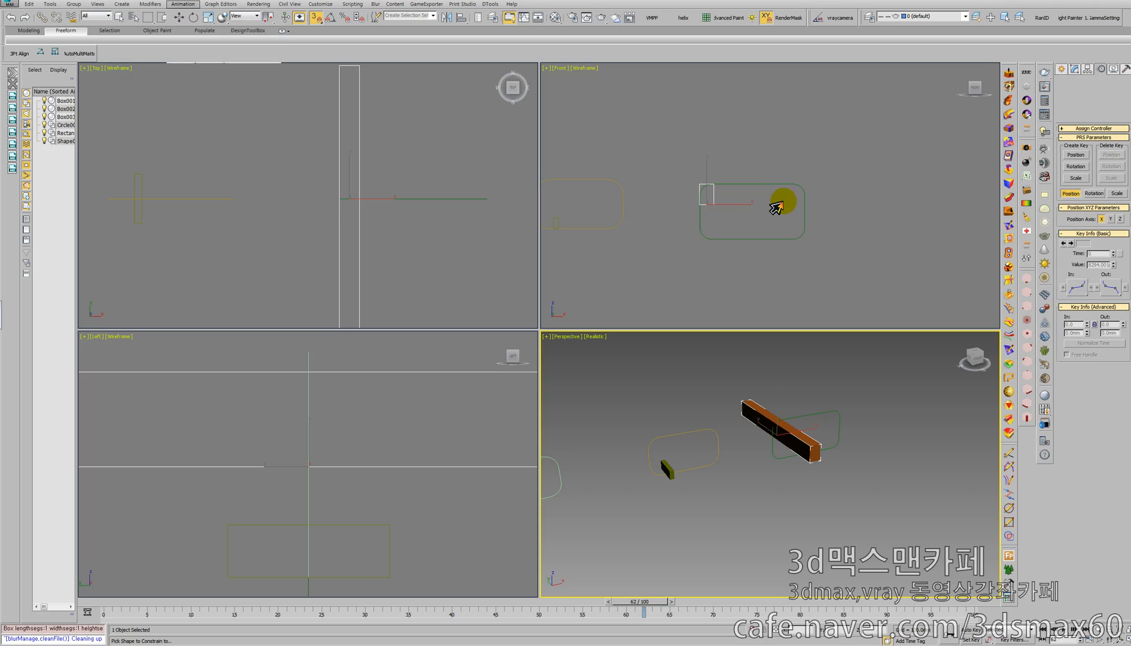
click(810, 414)
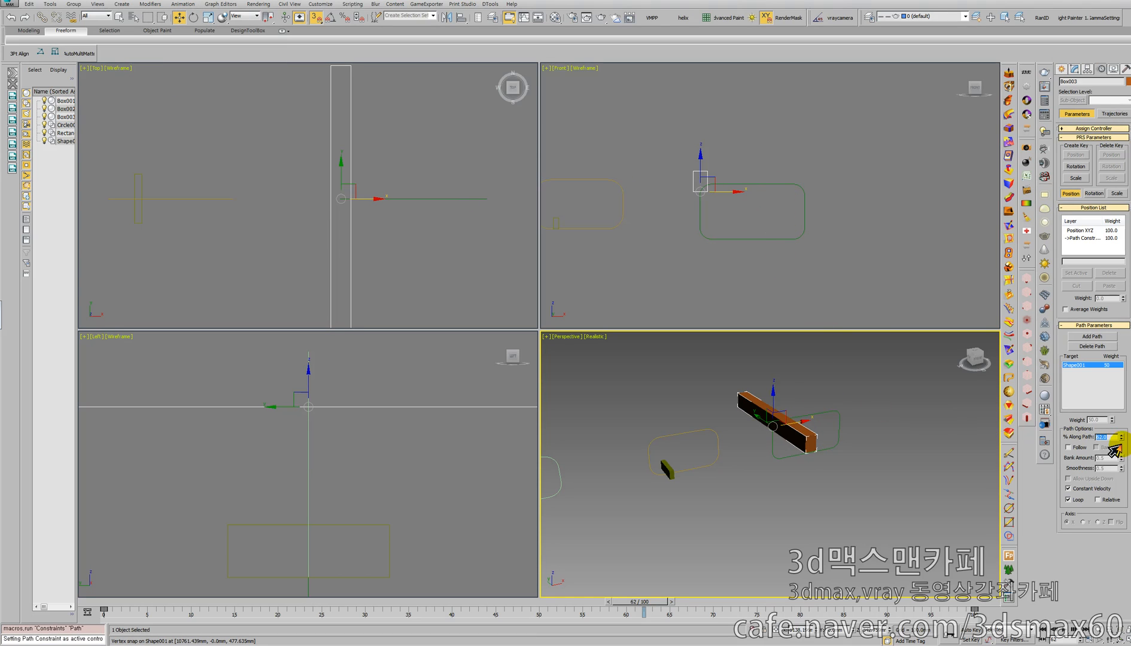
click(1069, 448)
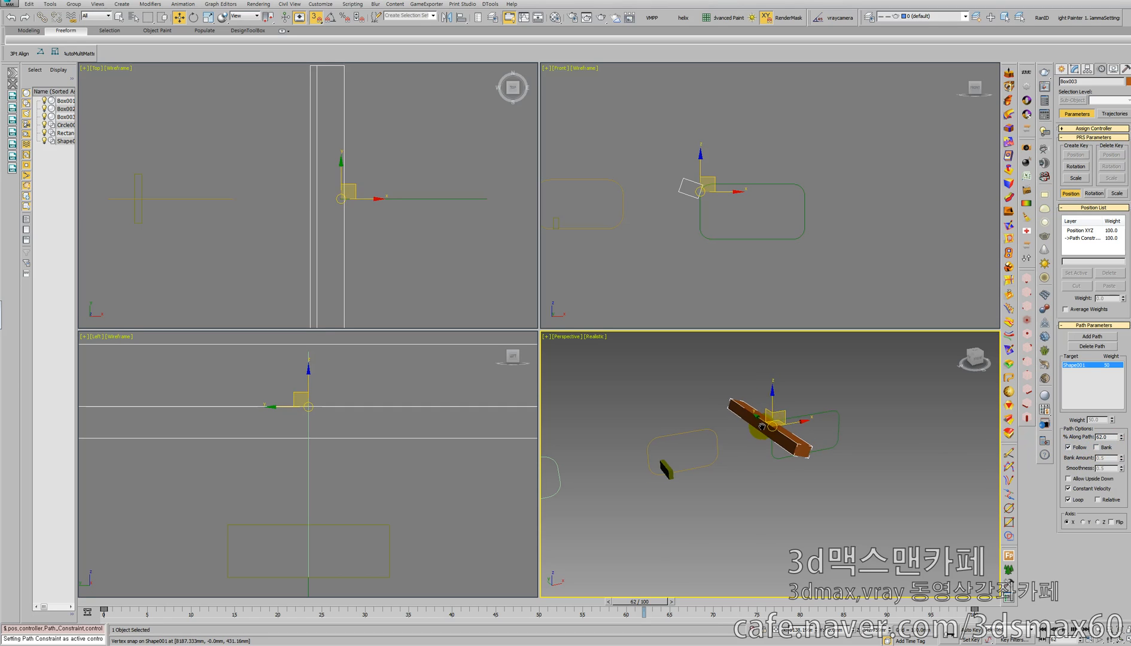
Play the animation to examine the long box's orientation along its path in the Front view, then stop it.
click(688, 210)
middle_drag(689, 210, 636, 207)
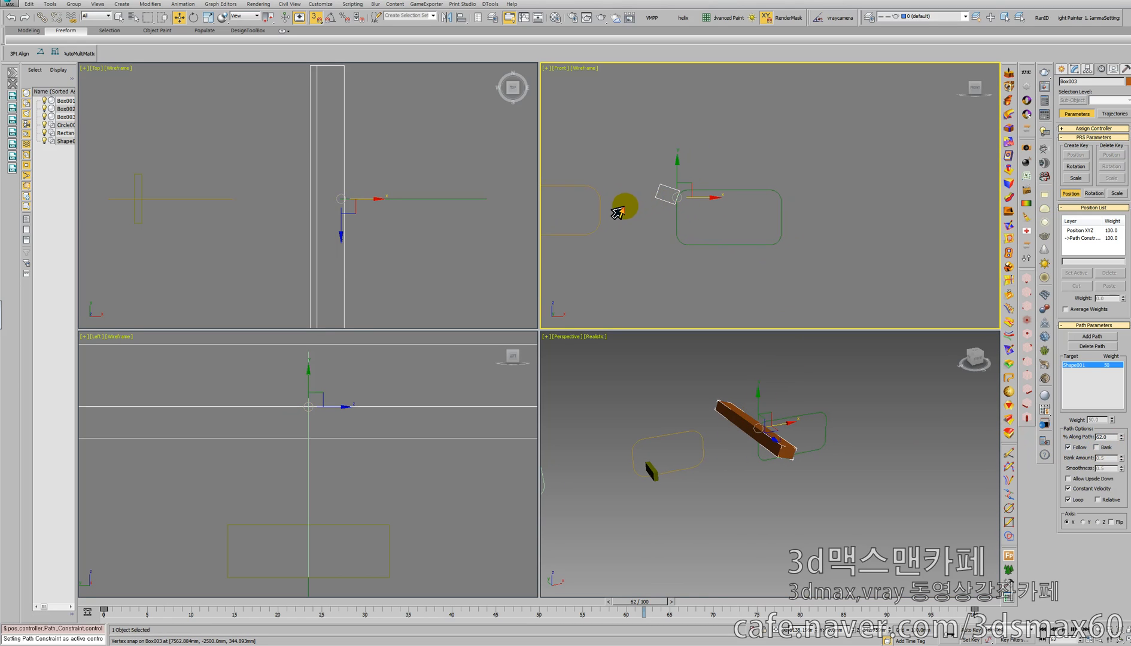
key(slash)
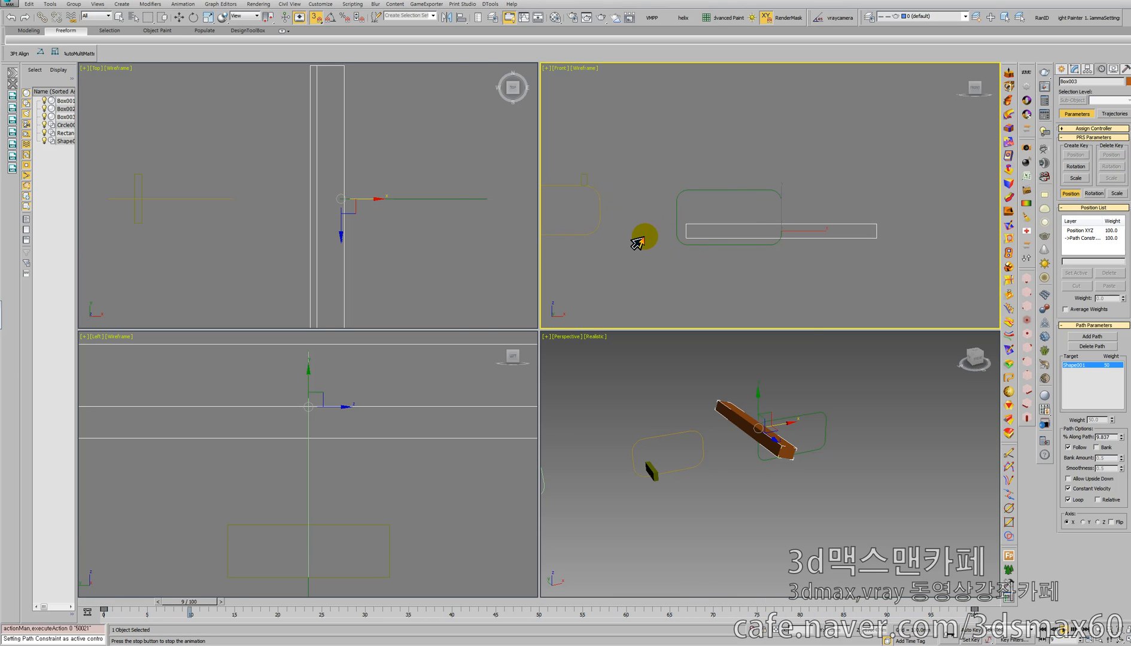
key(Escape)
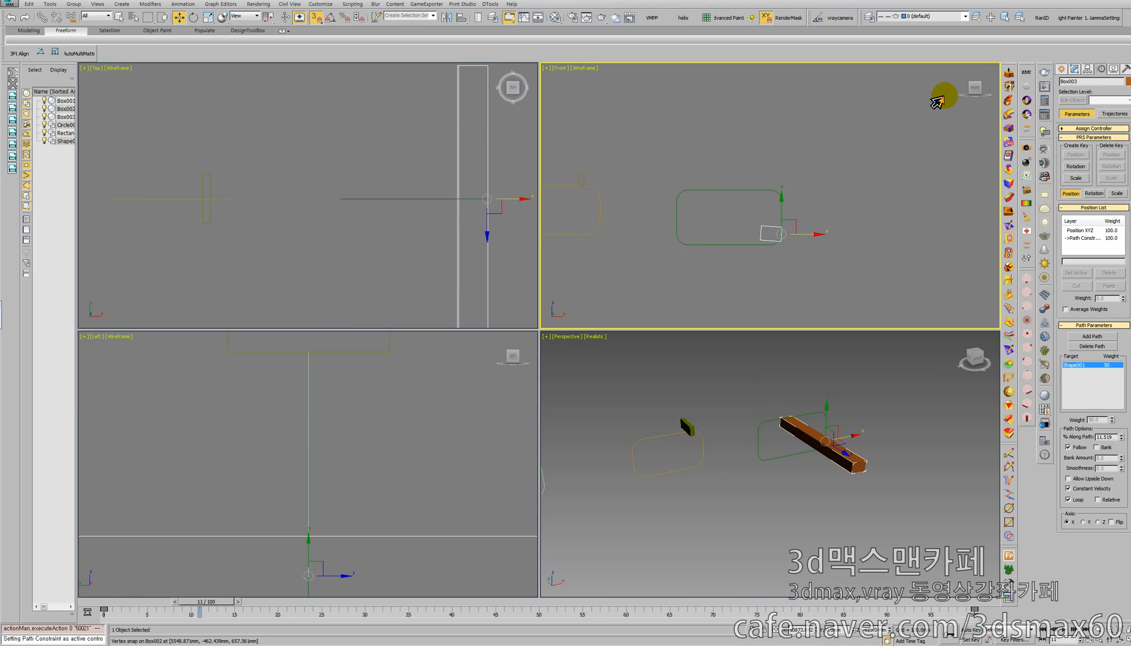
Reduce the long box to about 2310 mm in length, 241 mm in width and 277 mm in height.
click(1069, 70)
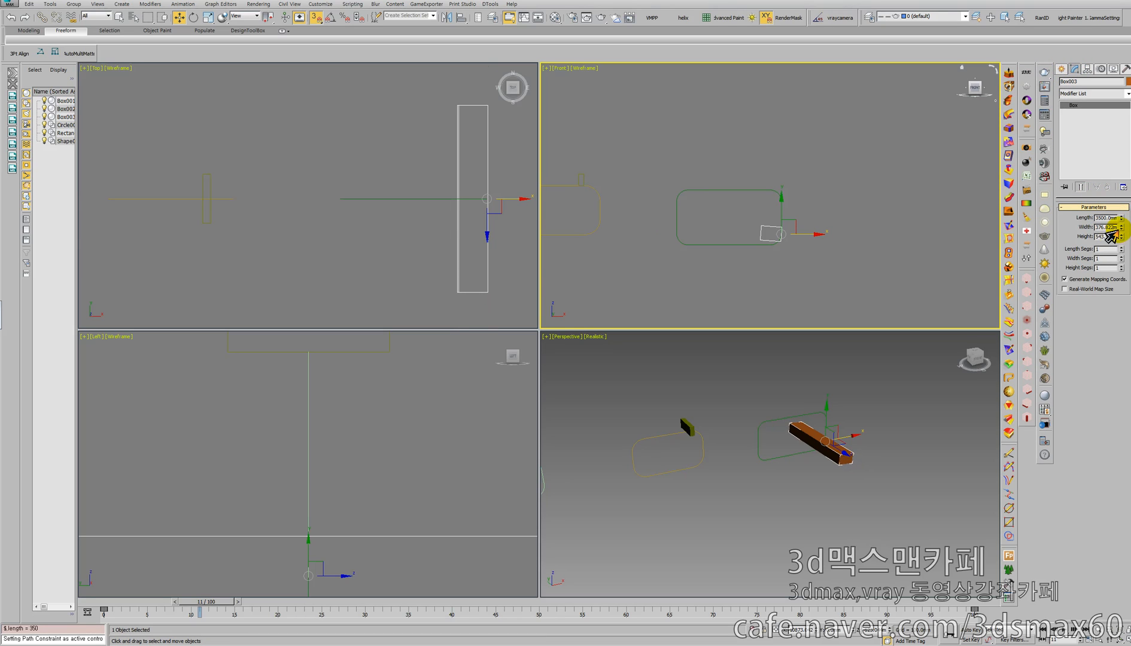
drag(1111, 236, 1119, 259)
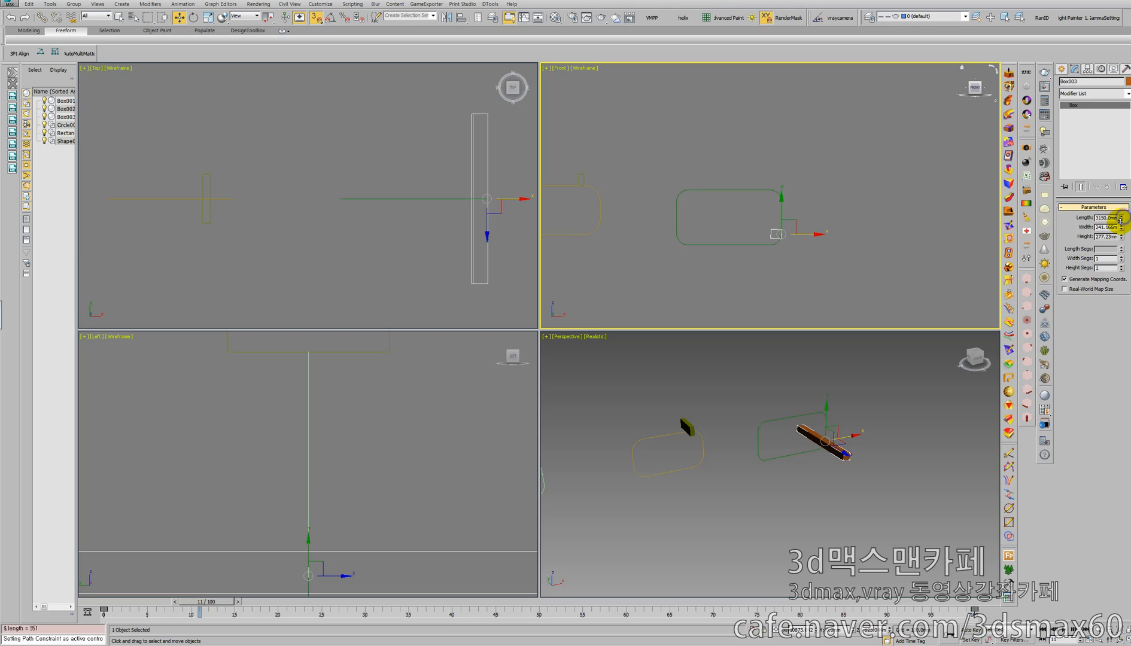
drag(858, 245, 835, 234)
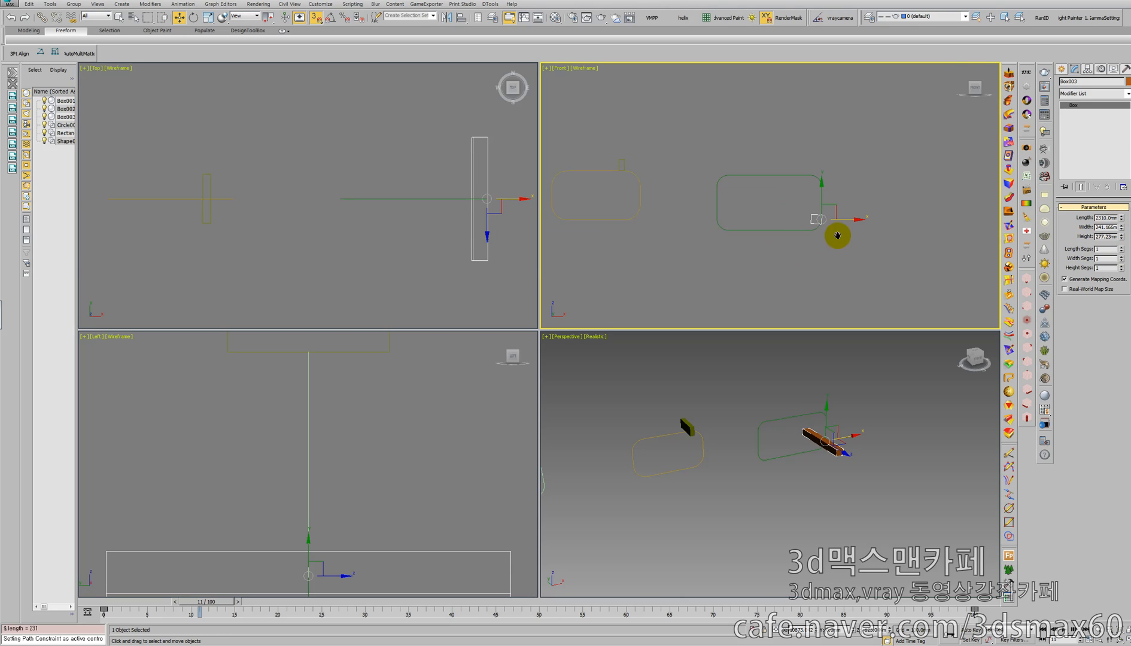
Replay the animation in the Front view and pause it partway to examine how the resized box turns along the path.
key(slash)
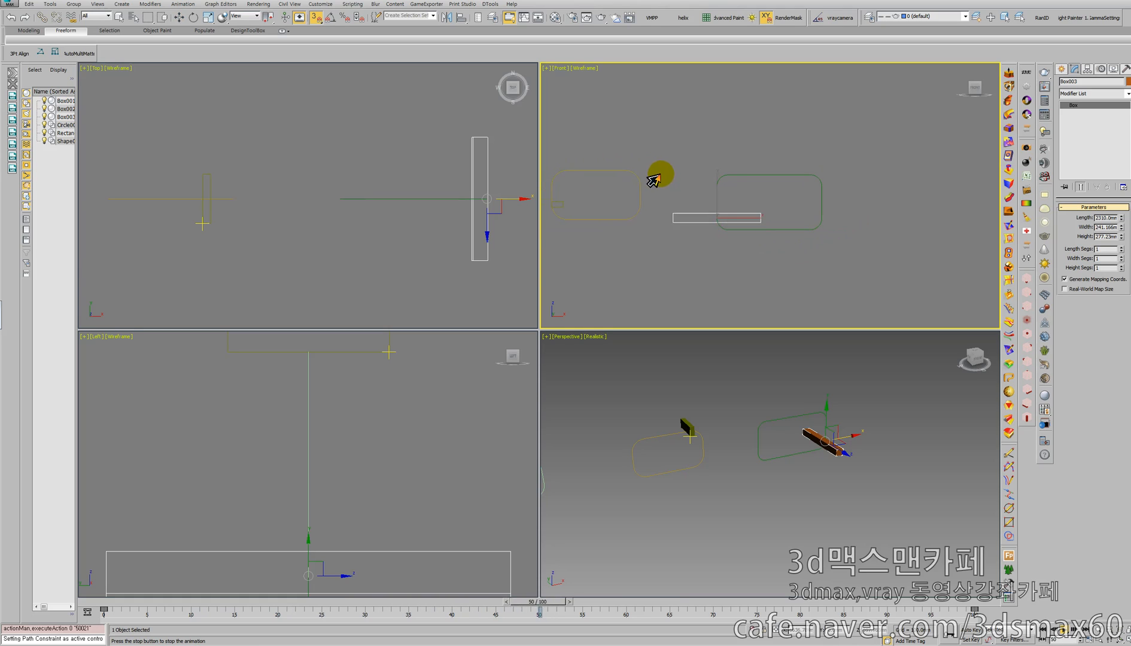
key(slash)
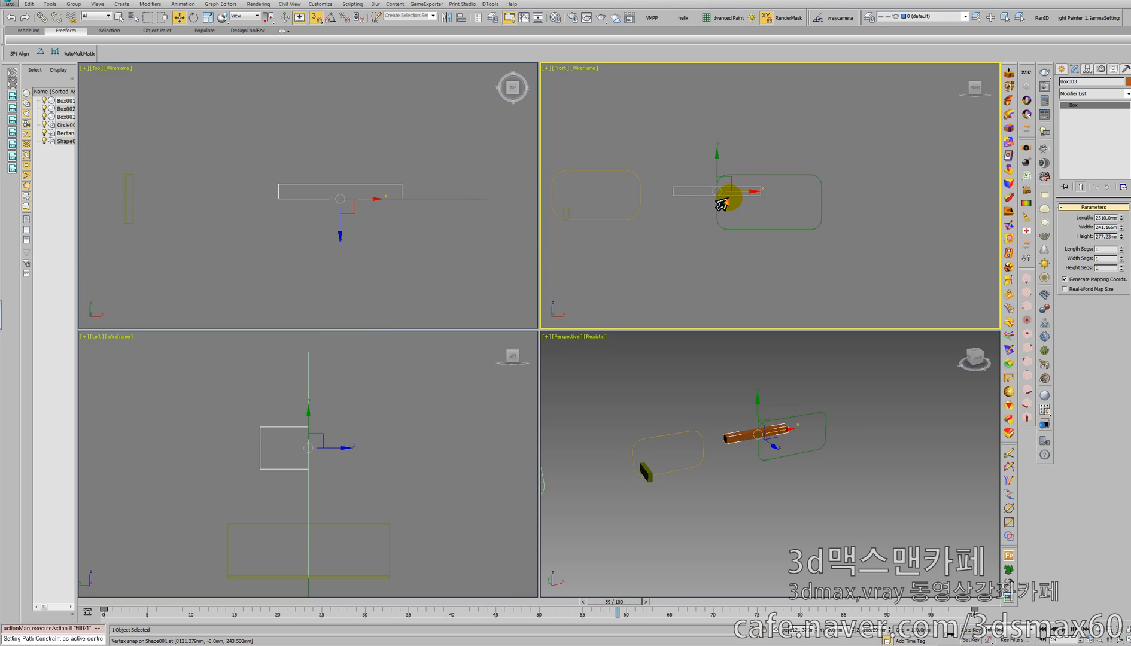
key(slash)
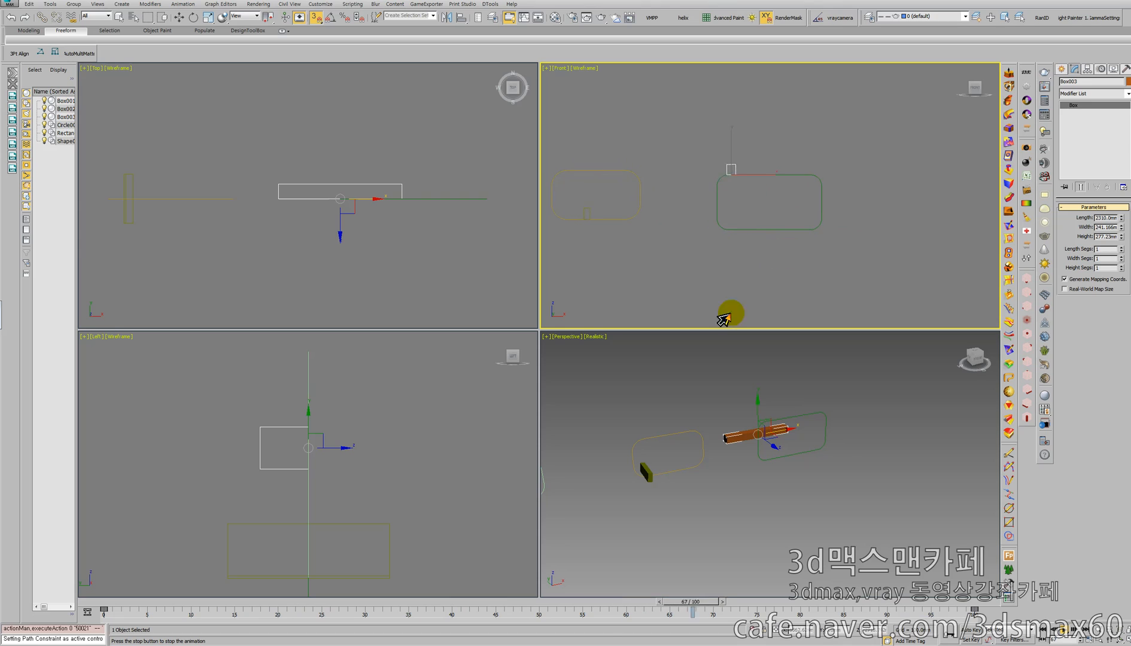
Stop the playback and inspect the long box against its rejoined rounded-rectangle path in the Front view.
middle_drag(821, 248, 825, 240)
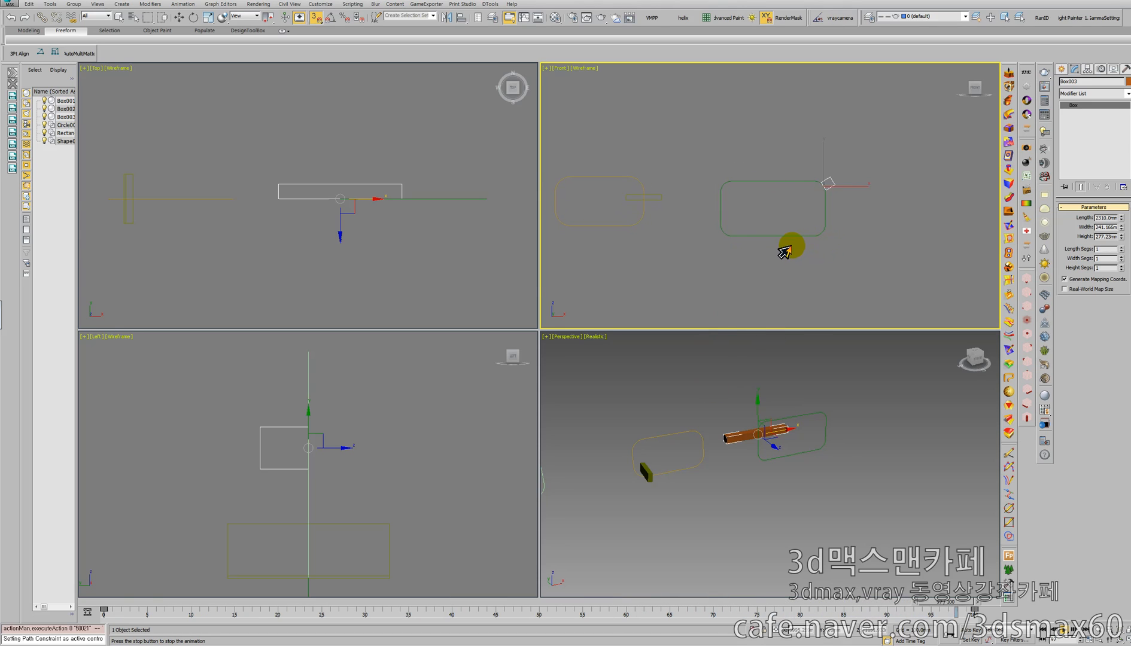
key(slash)
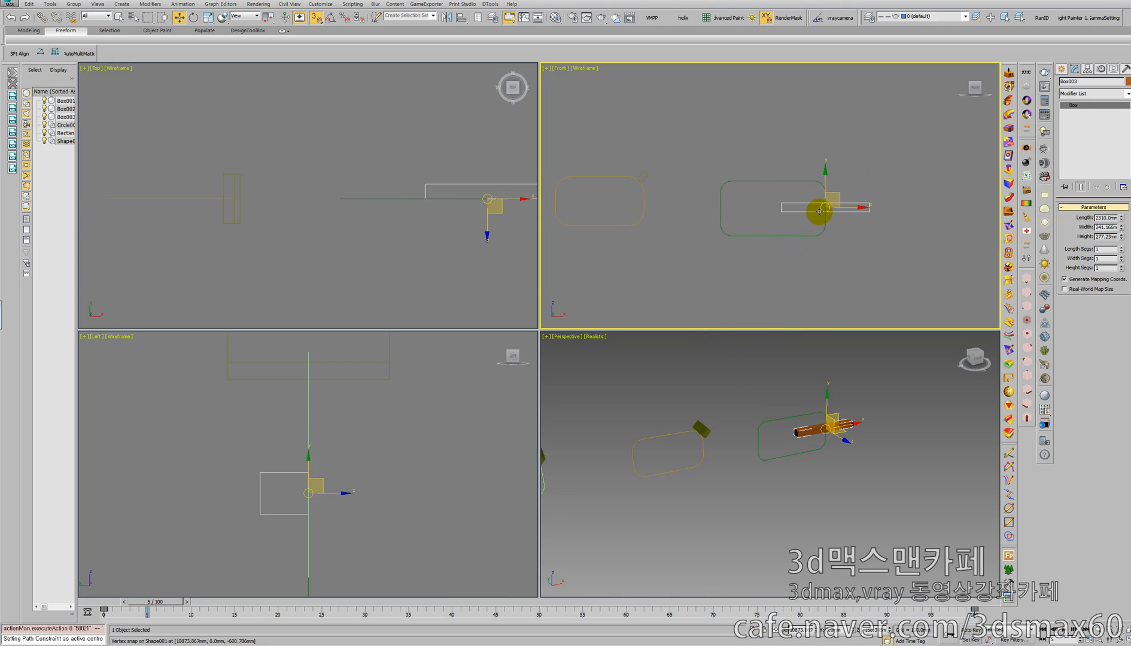
drag(819, 211, 703, 193)
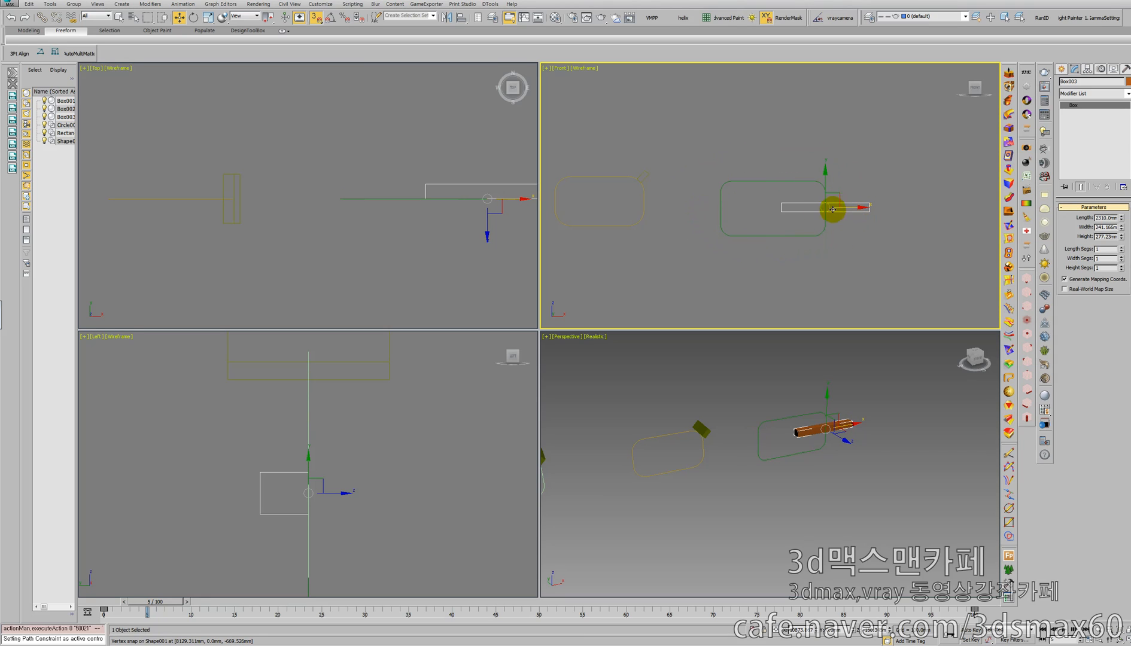
click(801, 180)
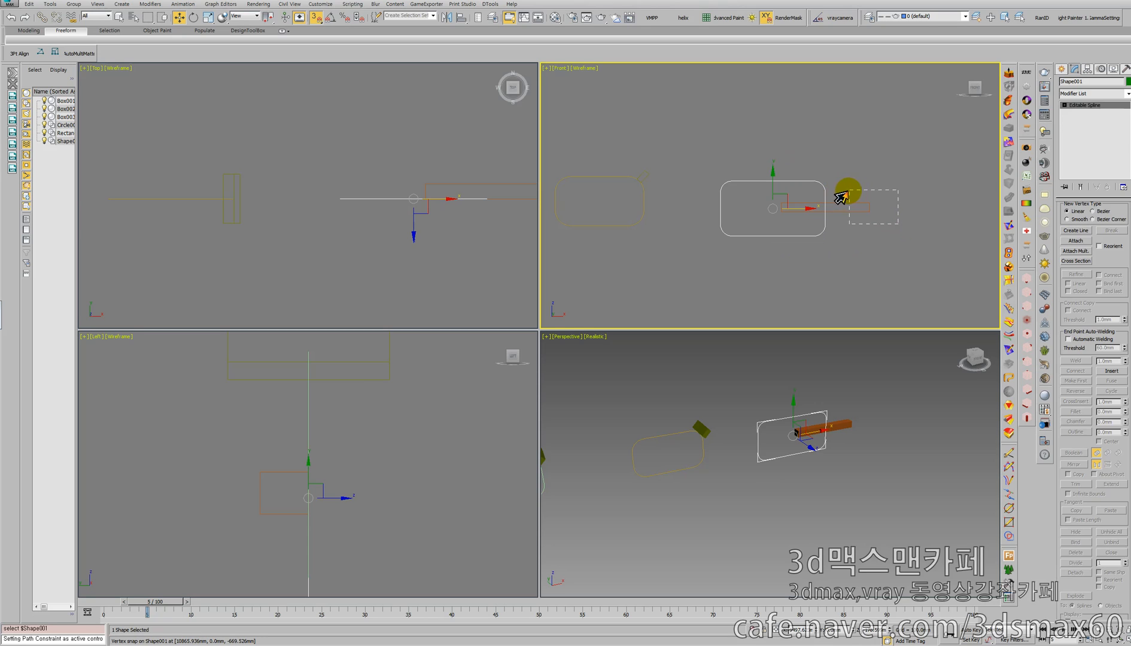
Enable Allow Upside Down and Flip in the long box's path constraint, playing the animation to test the options.
click(845, 203)
click(1098, 70)
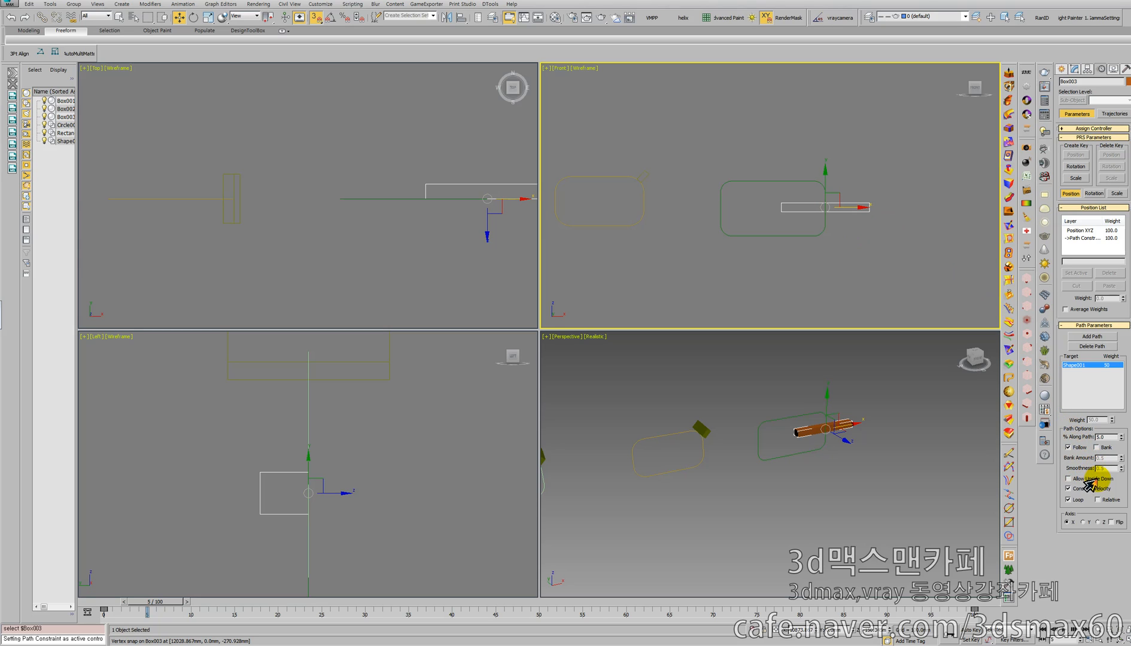
click(1090, 479)
key(/)
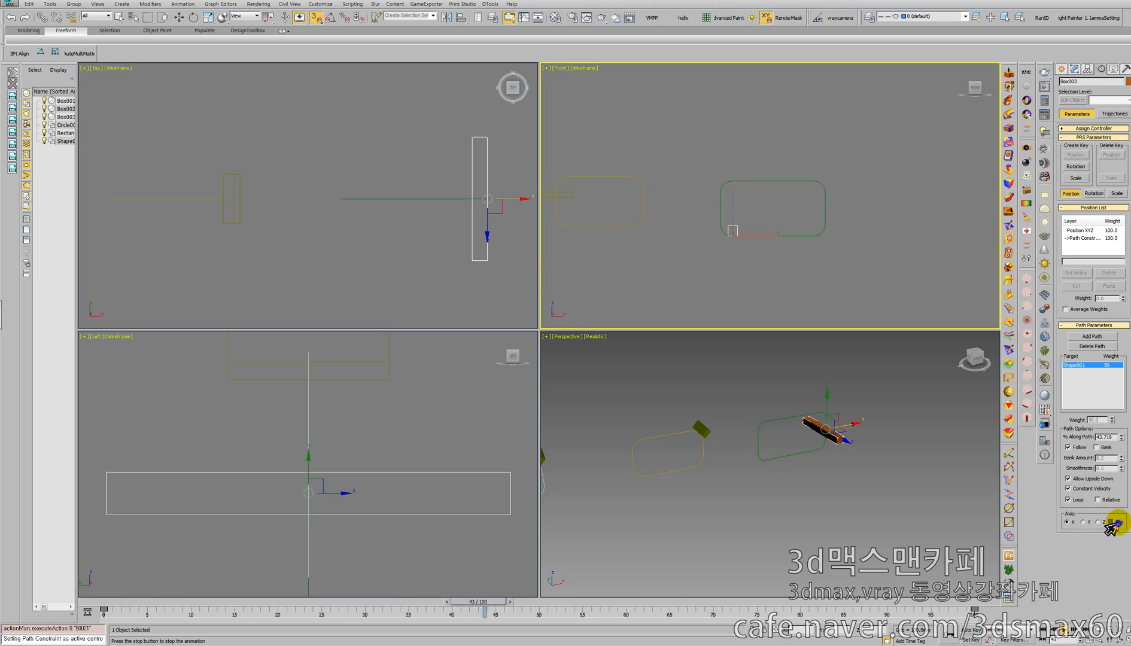
click(1111, 522)
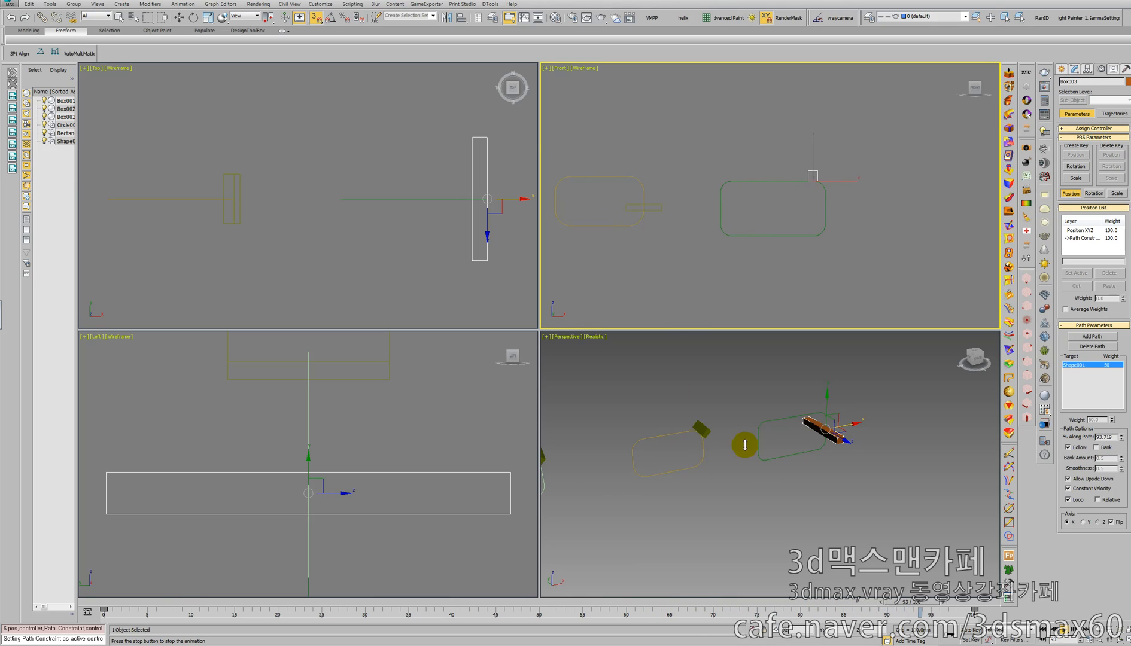
Frame all three paths in a maximized Perspective view and compare how their boxes turn during playback.
middle_drag(745, 447, 884, 424)
middle_drag(632, 451, 778, 407)
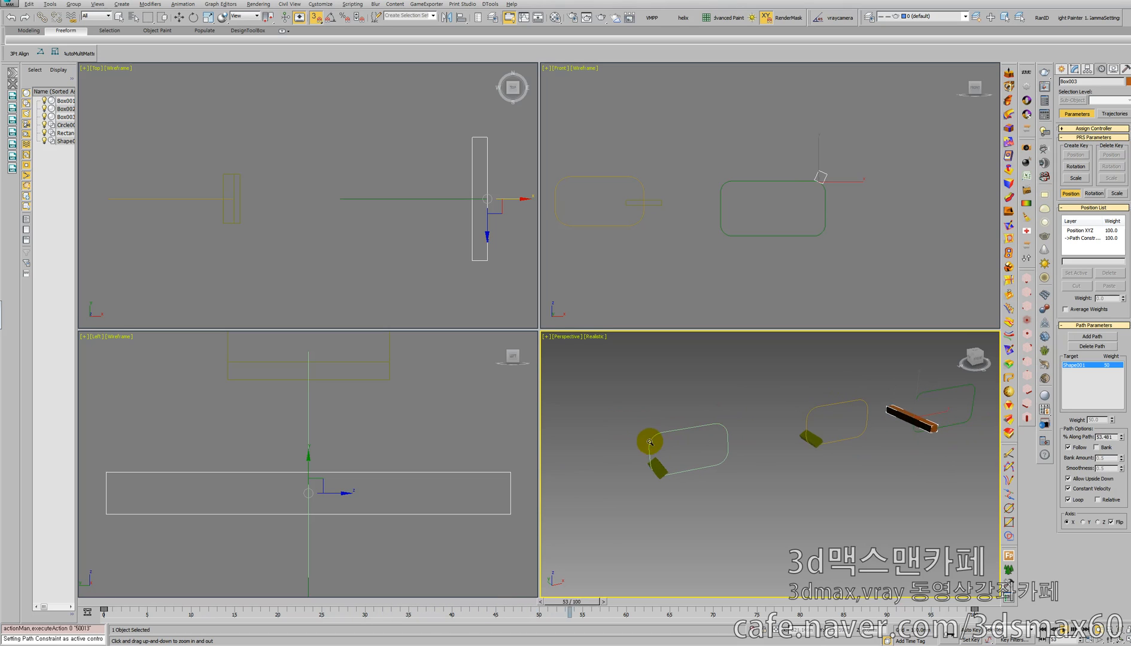
key(alt+z)
mouse_move(651, 447)
mouse_down()
mouse_move(653, 431)
mouse_move(668, 433)
mouse_up()
middle_drag(651, 445, 563, 452)
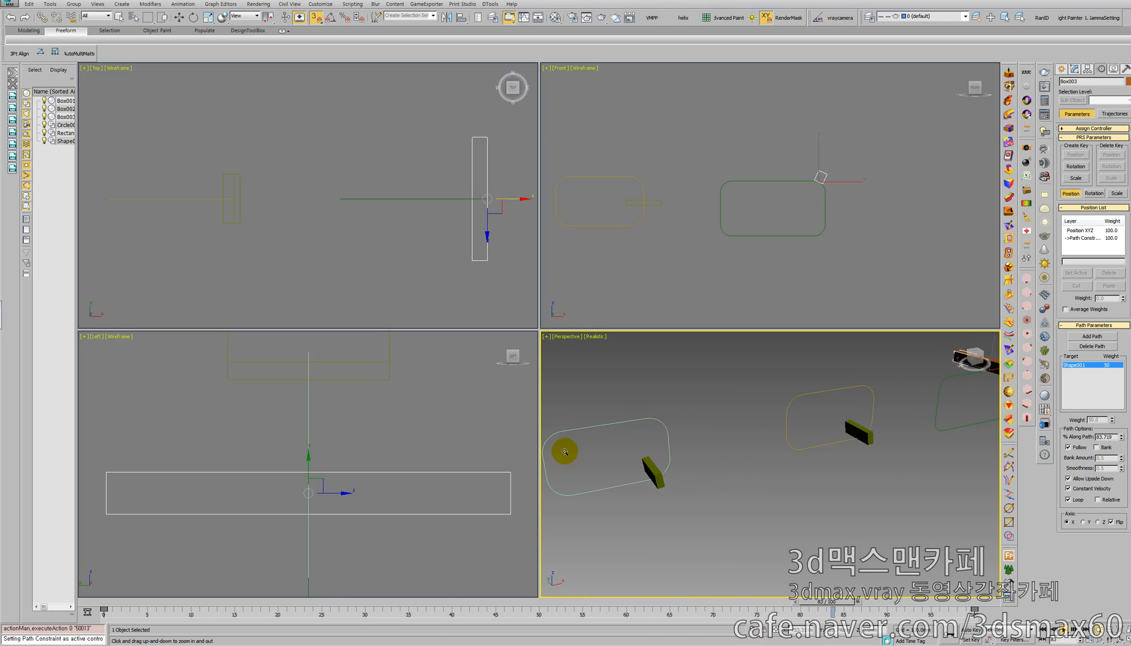
key(alt+w)
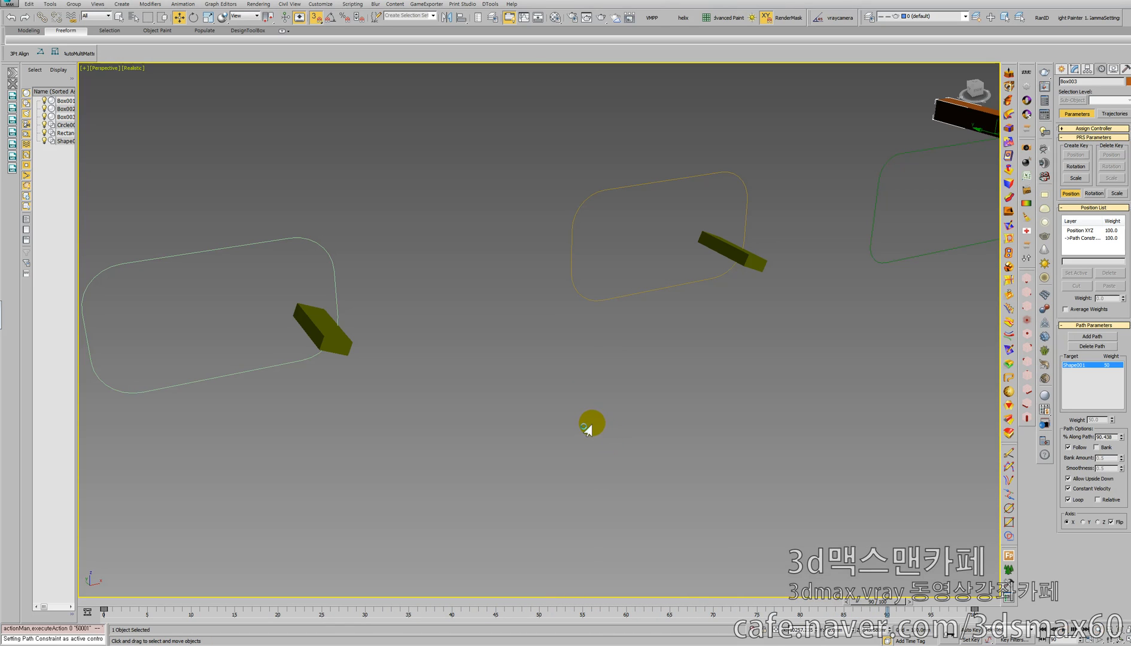
right_click(584, 409)
click(585, 409)
Enable Allow Upside Down in the path constraints of the other two boxes and play the animation.
click(356, 351)
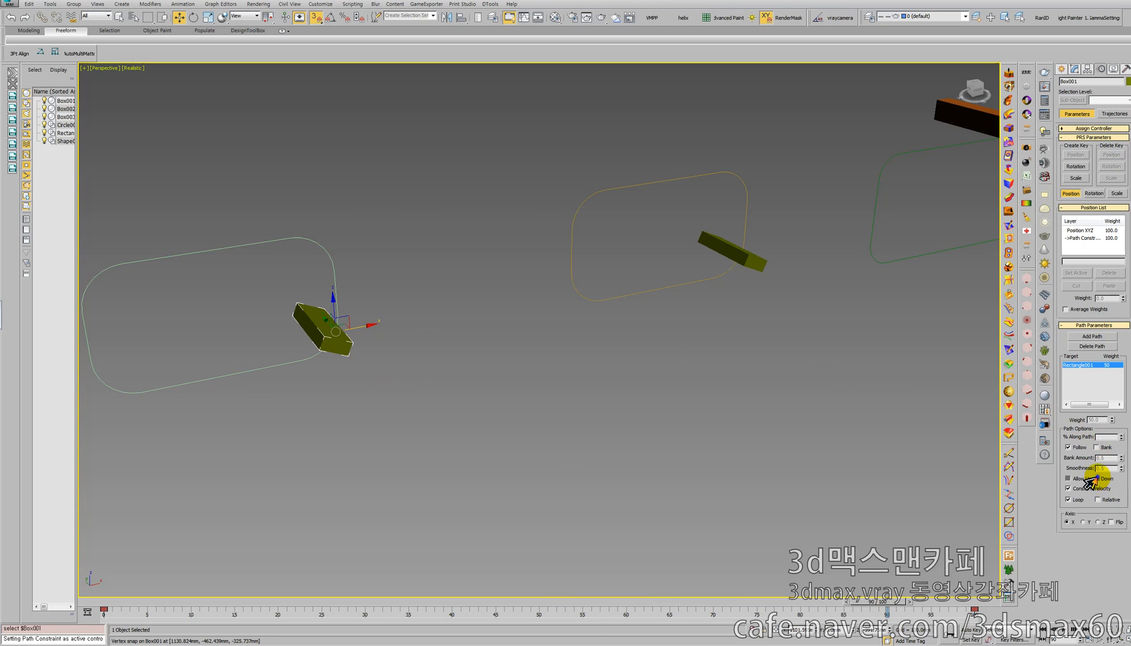
click(745, 267)
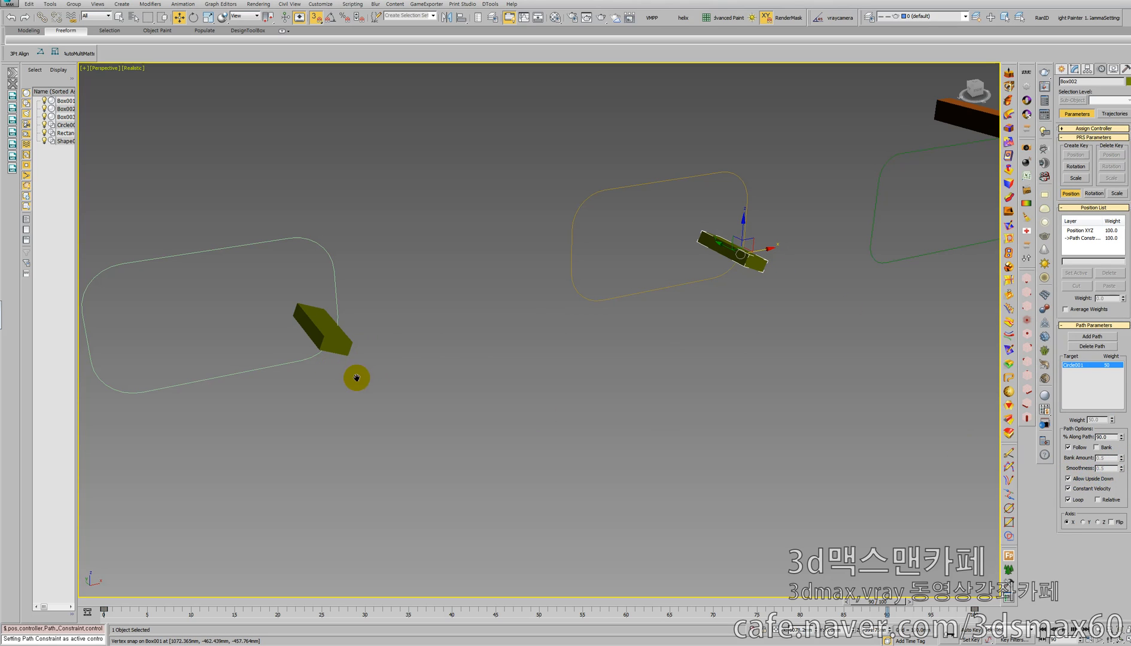
key(/)
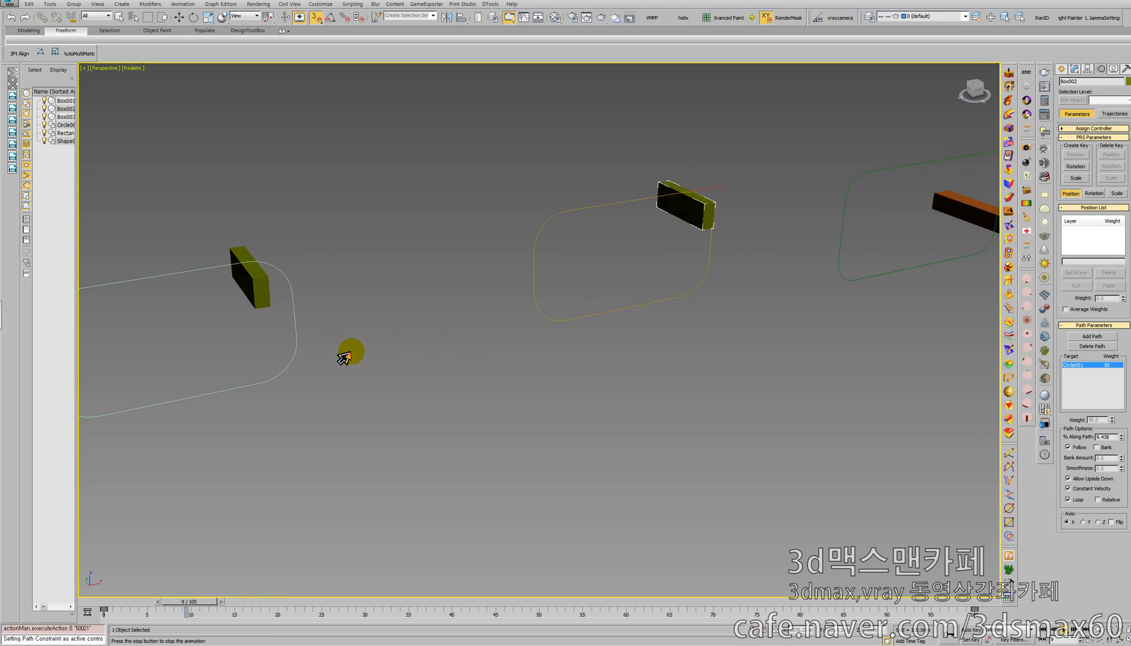